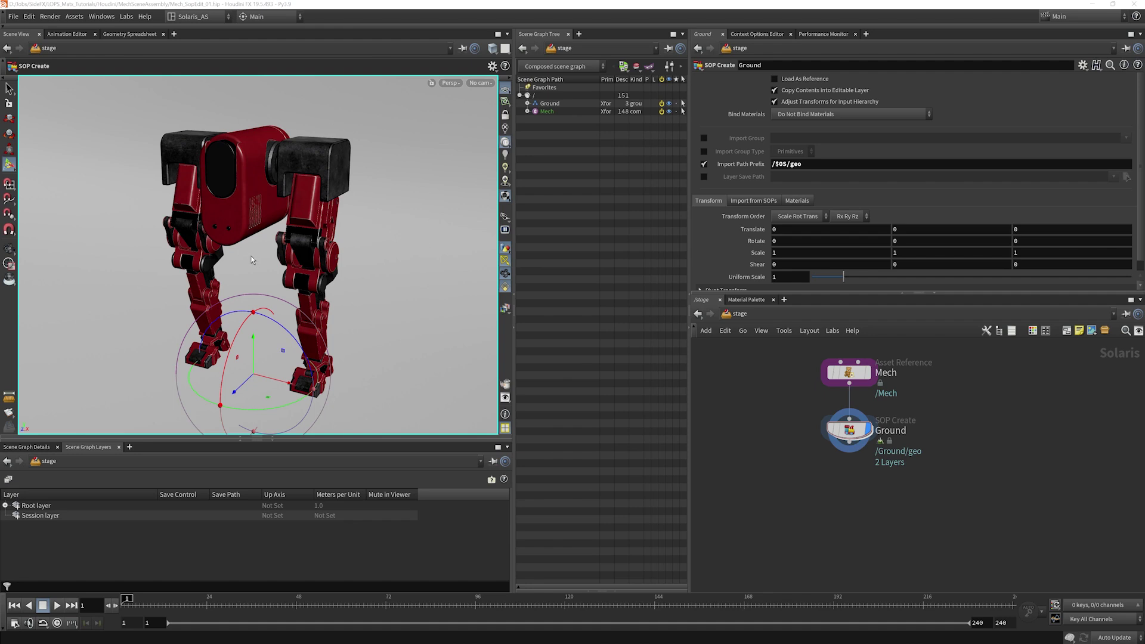
Add a SOP Modify node after the Ground node and expand the Mech branch fully in the scene graph
key(Tab)
text(s)
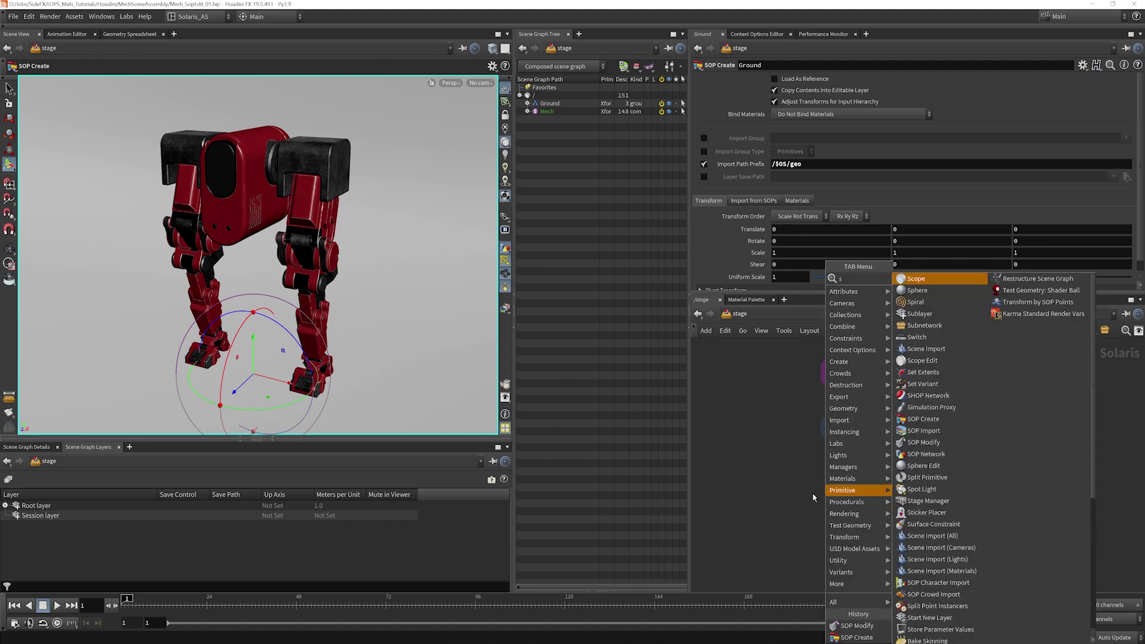
text(op)
click(942, 303)
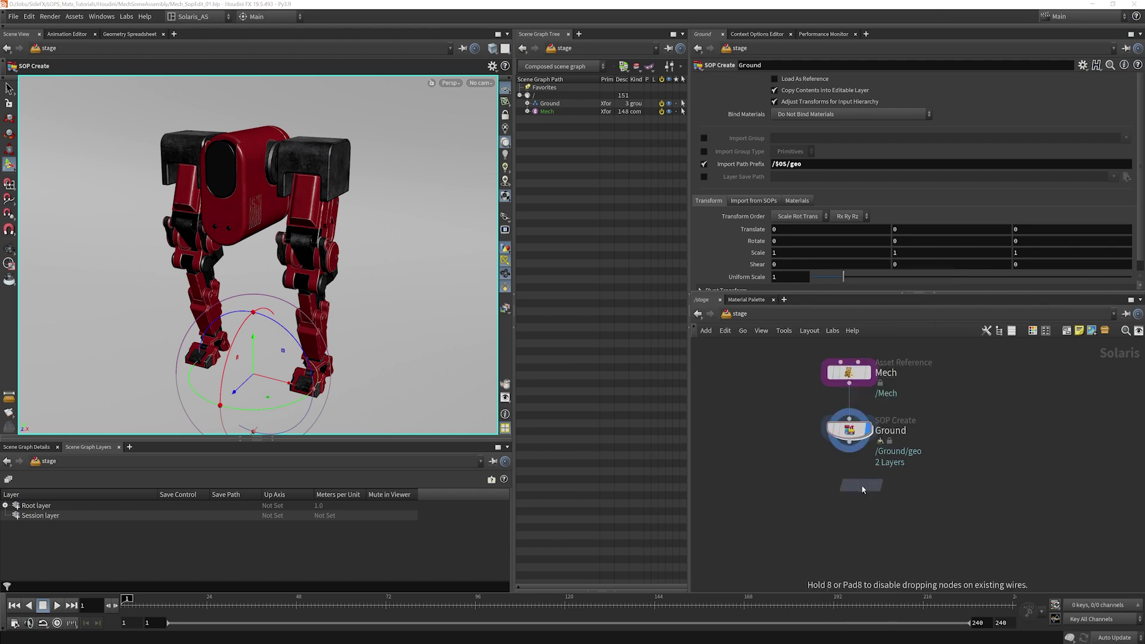
click(863, 489)
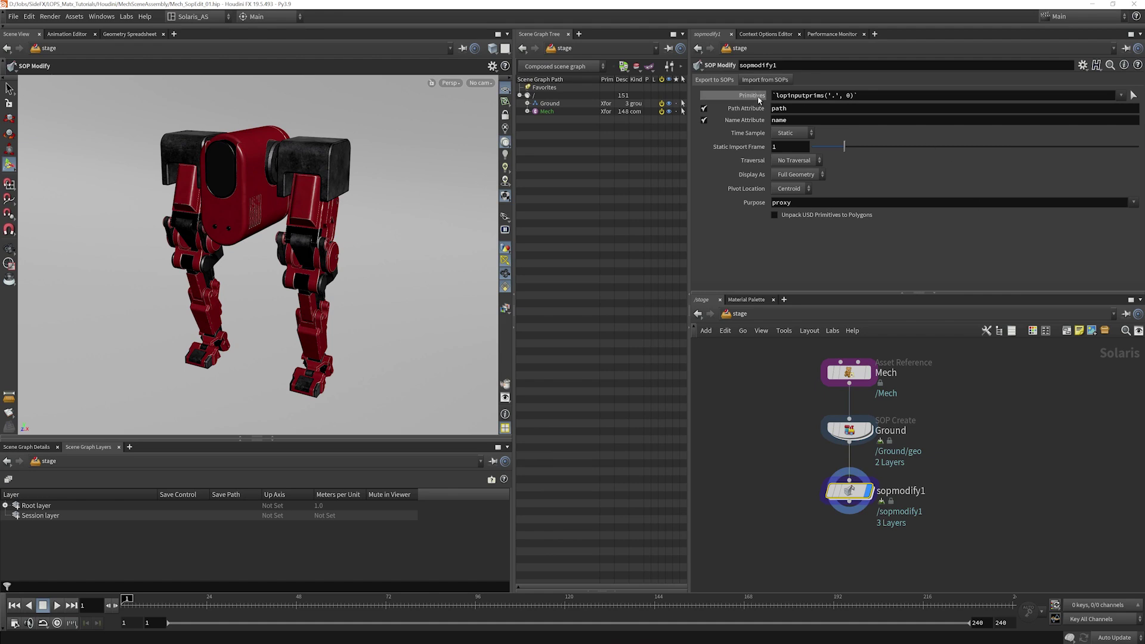
shift+click(527, 111)
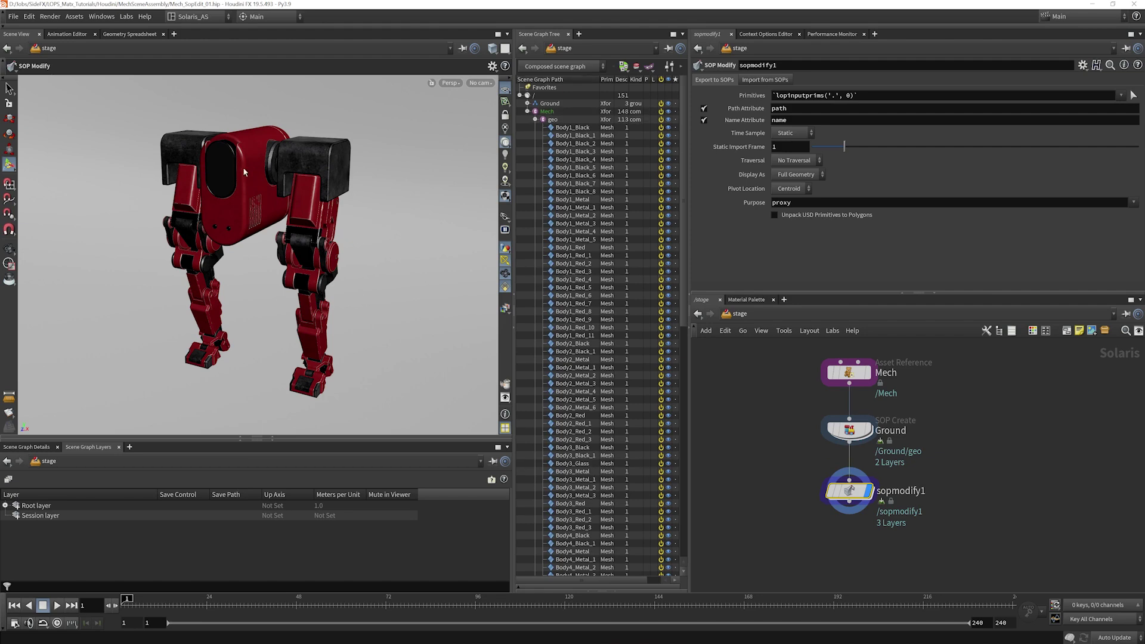
Select the oval front screen of the mech's body and the two small round lights beneath it
key(space)
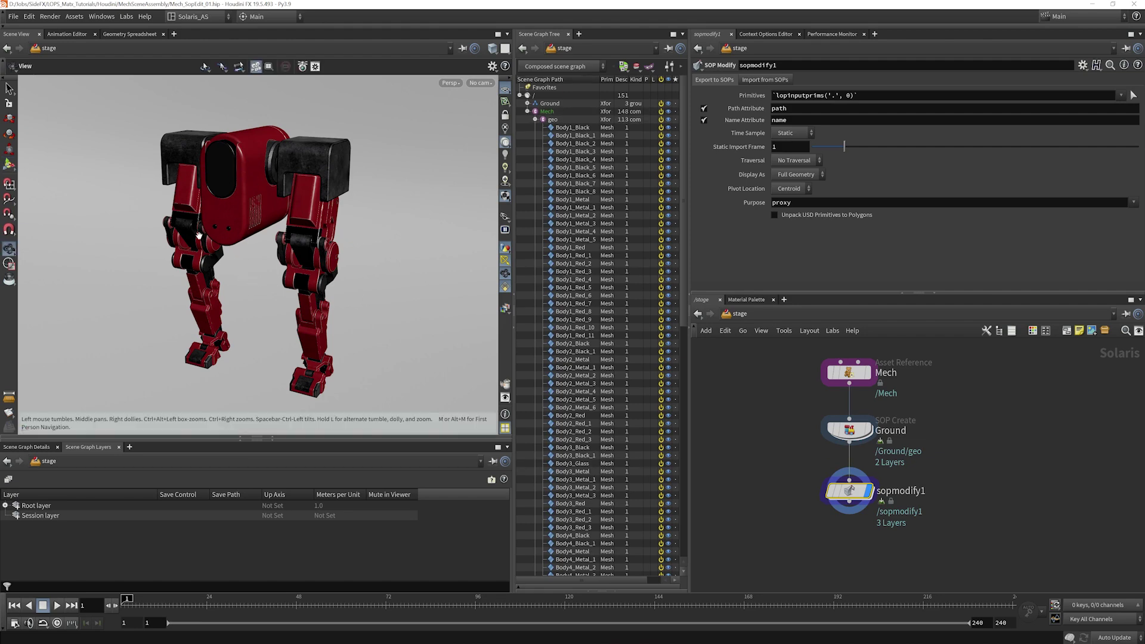
right_drag(231, 217, 299, 186)
middle_drag(299, 186, 324, 291)
scroll(323, 291, up, 2)
key(Return)
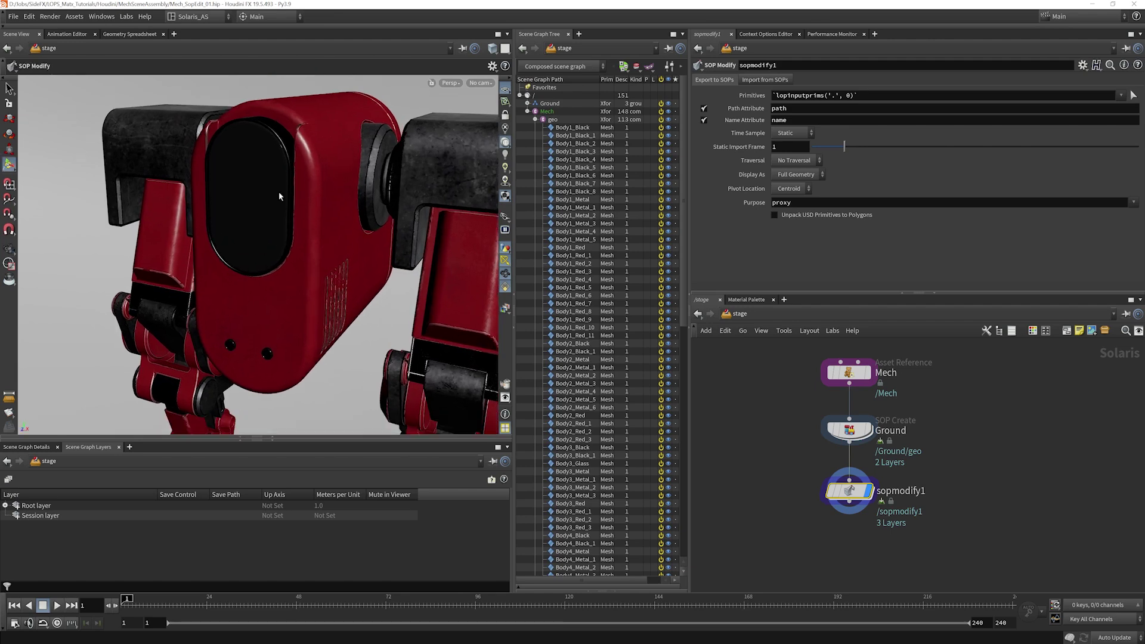
key(s)
click(282, 141)
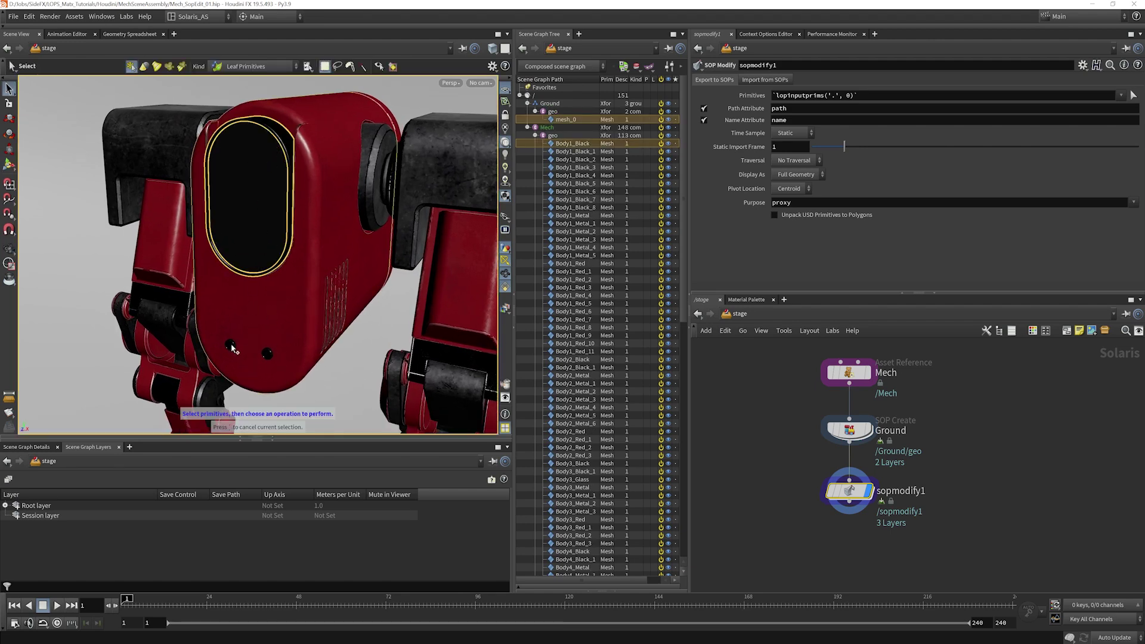
shift+click(231, 347)
shift+click(268, 356)
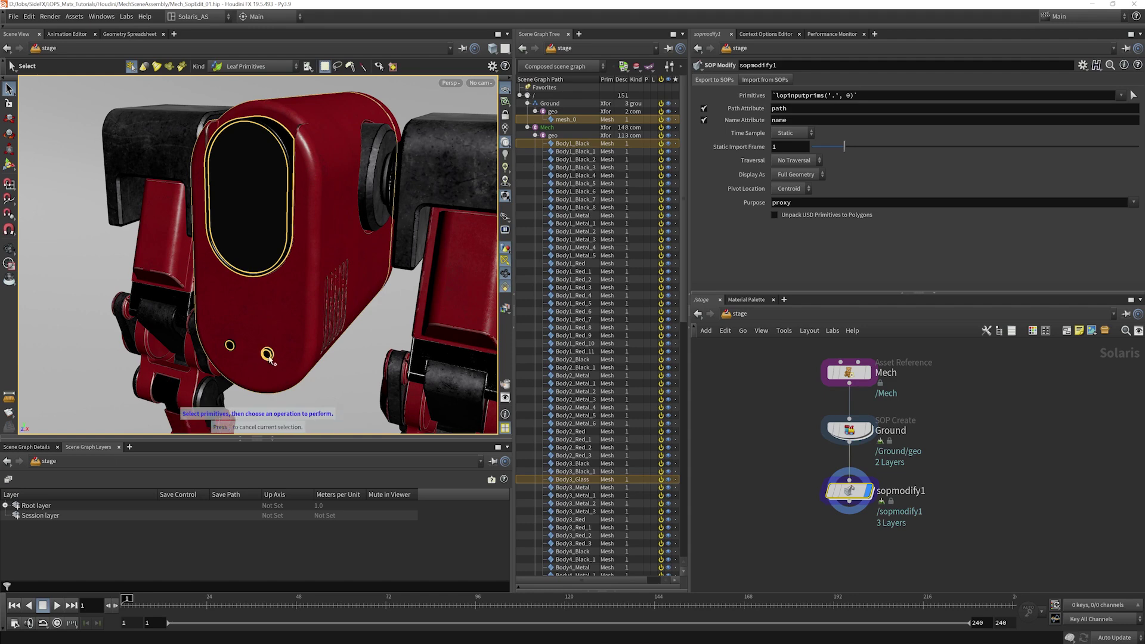
Add the missing rim of the first round front light to the selection
alt+right_drag(246, 361, 312, 294)
alt+middle_drag(254, 335, 289, 312)
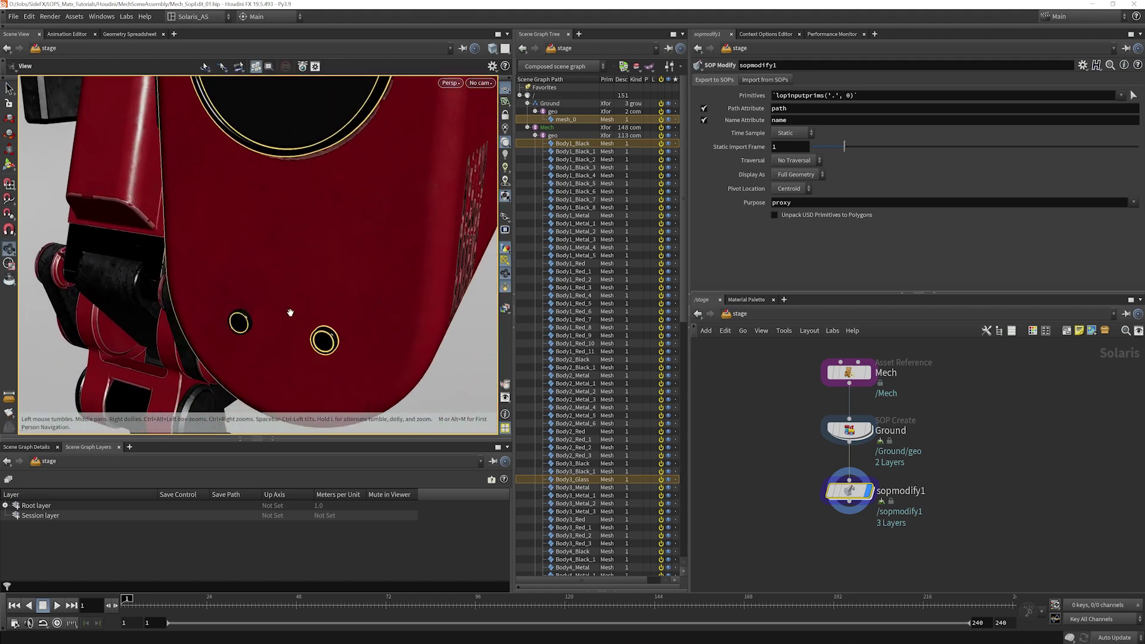
alt+drag(289, 312, 265, 318)
key(s)
shift+click(255, 321)
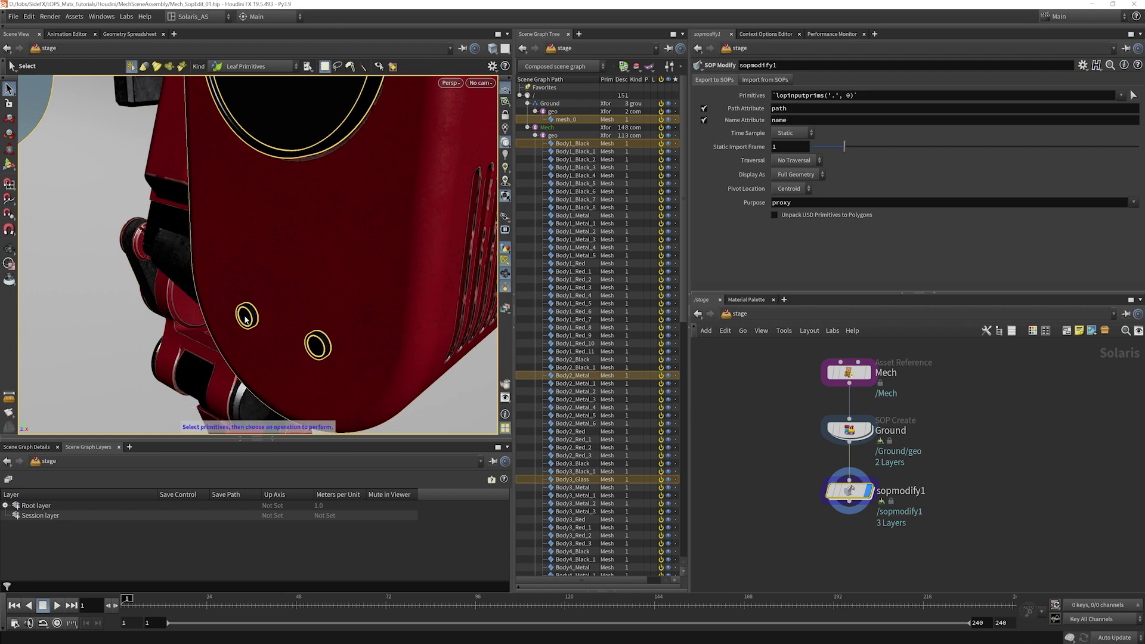
Add the six vertical vent slots on one side of the mech's body to the selection
scroll(245, 319, down, 10)
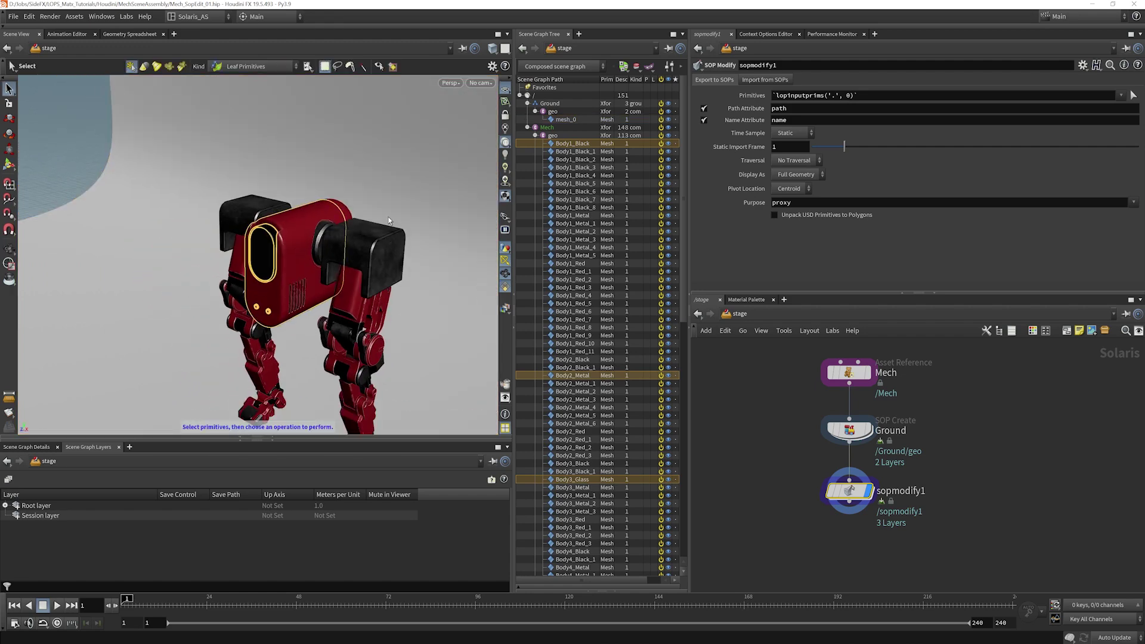
key(Escape)
drag(388, 221, 316, 272)
right_drag(205, 258, 331, 205)
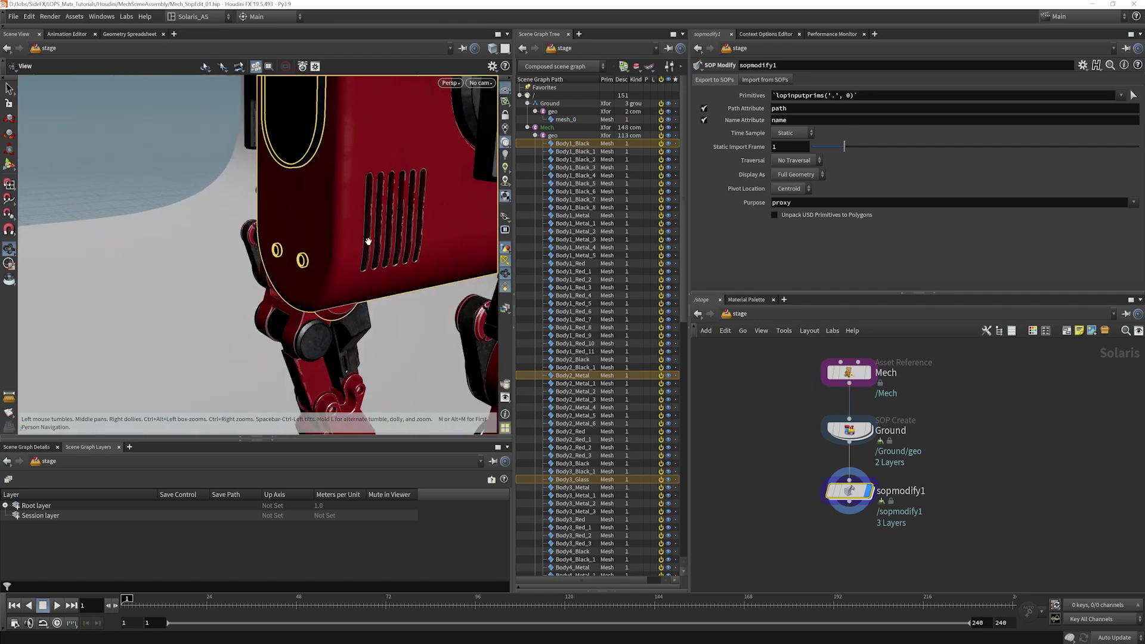
right_drag(369, 242, 348, 266)
drag(348, 266, 374, 260)
key(s)
click(379, 253)
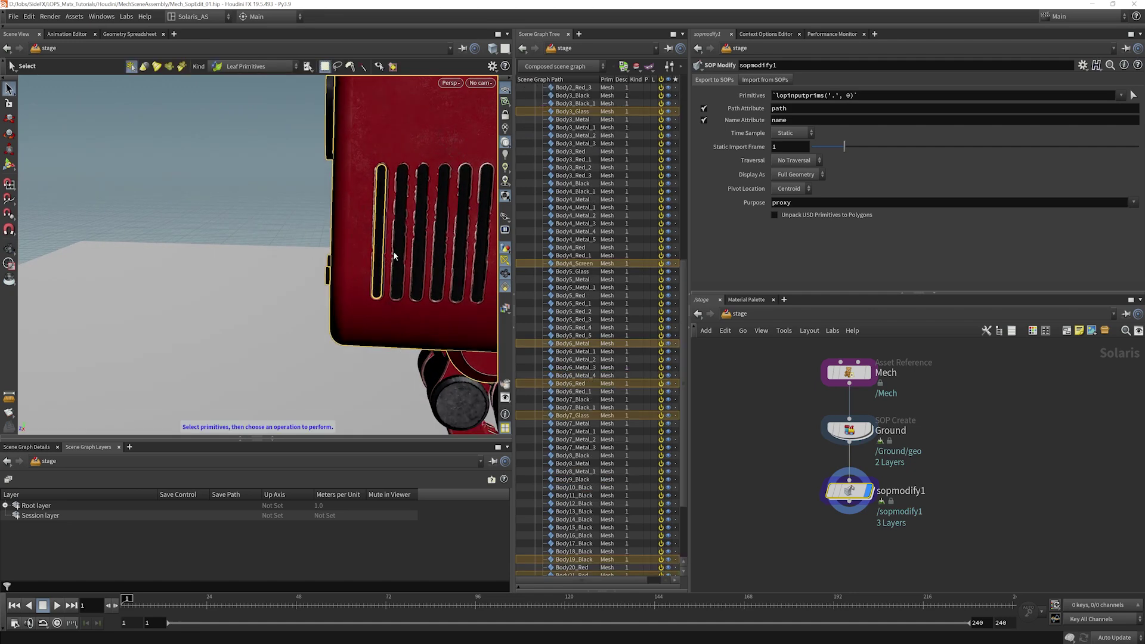
shift+click(399, 257)
shift+click(420, 258)
shift+click(442, 262)
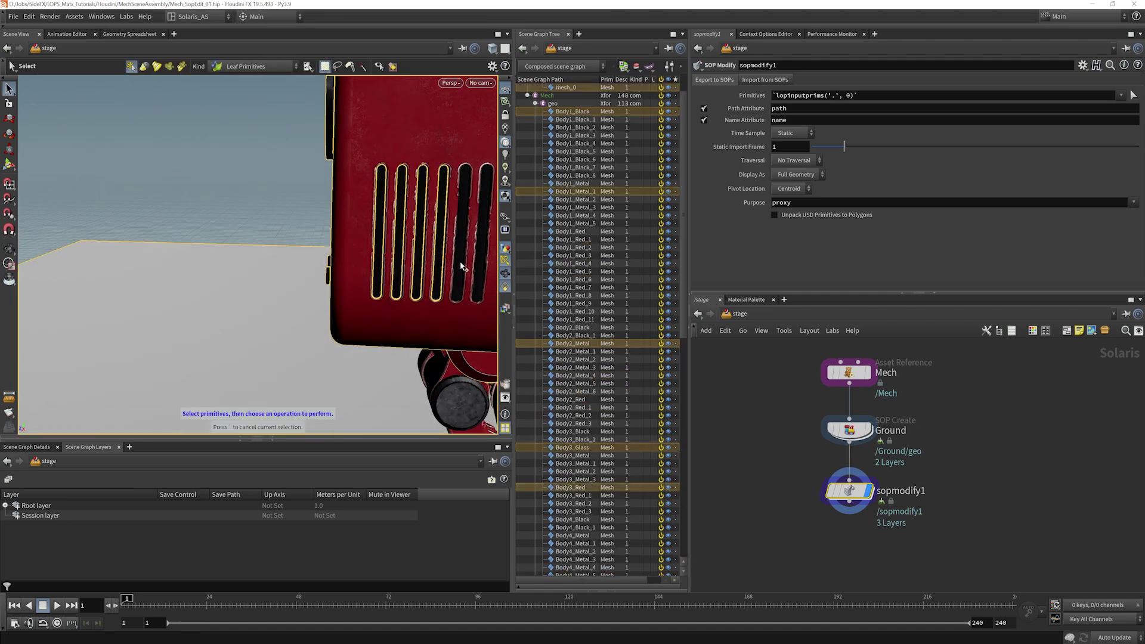
shift+click(464, 265)
shift+click(482, 280)
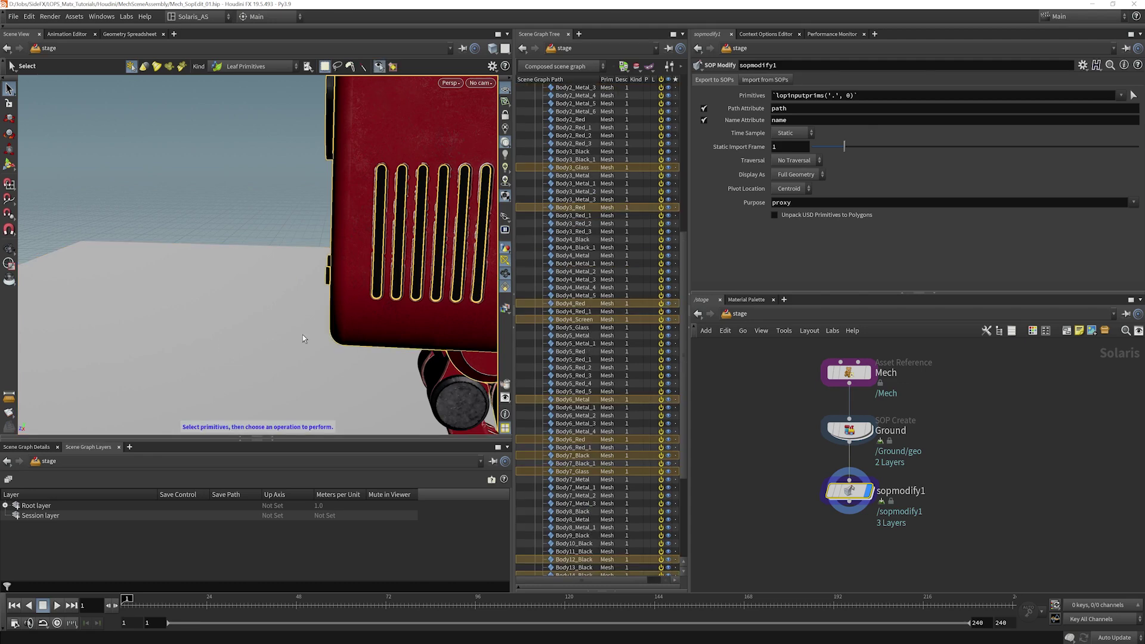
Remove the leg parts from the current selection, keeping only the body parts
alt+right_drag(302, 334, 205, 360)
alt+middle_drag(238, 360, 278, 290)
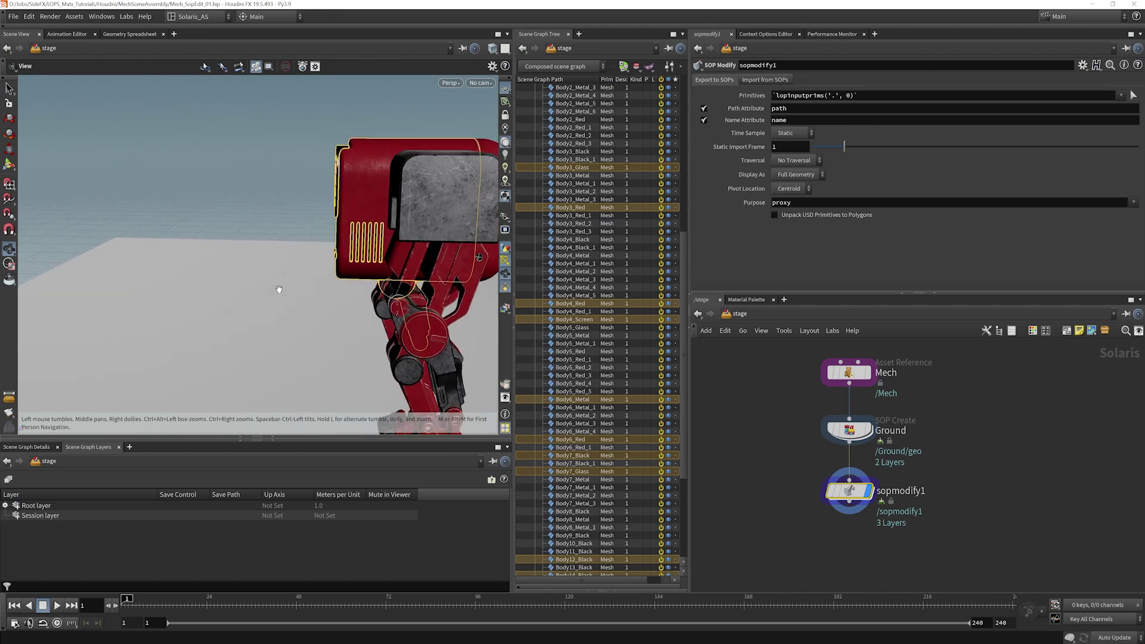
alt+drag(280, 298, 422, 325)
alt+middle_drag(421, 324, 189, 334)
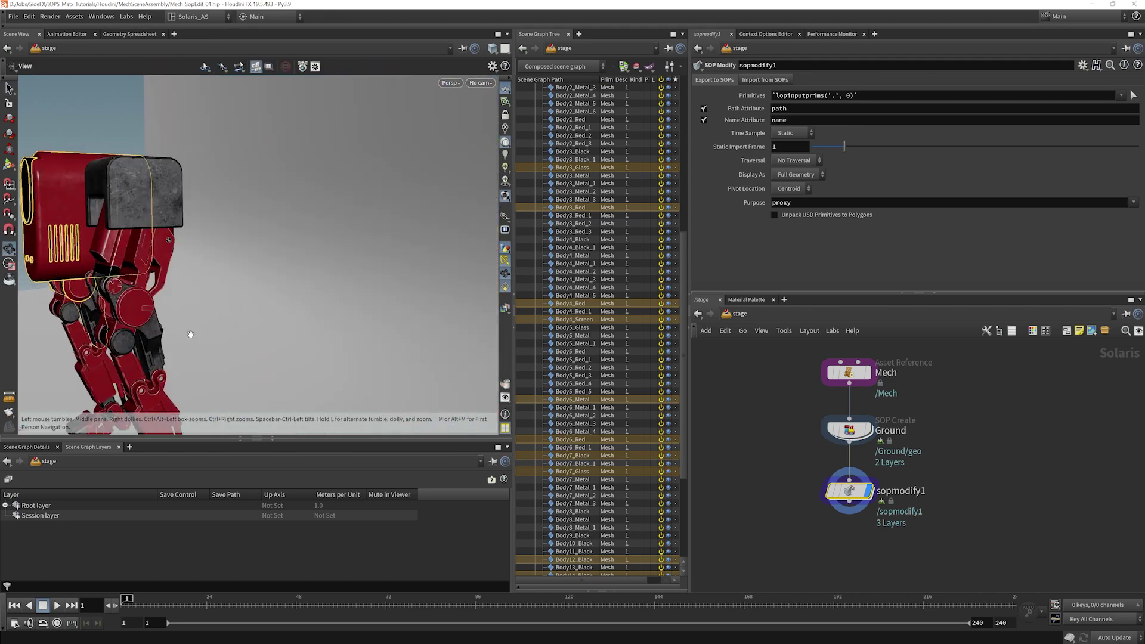
alt+drag(189, 335, 271, 338)
alt+middle_drag(271, 338, 322, 325)
alt+right_drag(334, 322, 395, 229)
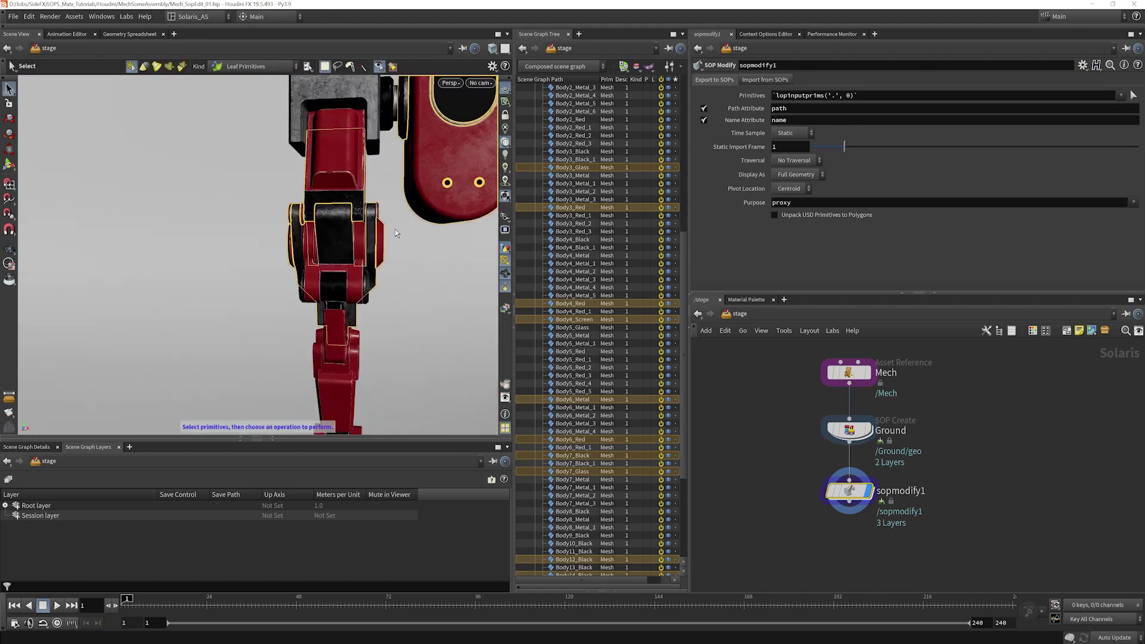
ctrl+drag(394, 197, 242, 365)
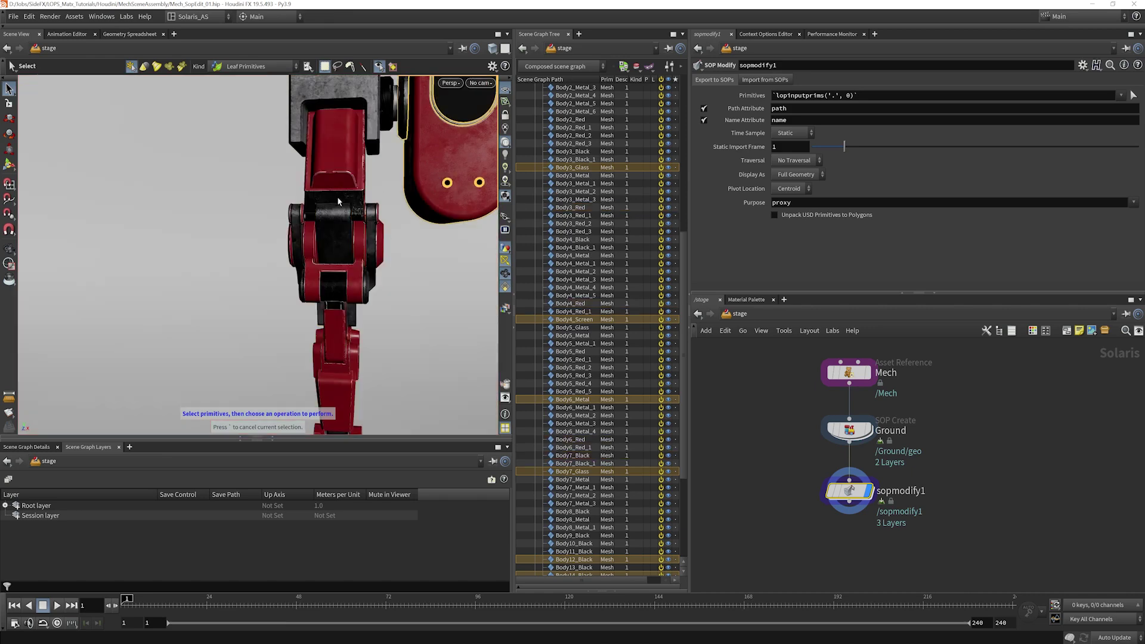
Add the five unselected vent slots on the side of the mech's body to the selection
alt+right_drag(338, 198, 258, 260)
alt+drag(258, 260, 325, 238)
alt+middle_drag(325, 238, 208, 267)
alt+right_drag(208, 268, 268, 276)
alt+drag(269, 276, 302, 272)
alt+right_drag(250, 271, 276, 260)
alt+middle_drag(276, 261, 313, 287)
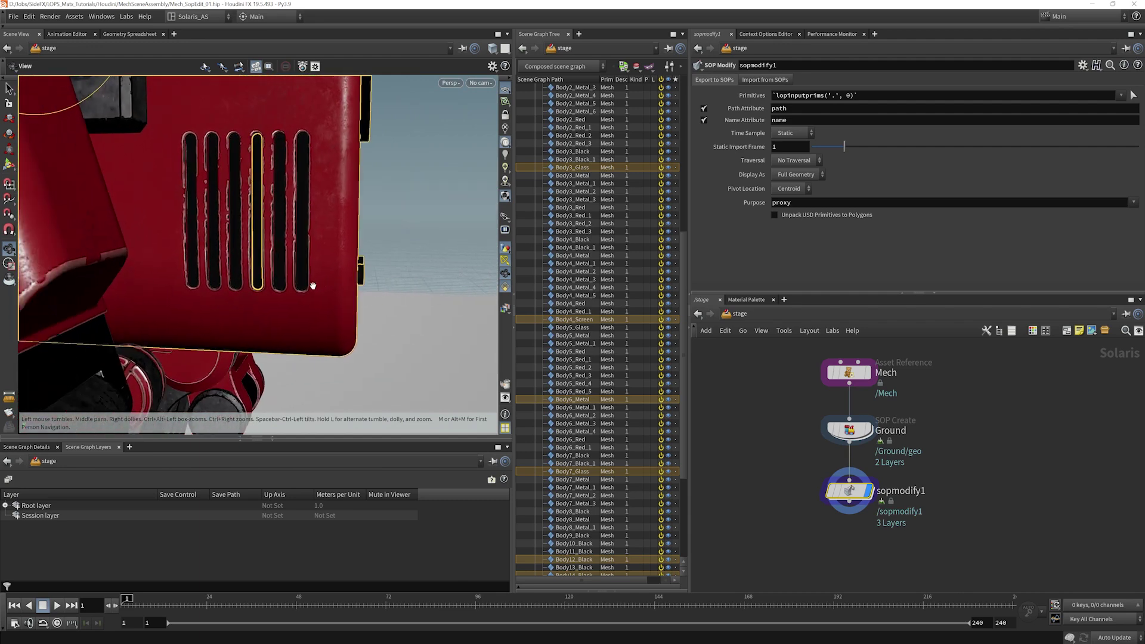
key(s)
shift+click(303, 272)
shift+click(280, 271)
shift+click(233, 269)
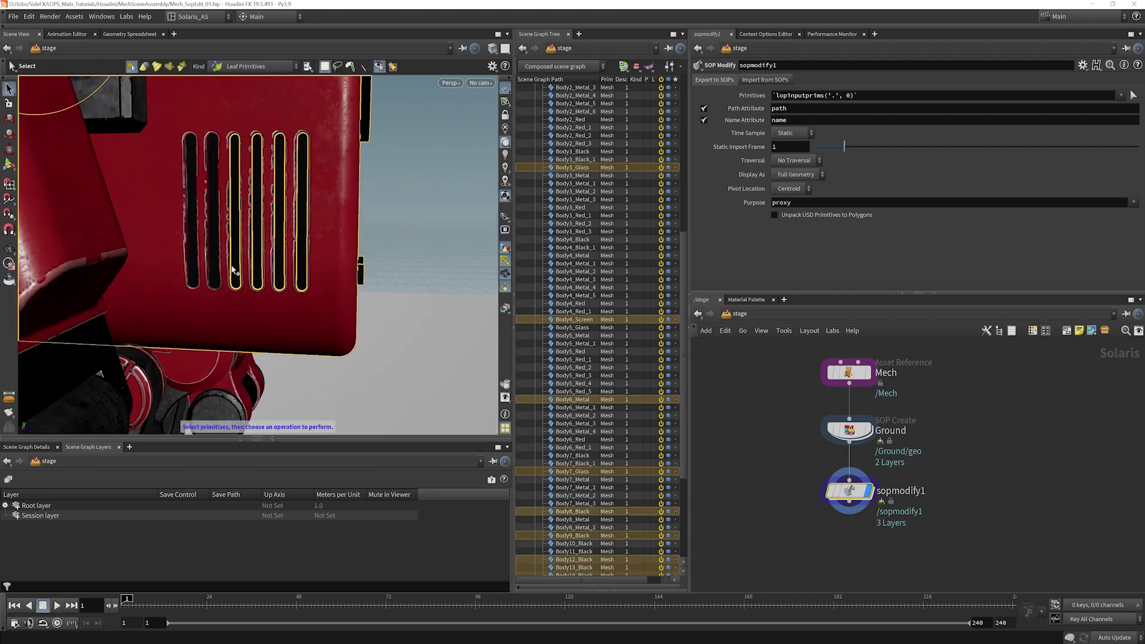
shift+click(213, 269)
shift+click(192, 269)
Add the red rear shell of the mech's body to the selection
key(Escape)
right_drag(272, 270, 330, 307)
alt+drag(330, 307, 238, 239)
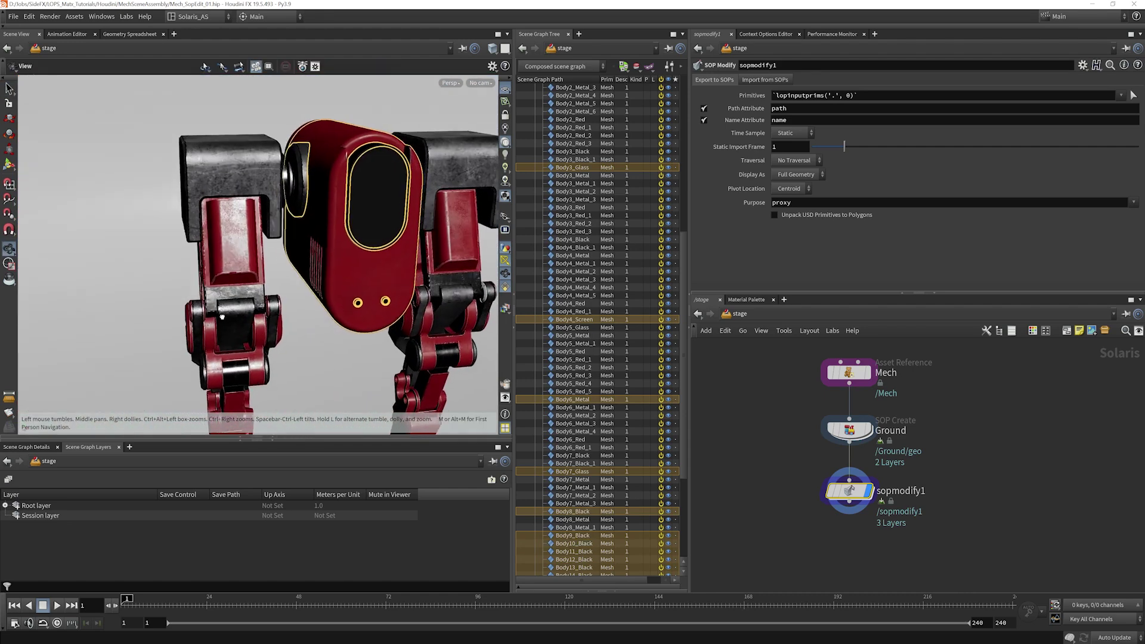
alt+middle_drag(304, 164, 306, 175)
key(Escape)
drag(316, 197, 352, 313)
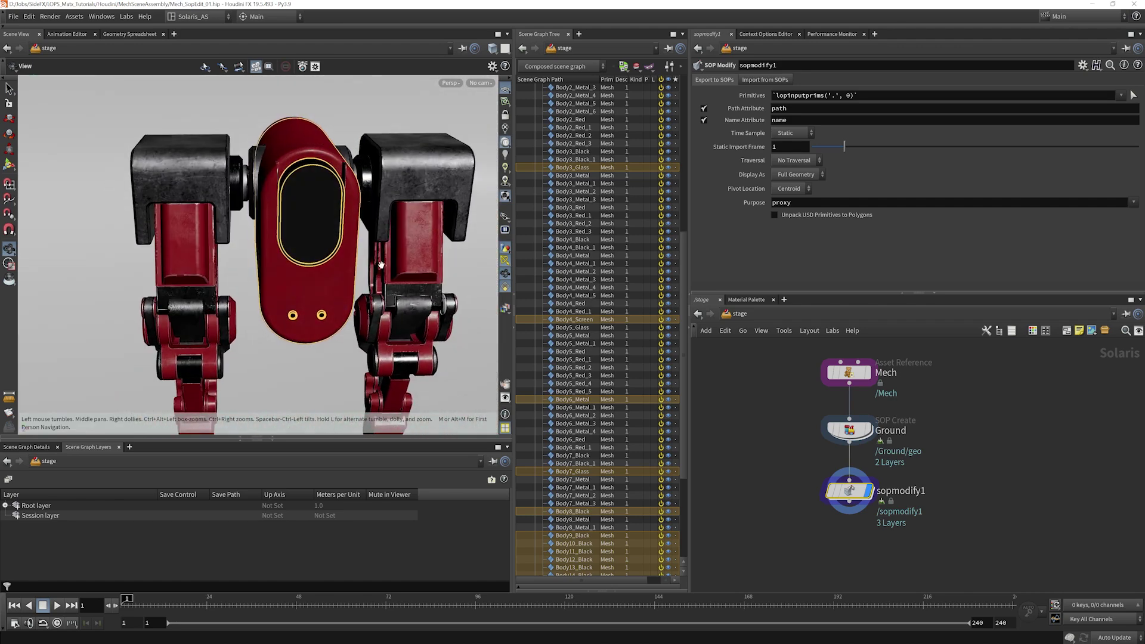
key(s)
key(Escape)
drag(364, 382, 196, 328)
key(s)
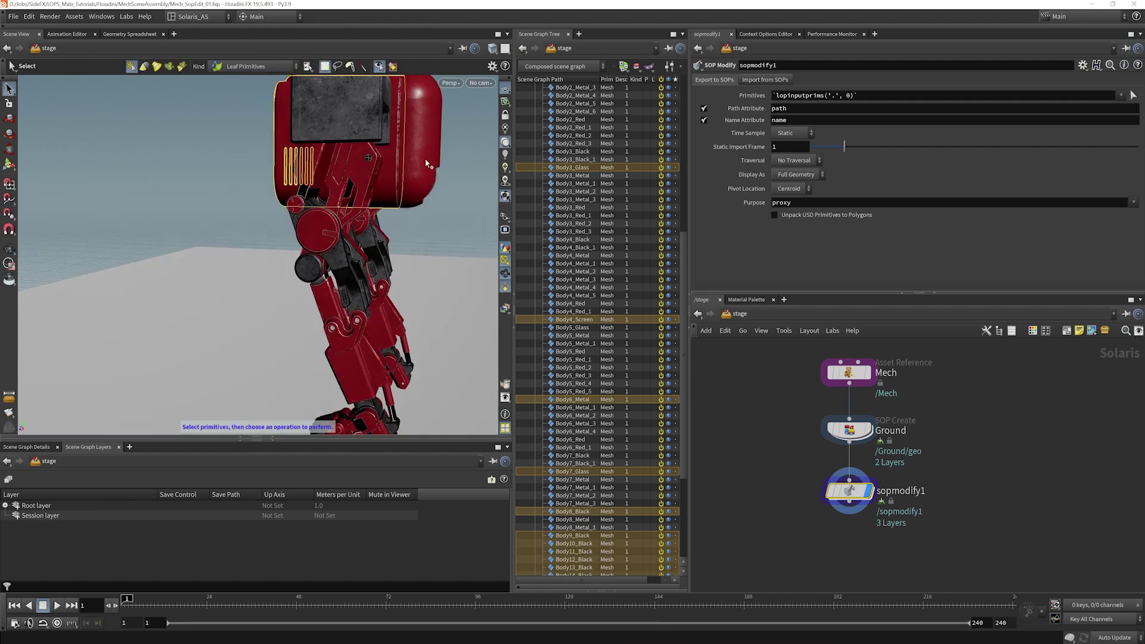
shift+click(424, 154)
Add the row of connector ports below the round vent on the body's back to the selection
key(Escape)
right_drag(435, 214, 371, 222)
drag(370, 223, 346, 241)
key(f)
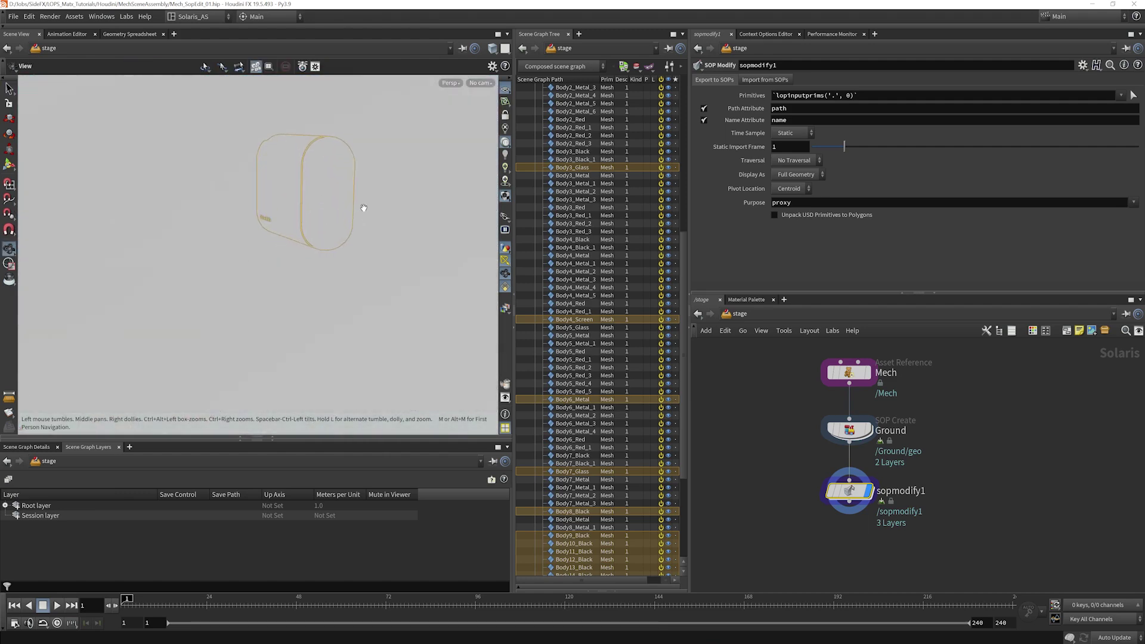
scroll(343, 218, up, 10)
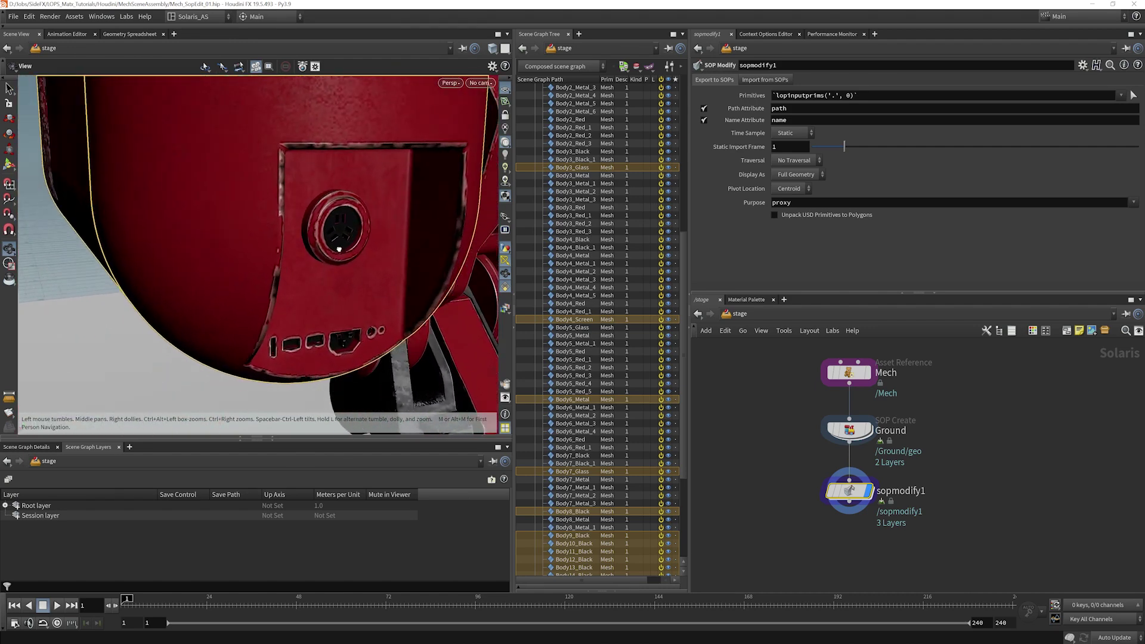
key(s)
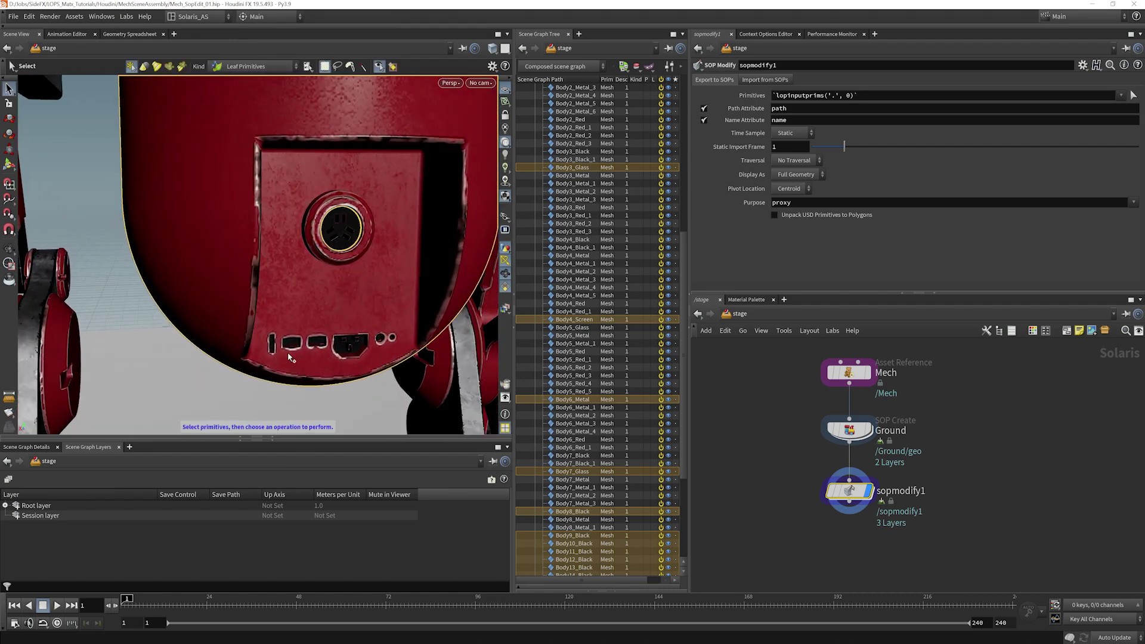
click(273, 346)
shift+click(292, 343)
shift+click(318, 343)
shift+click(342, 346)
shift+click(380, 339)
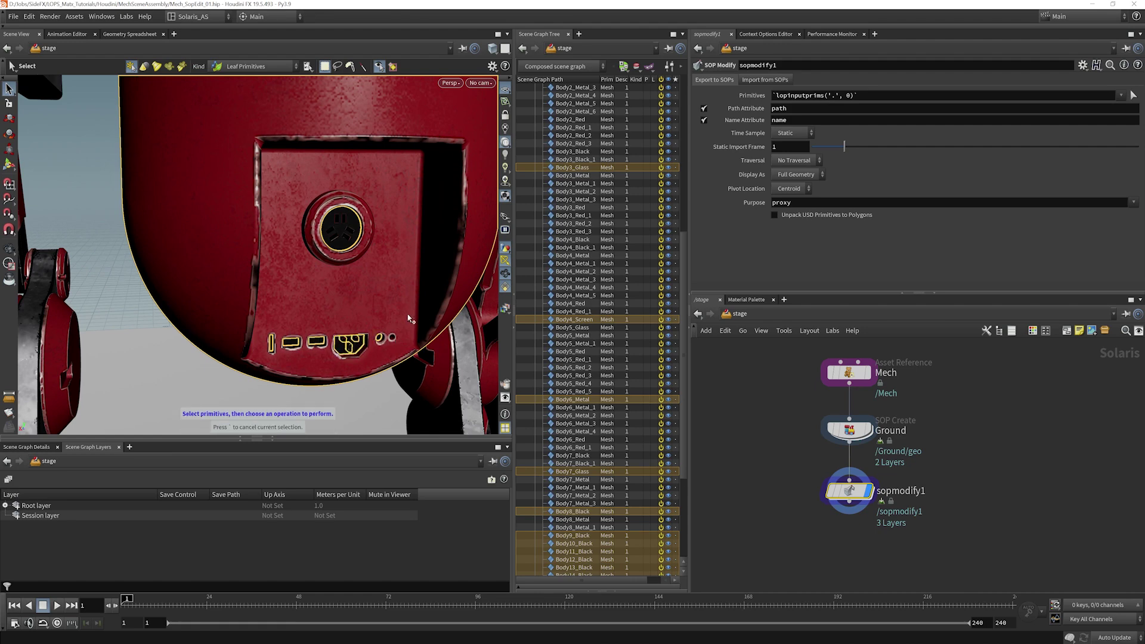
drag(400, 320, 267, 356)
key(Escape)
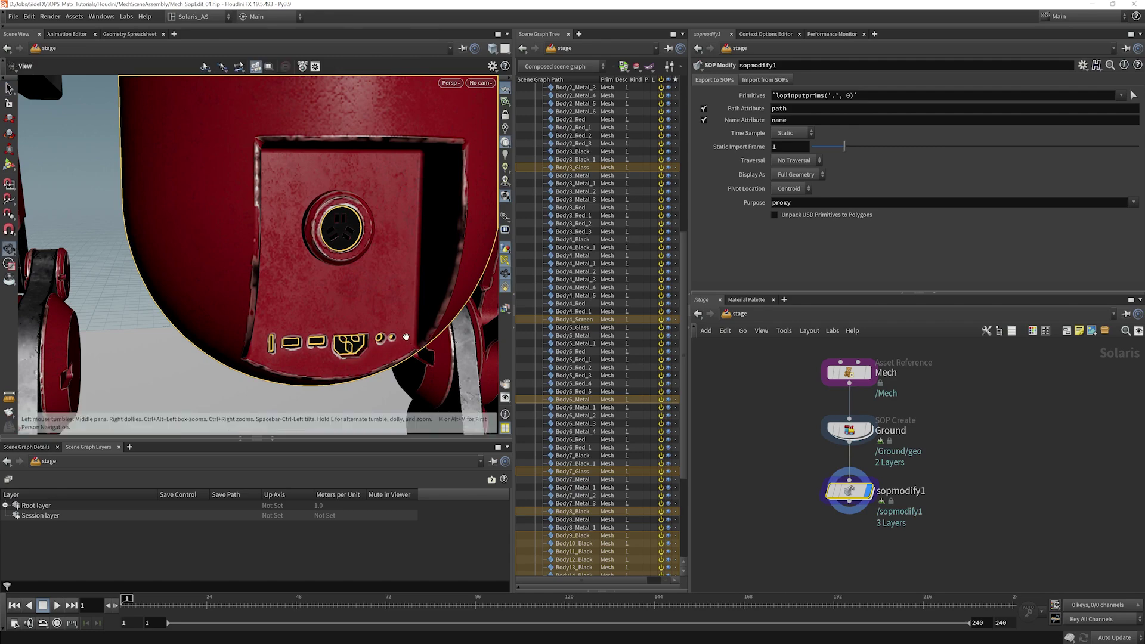
Assign the selected body meshes from the scene graph as the Primitives of the SOP Modify node
scroll(356, 270, down, 5)
scroll(355, 338, down, 2)
drag(354, 338, 255, 315)
scroll(254, 315, down, 8)
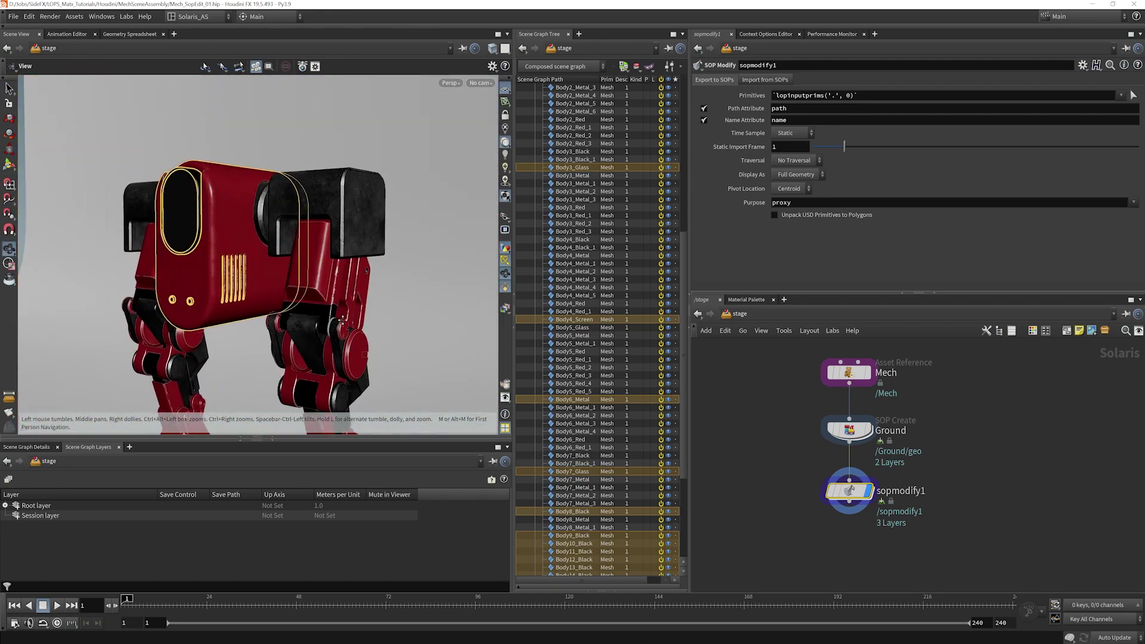
scroll(280, 313, down, 1)
key(s)
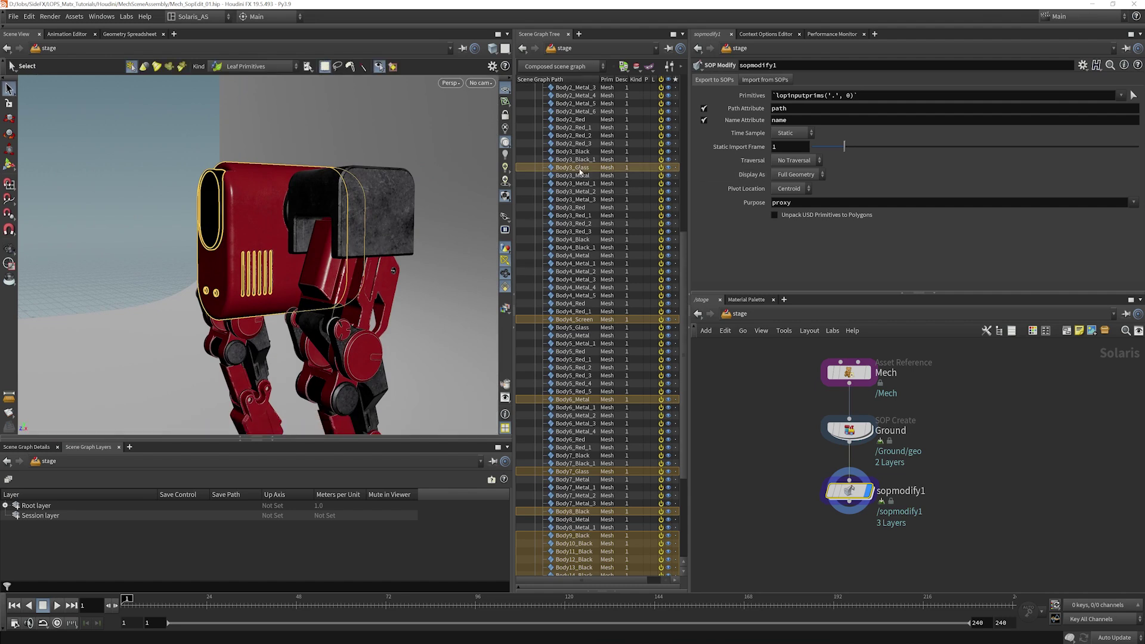
drag(838, 94, 840, 96)
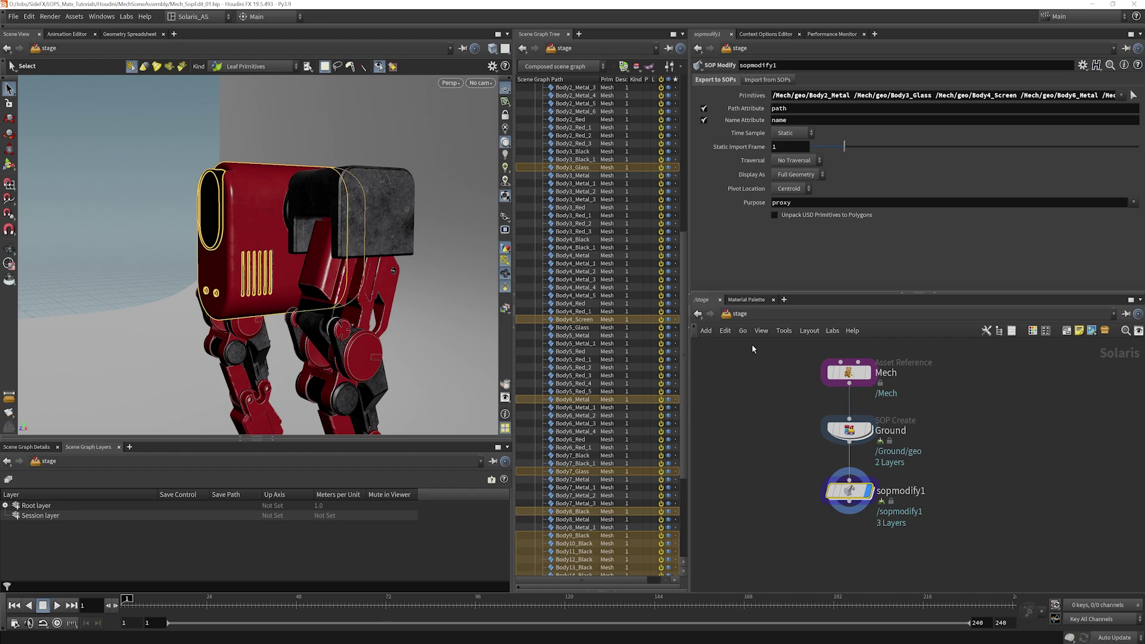
Enter the SOP Modify node's geometry network and move the OUT node farther below the first sub-network input
middle_drag(833, 529, 779, 483)
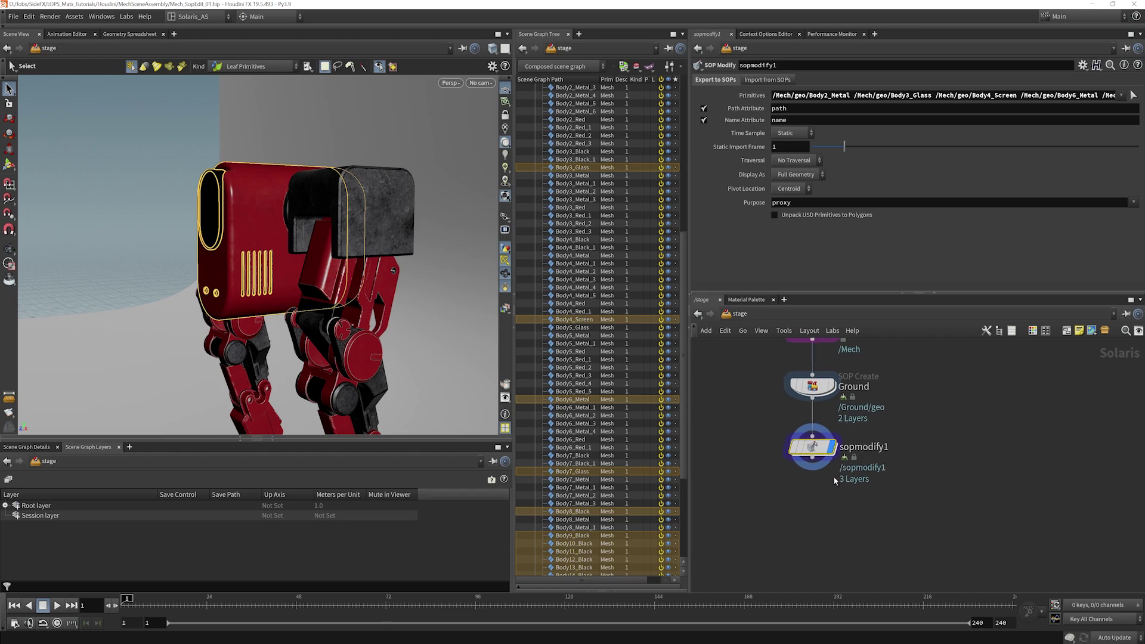
double_click(812, 448)
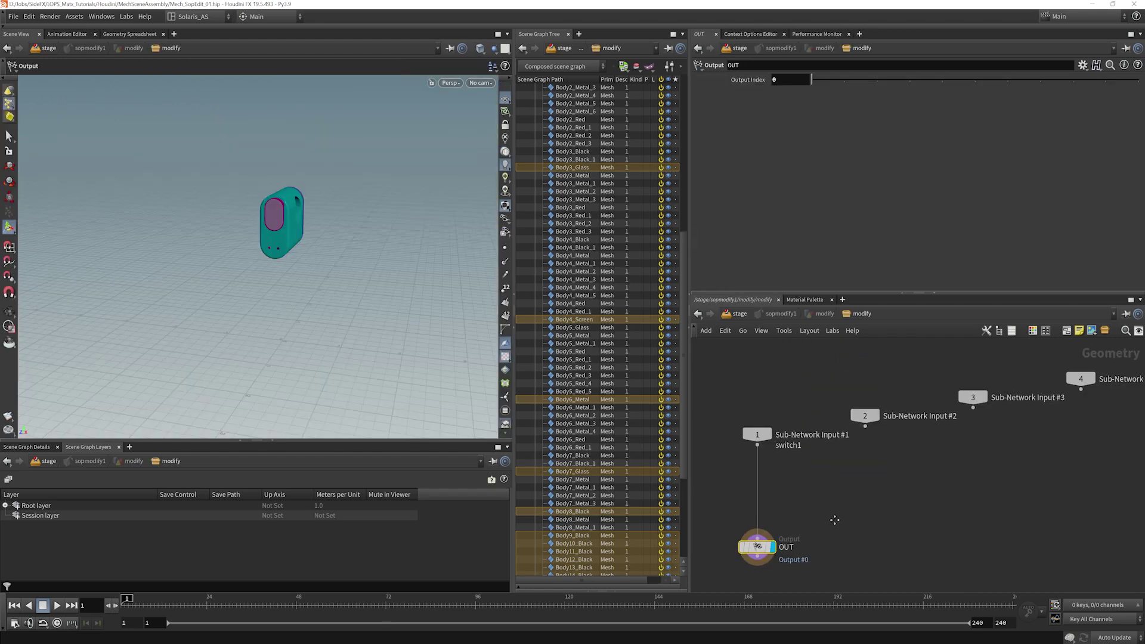
middle_drag(834, 521, 844, 466)
drag(767, 493, 772, 524)
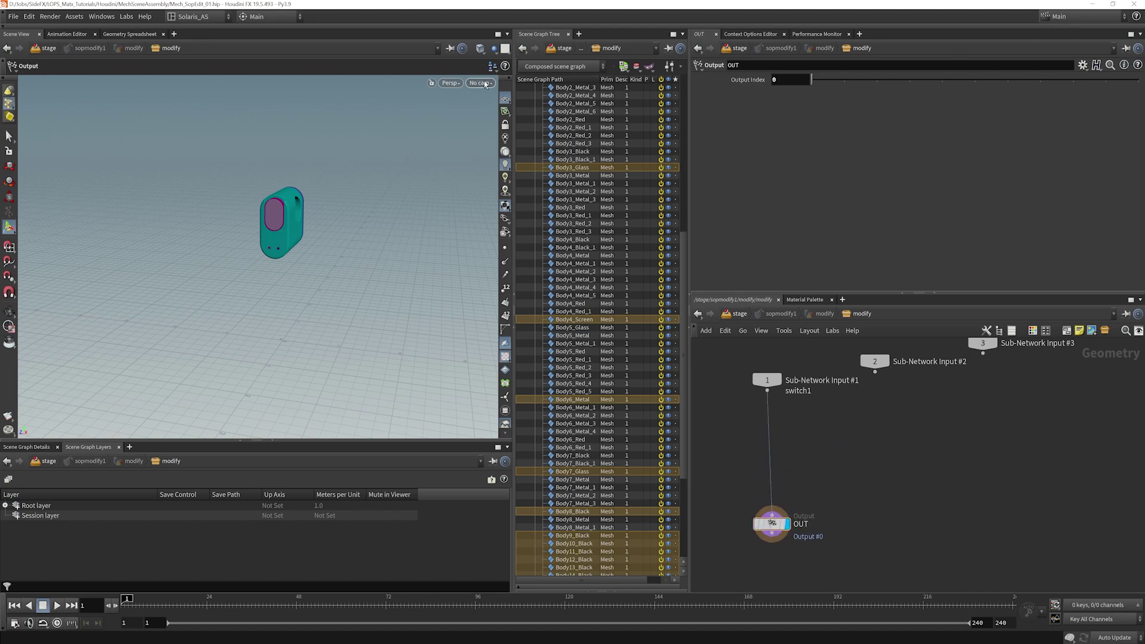
Show all objects in the viewport, hide the other objects again, and examine the imported body parts from the side and front
click(493, 48)
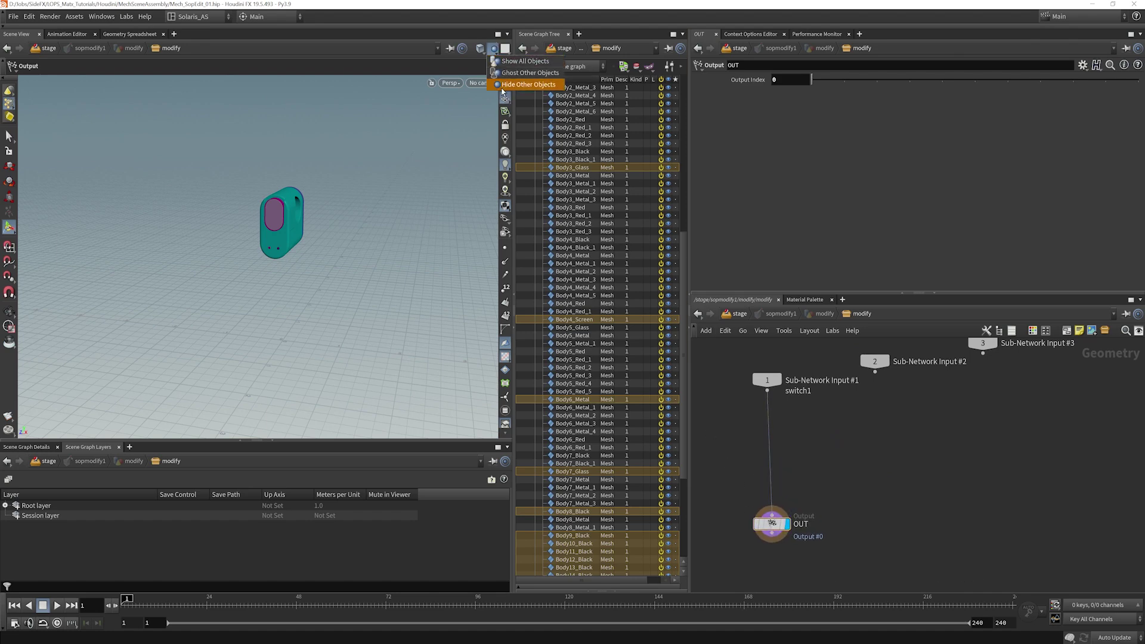
click(525, 61)
click(492, 49)
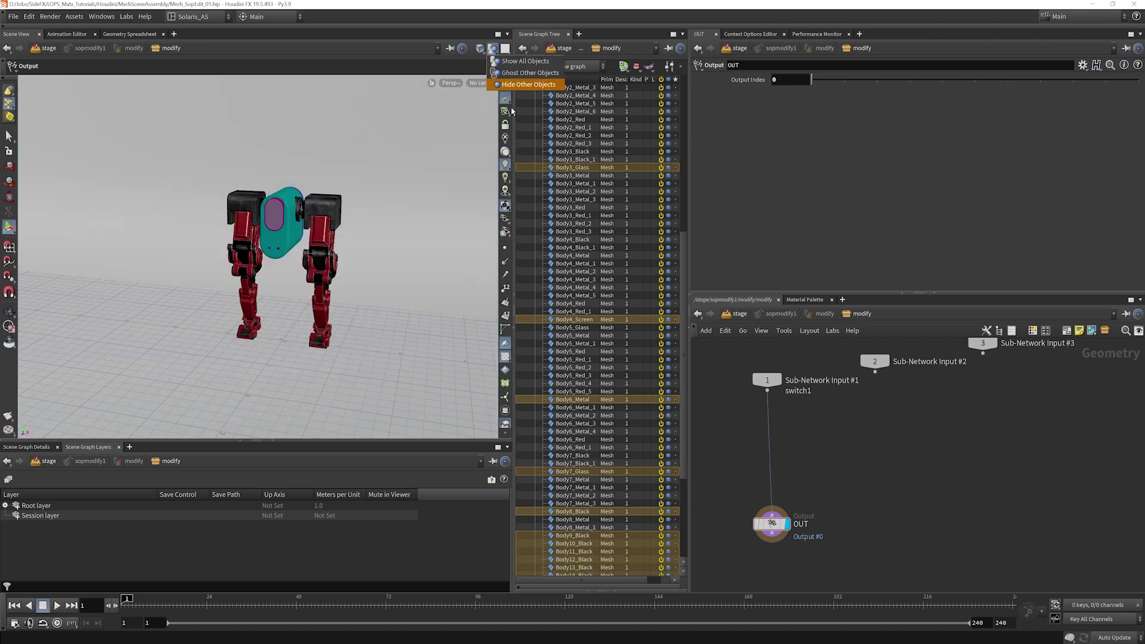
click(525, 84)
key(Escape)
drag(338, 232, 257, 218)
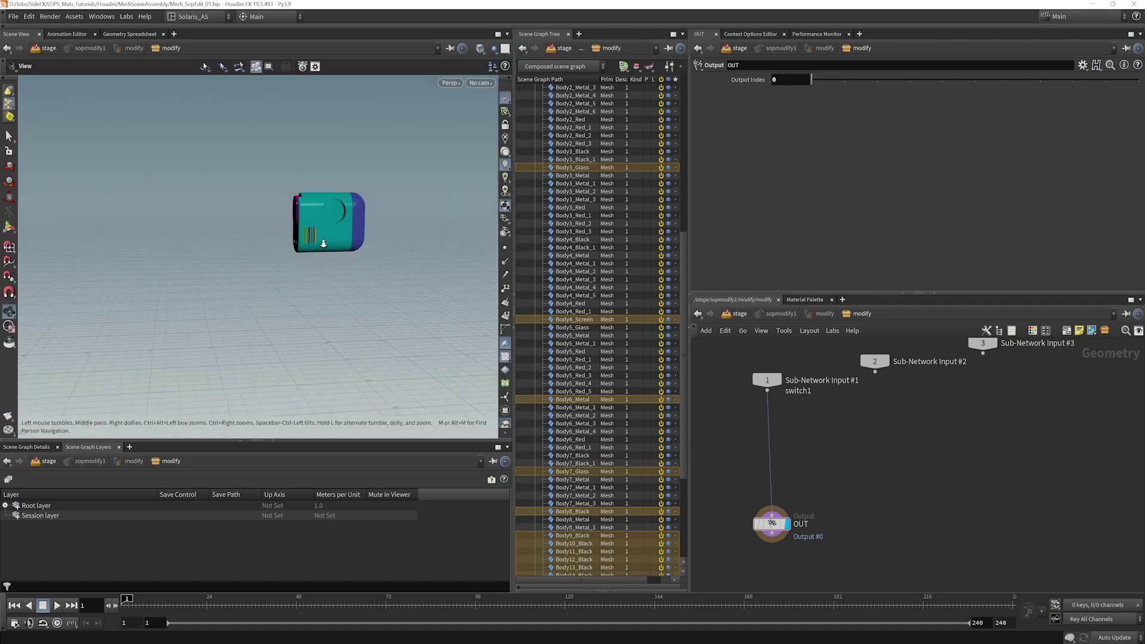
right_drag(322, 243, 426, 215)
drag(350, 258, 377, 300)
right_drag(377, 300, 348, 267)
drag(348, 267, 320, 288)
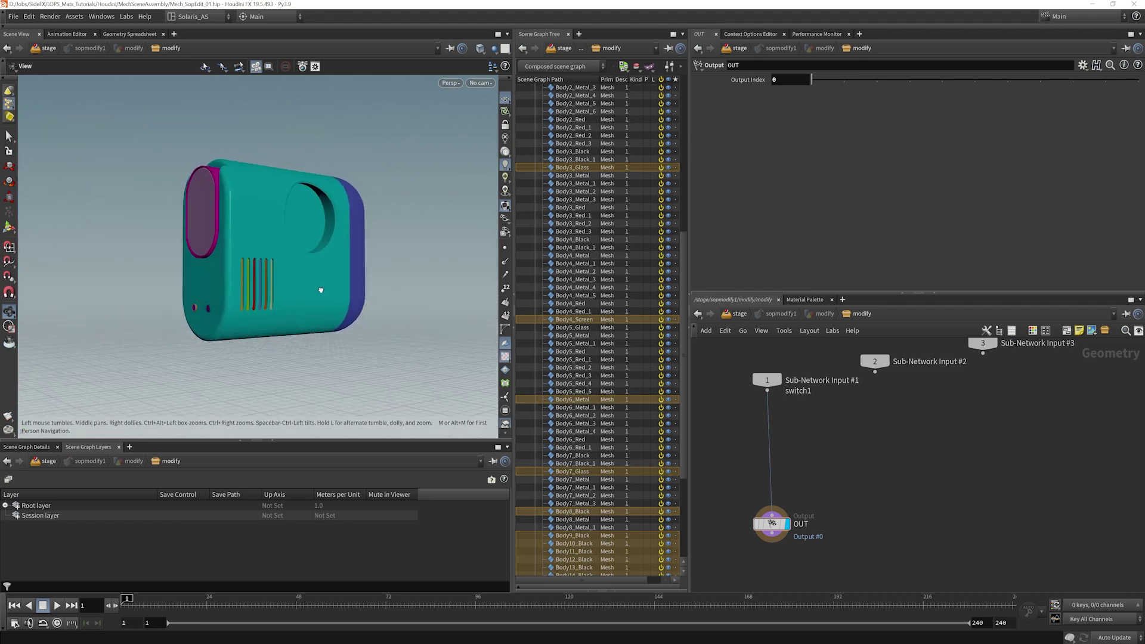
Check the OUT node's geometry information inside the network and the SOP Modify node's export settings at stage level
middle_drag(798, 530, 813, 451)
middle_click(791, 451)
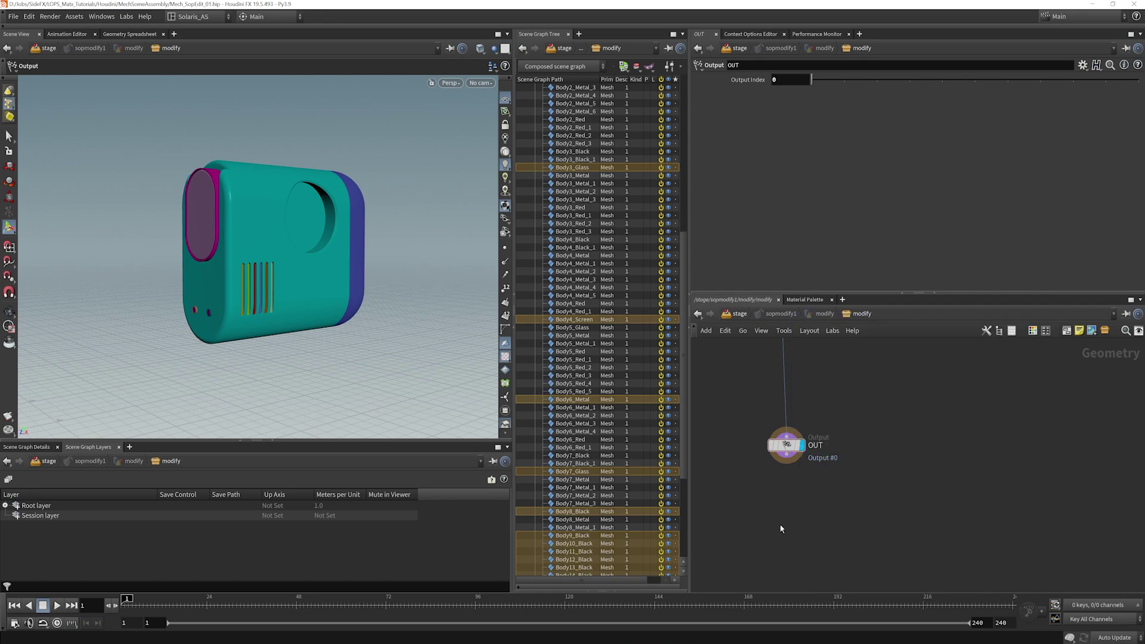
key(u)
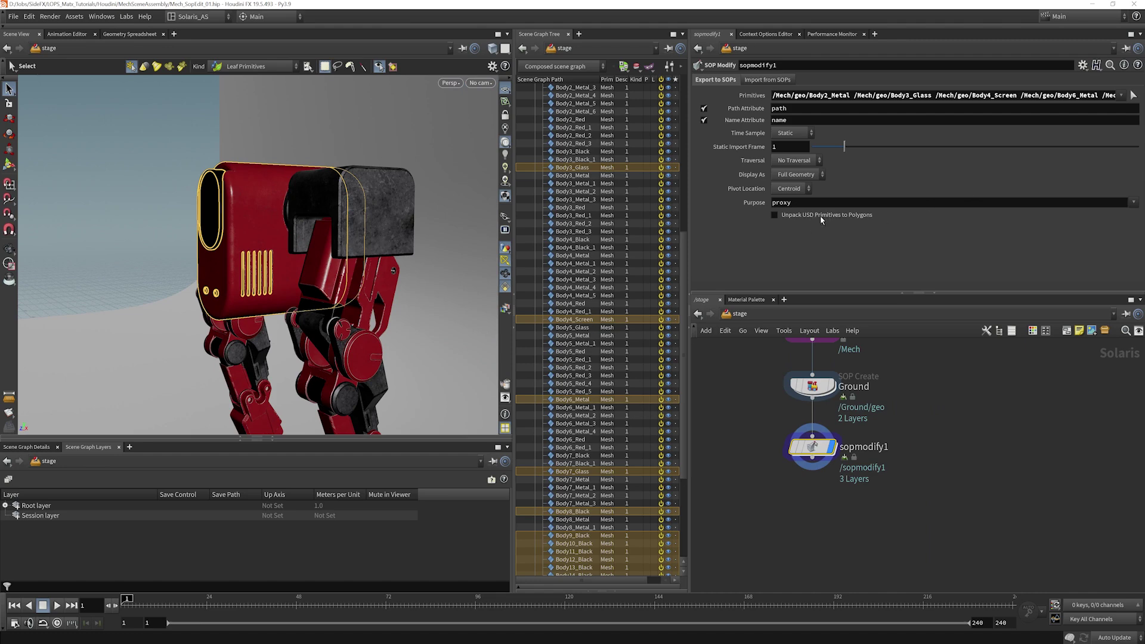
double_click(814, 449)
middle_click(793, 449)
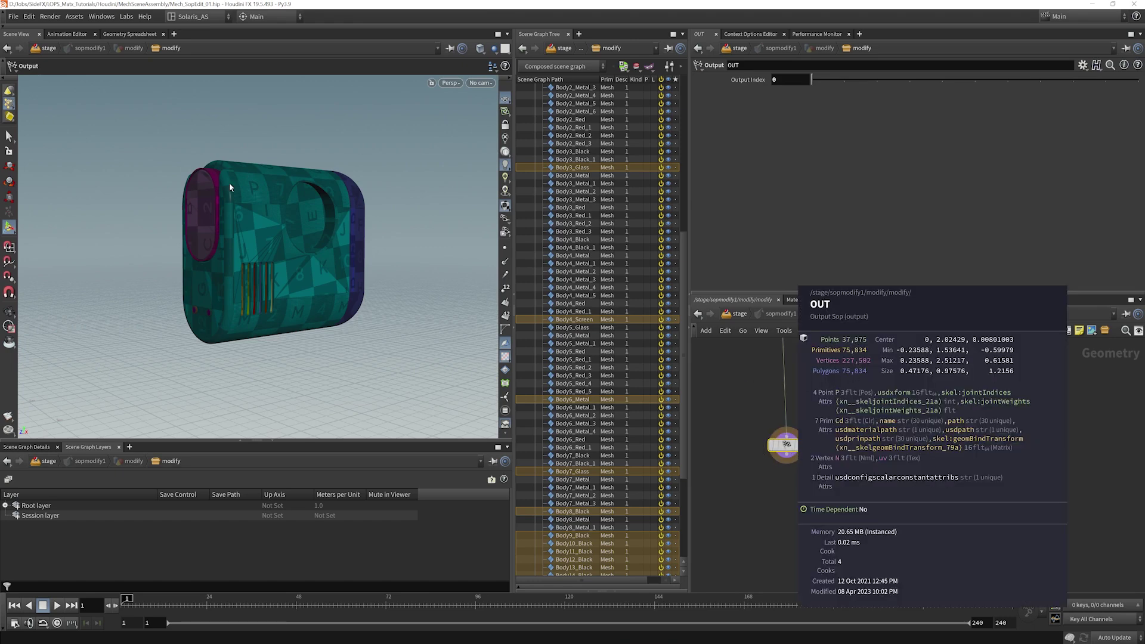
key(u)
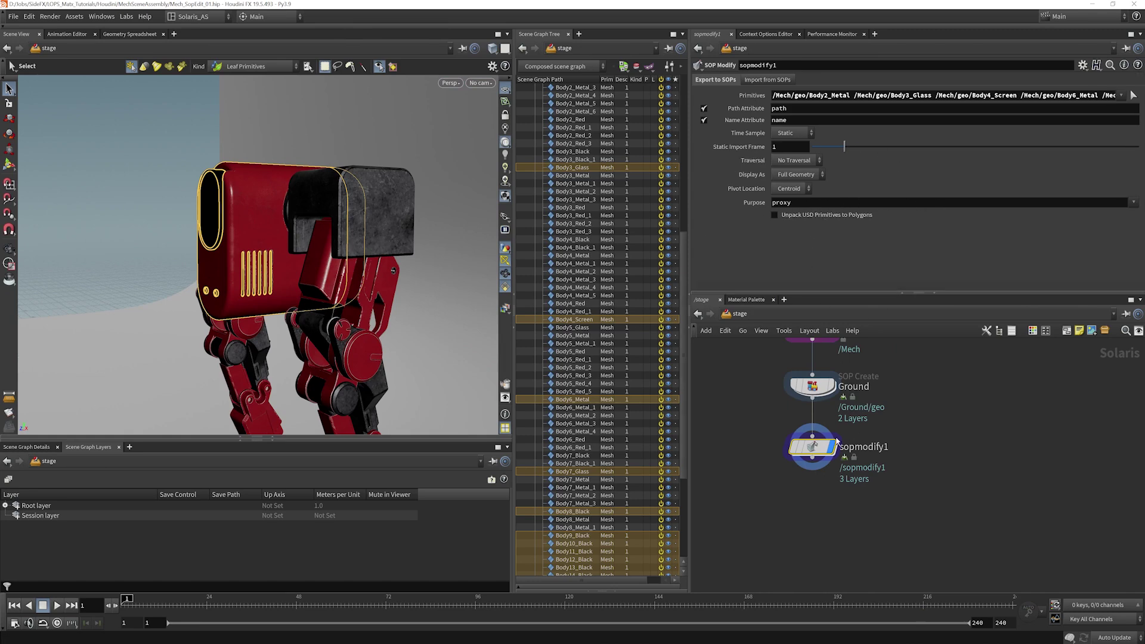
Insert an Unpack USD to Polygons node between Sub-Network Input #1 and OUT in the SOP Modify network, aligning the nodes vertically
double_click(818, 447)
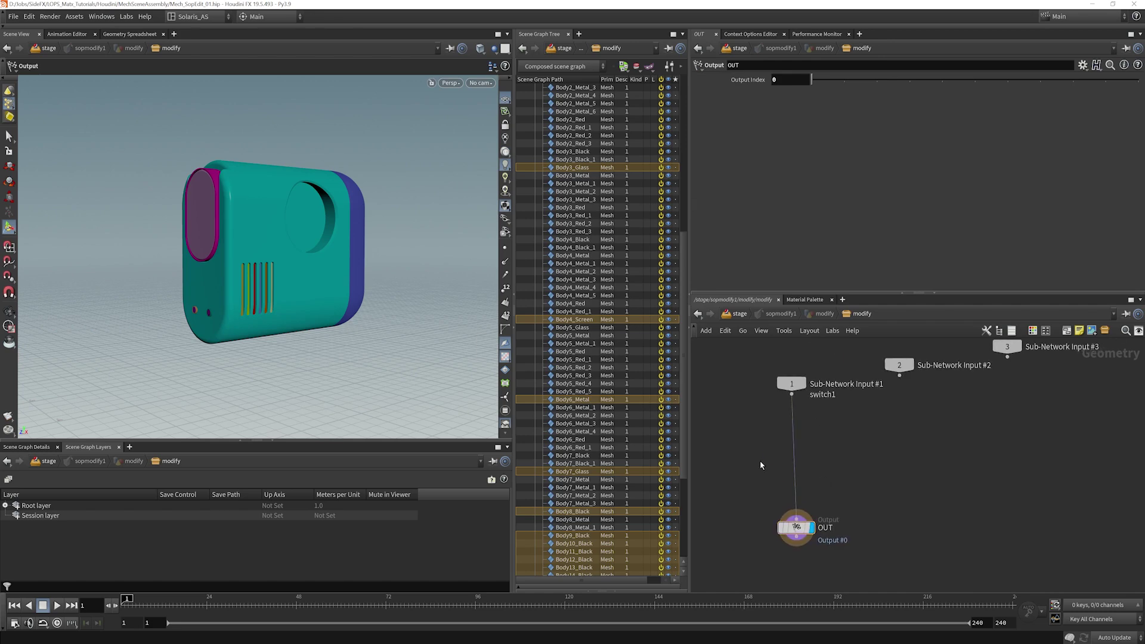
key(Tab)
text(unpack)
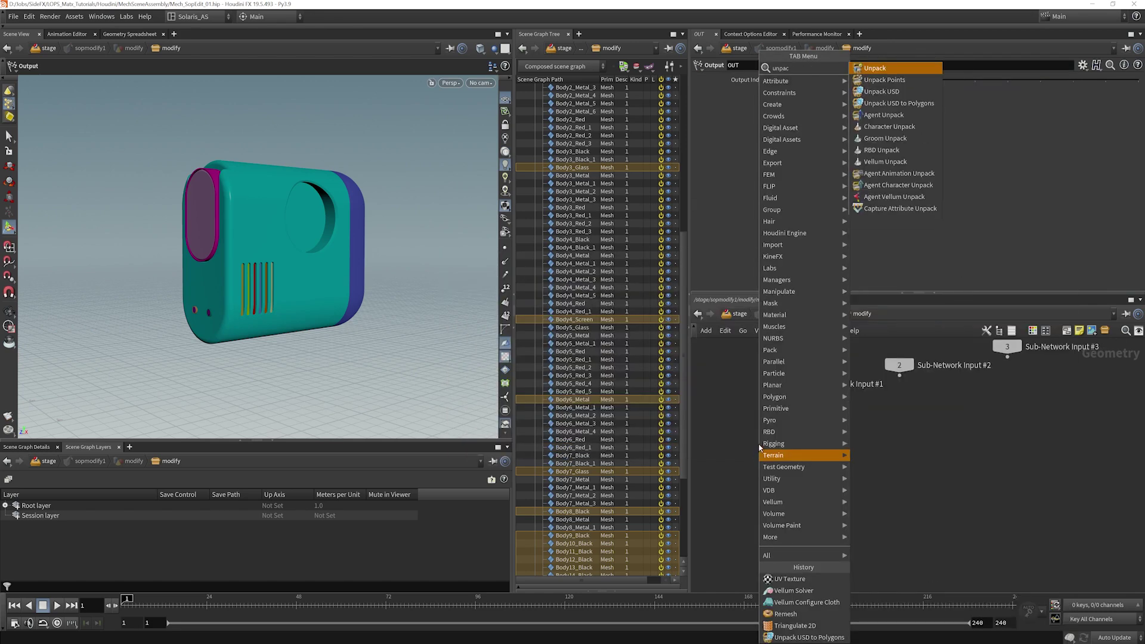
click(884, 105)
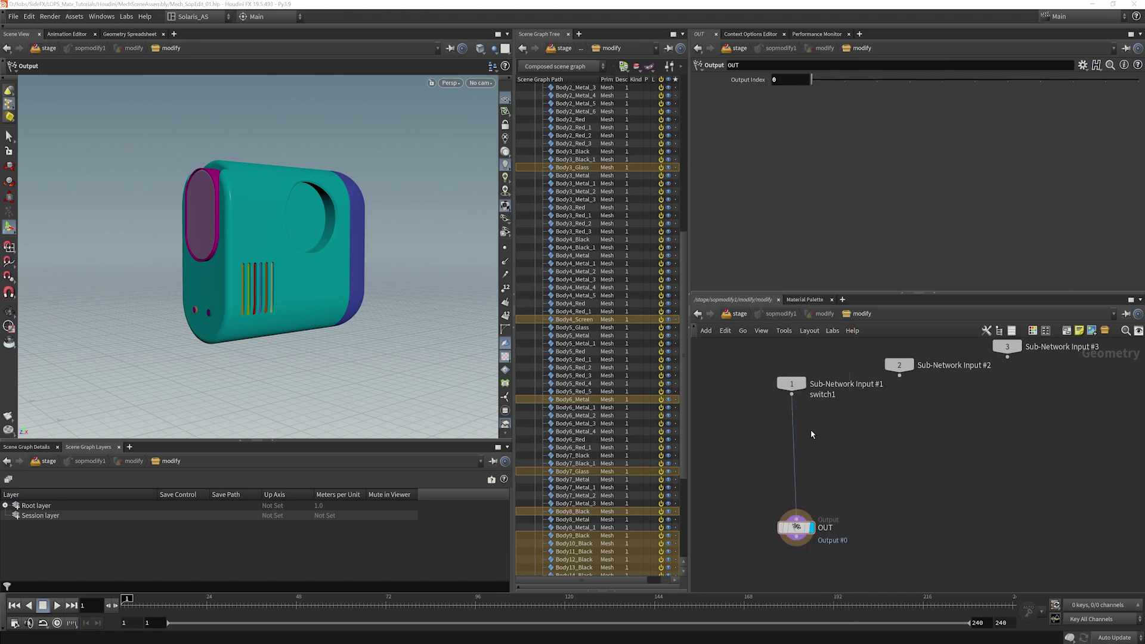
click(806, 422)
drag(805, 421, 791, 427)
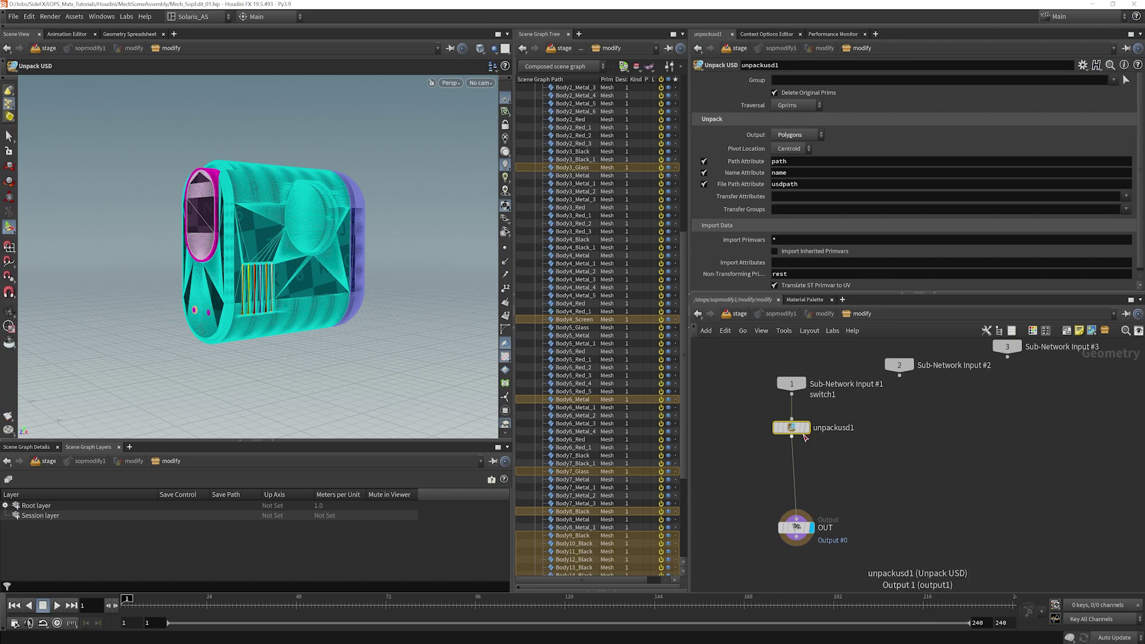
drag(796, 528, 792, 529)
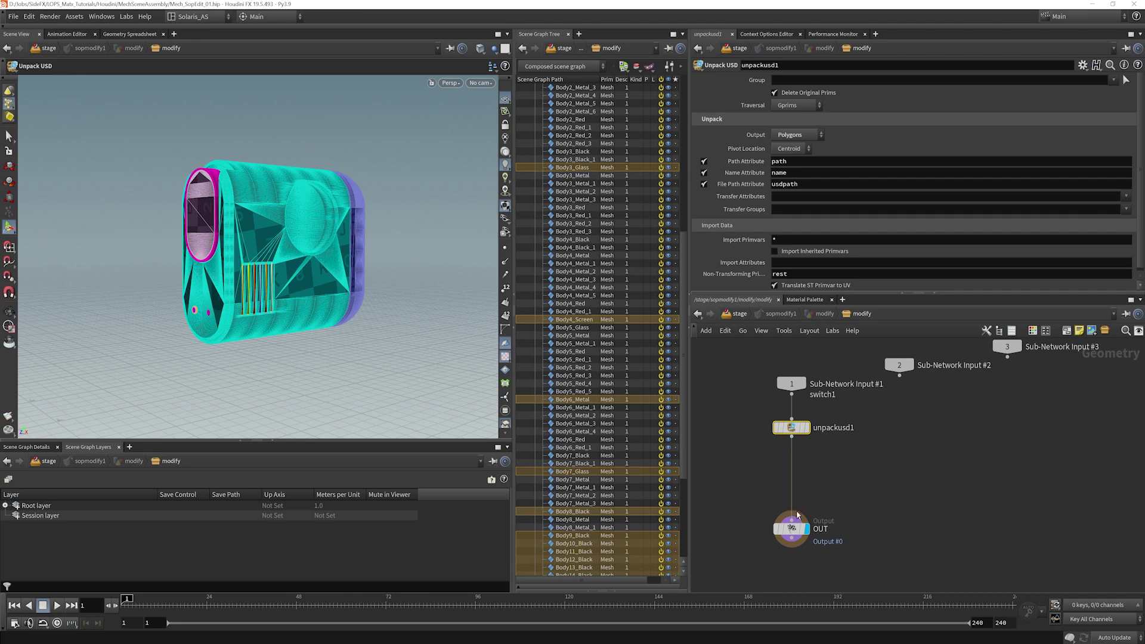
Review the SOP Modify node's Import from SOPs settings, including Primitive Definition, and its Export to SOPs settings
key(u)
click(775, 80)
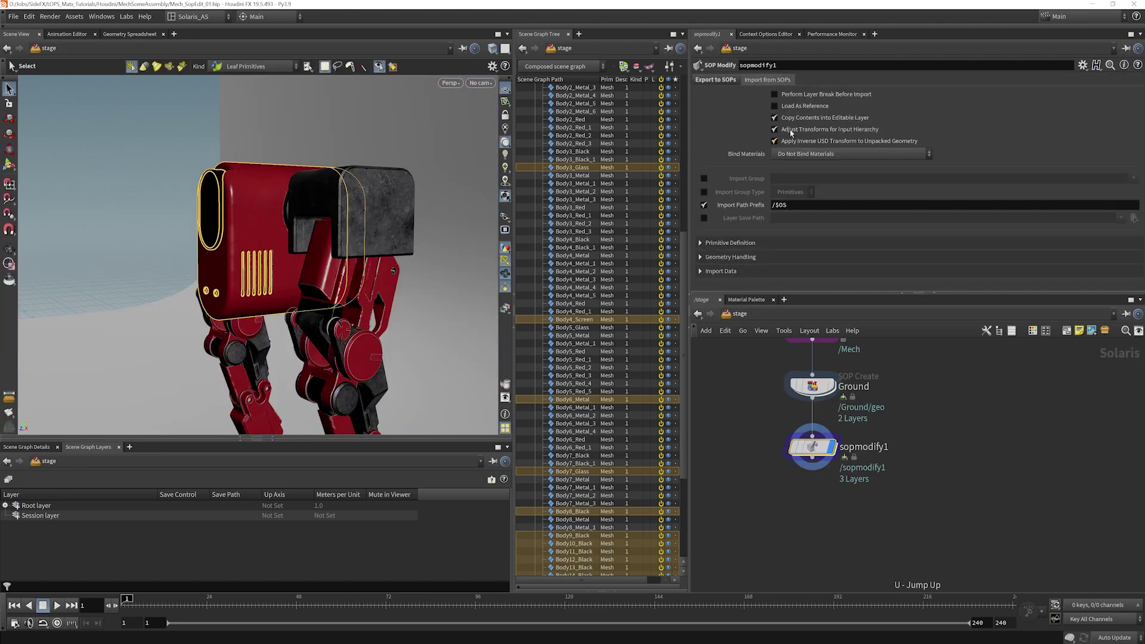
click(730, 242)
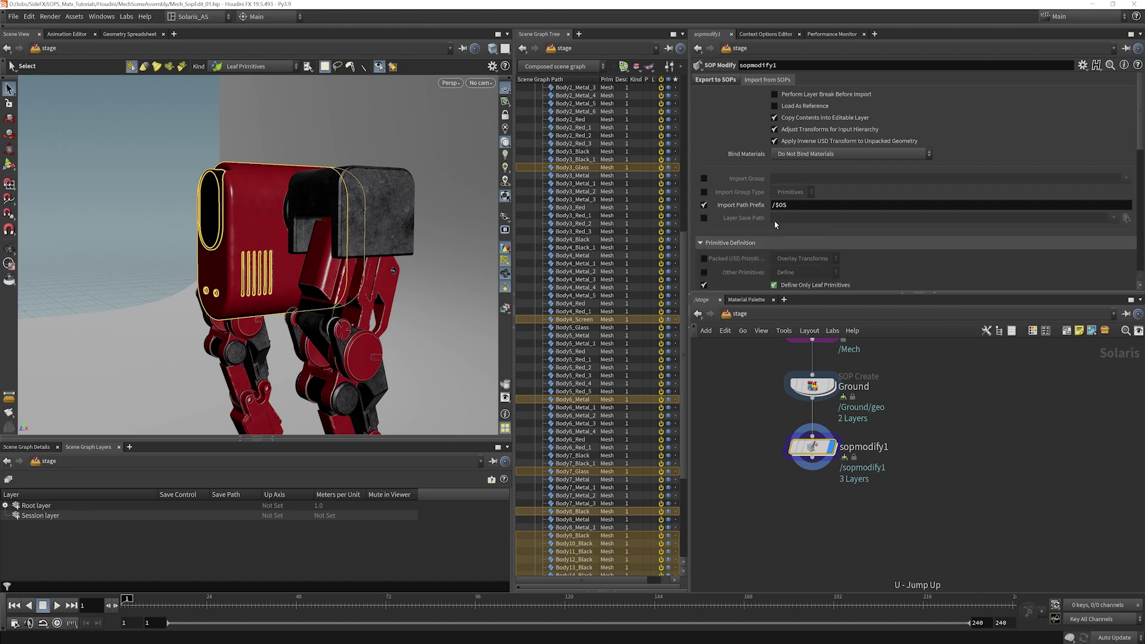
mouse_move(1141, 141)
mouse_down()
mouse_move(1136, 177)
mouse_move(1133, 137)
mouse_up()
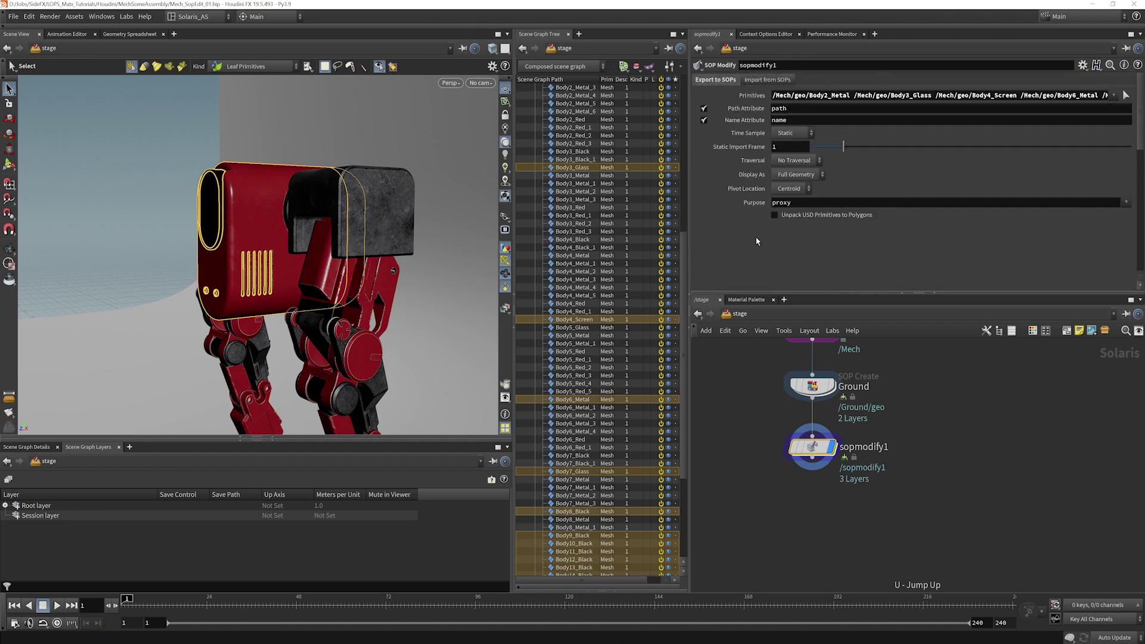
Re-enter the geometry network, move OUT farther down and set the display flag on the Unpack USD node
double_click(826, 463)
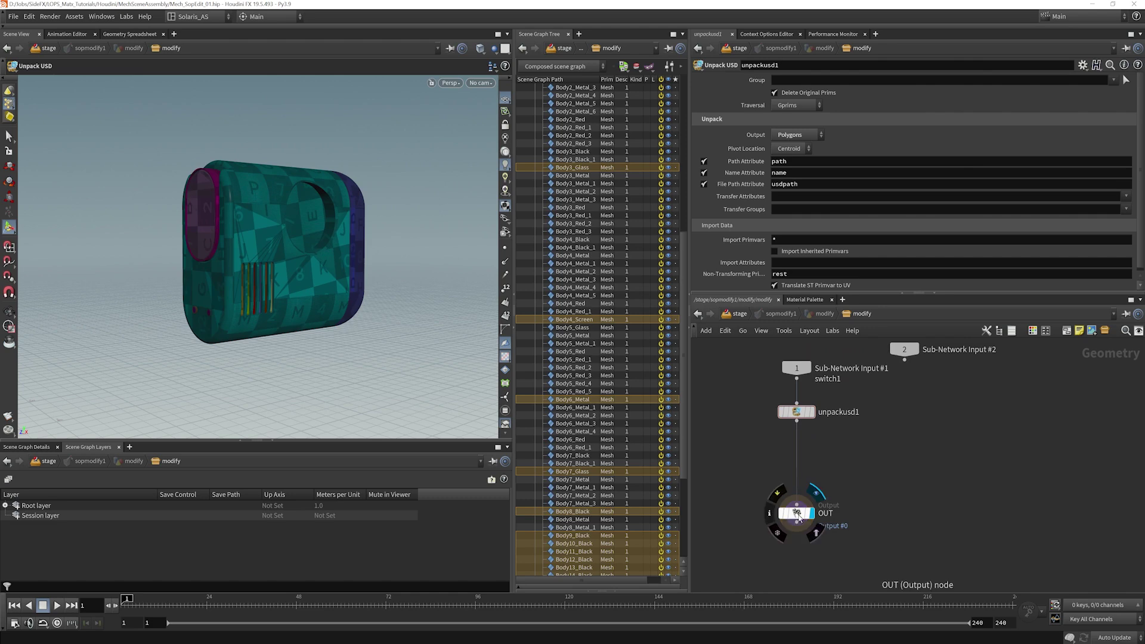
drag(799, 516, 799, 546)
click(810, 411)
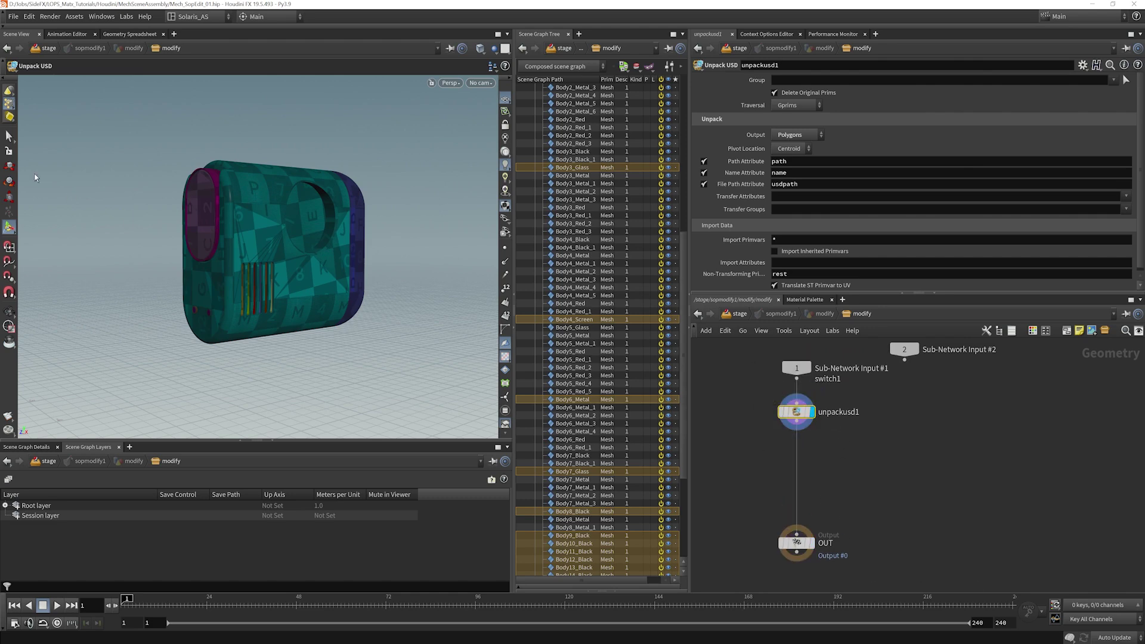
Activate the Select tool, turn the body to a side view and switch the viewport shading to wireframe
click(9, 135)
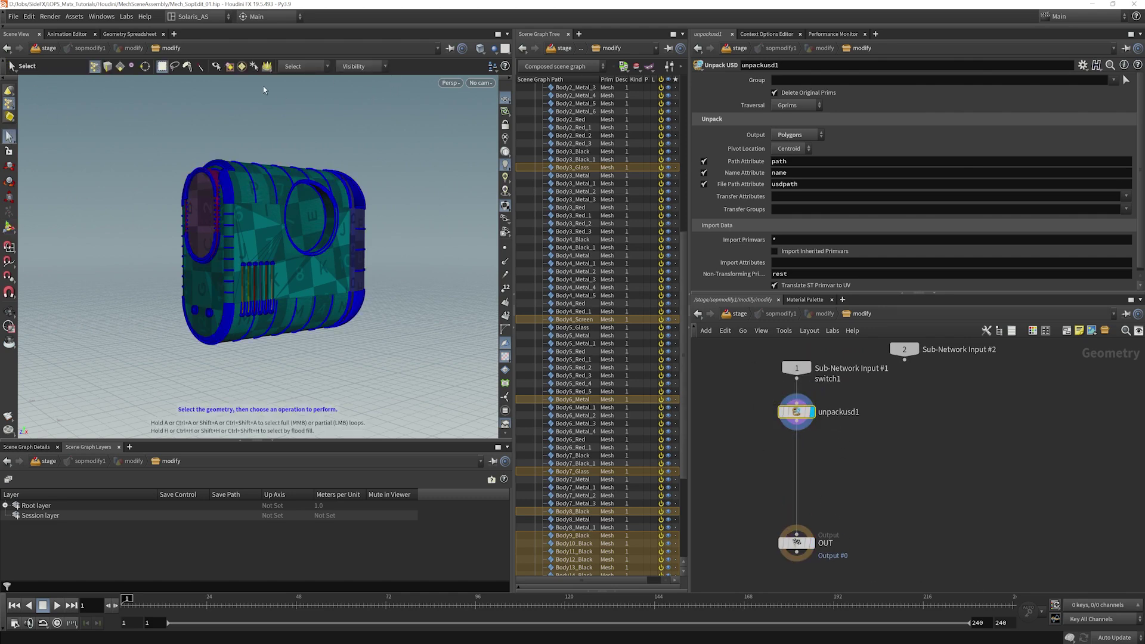
alt+drag(328, 171, 388, 123)
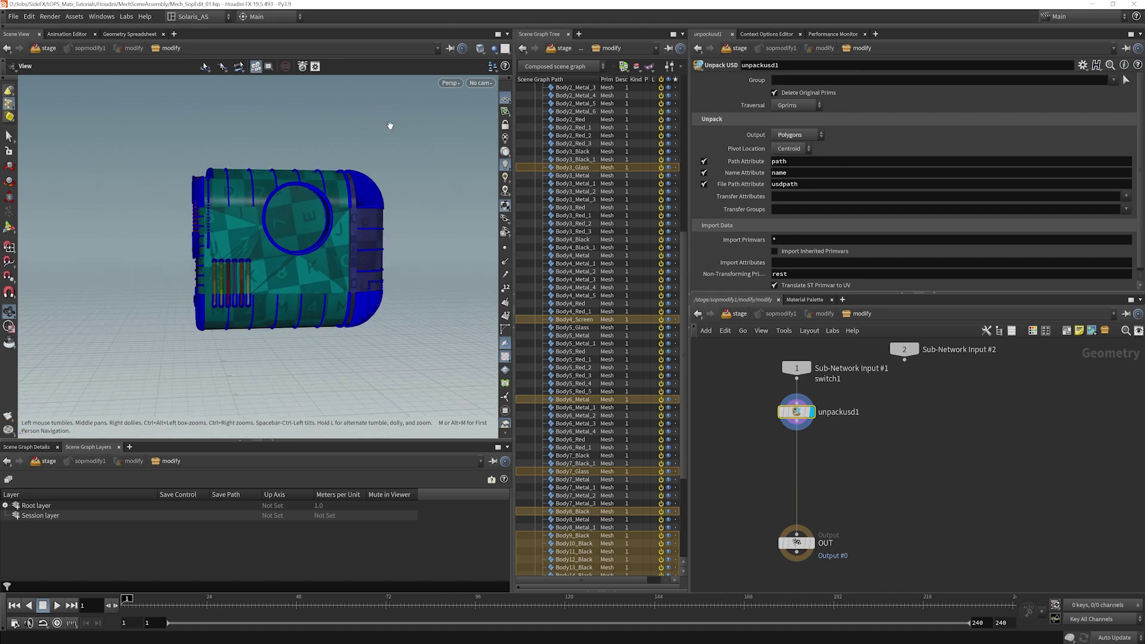
click(480, 47)
click(500, 108)
key(Escape)
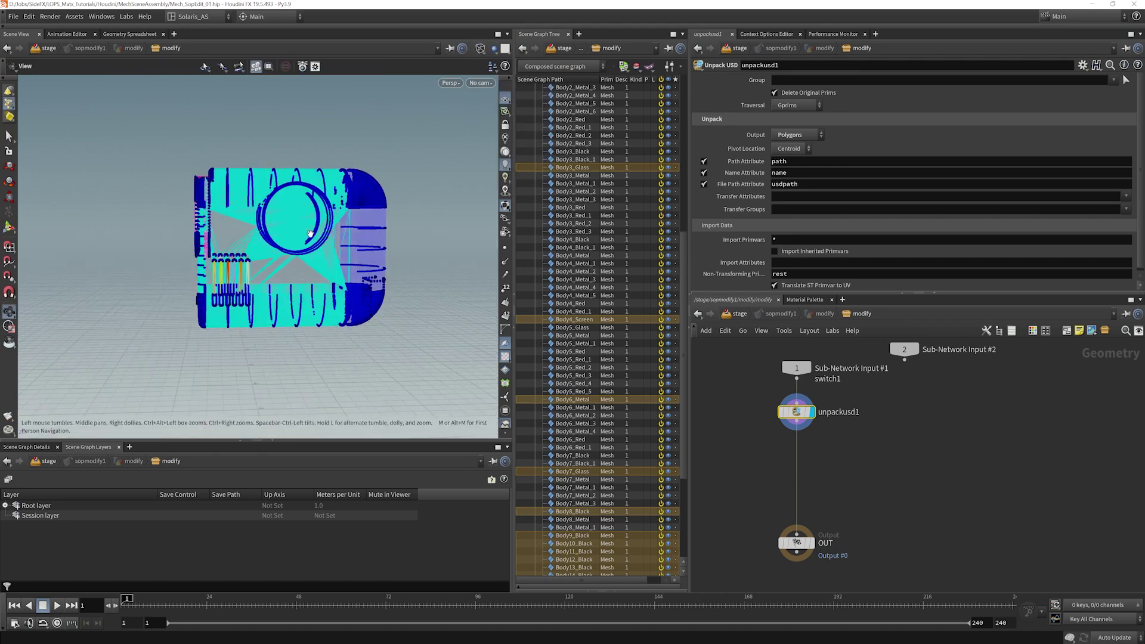
Select the points at the body's front end, including the window and front details, and move them forward about 0.288 along Z
scroll(269, 286, up, 3)
alt+middle_drag(269, 286, 354, 279)
drag(200, 106, 289, 240)
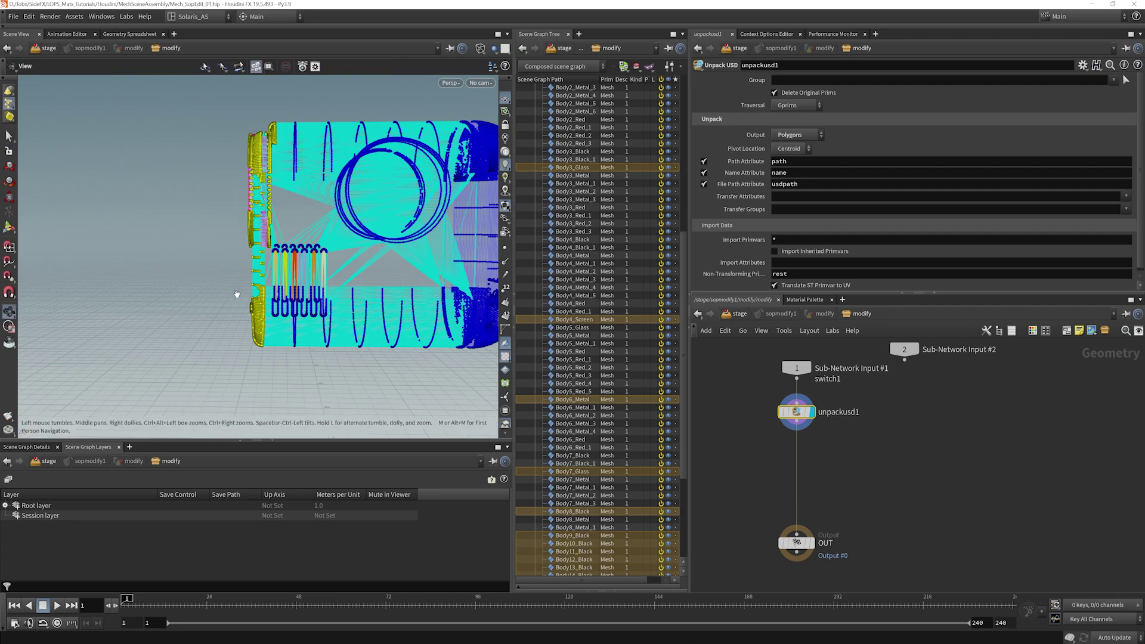
scroll(329, 227, up, 3)
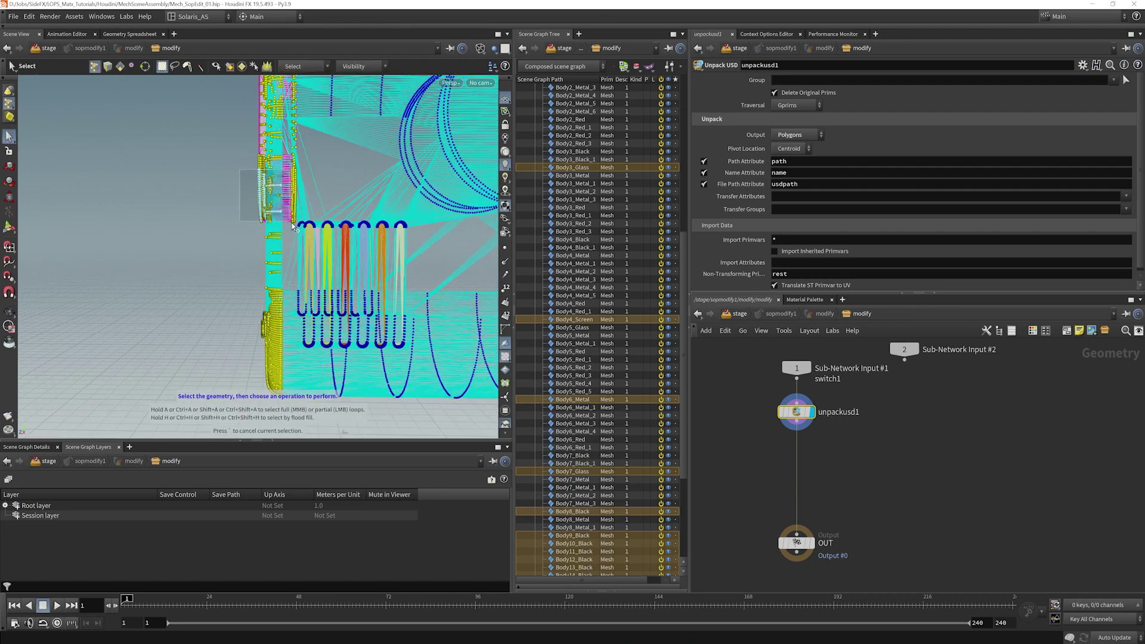
alt+drag(308, 188, 301, 235)
alt+right_drag(301, 235, 263, 276)
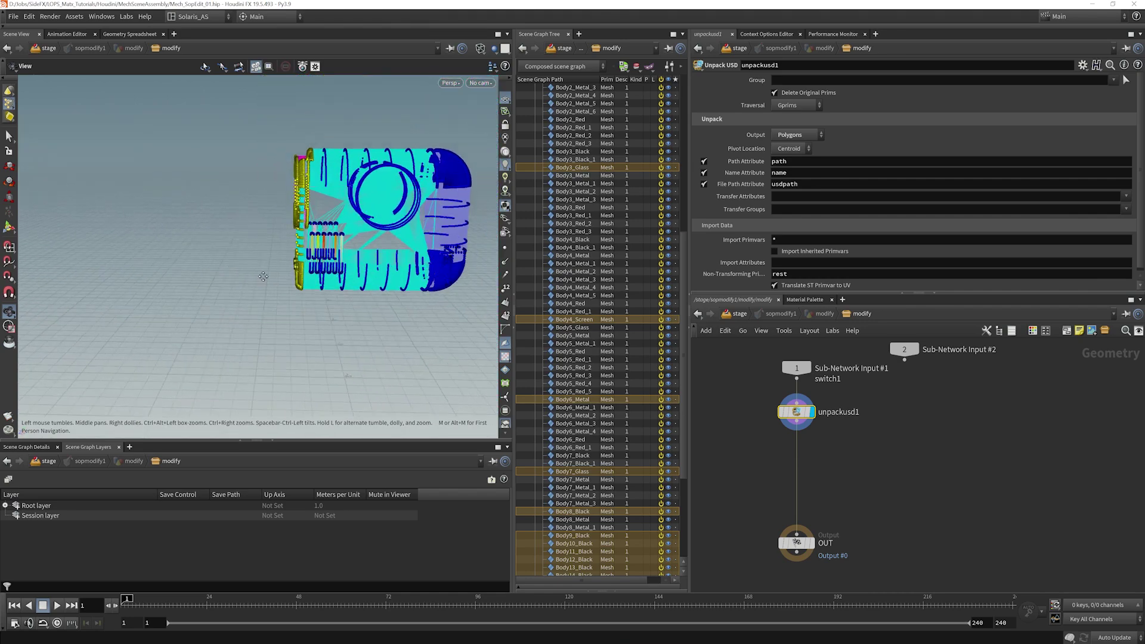
alt+drag(263, 276, 235, 256)
alt+right_drag(287, 253, 316, 224)
alt+middle_drag(316, 223, 320, 232)
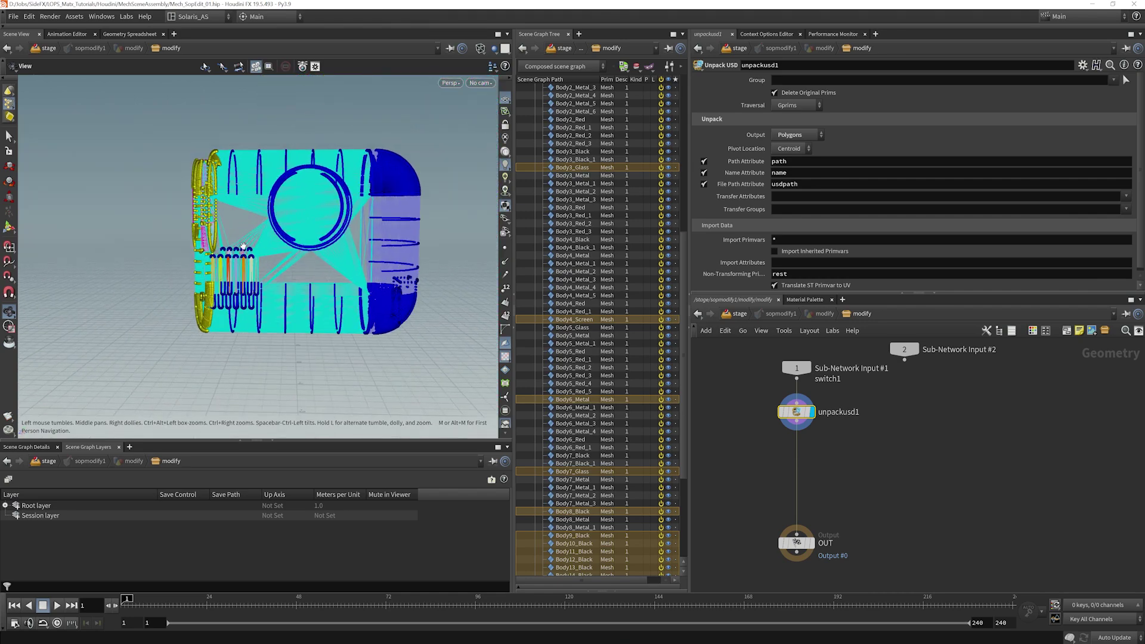
click(12, 167)
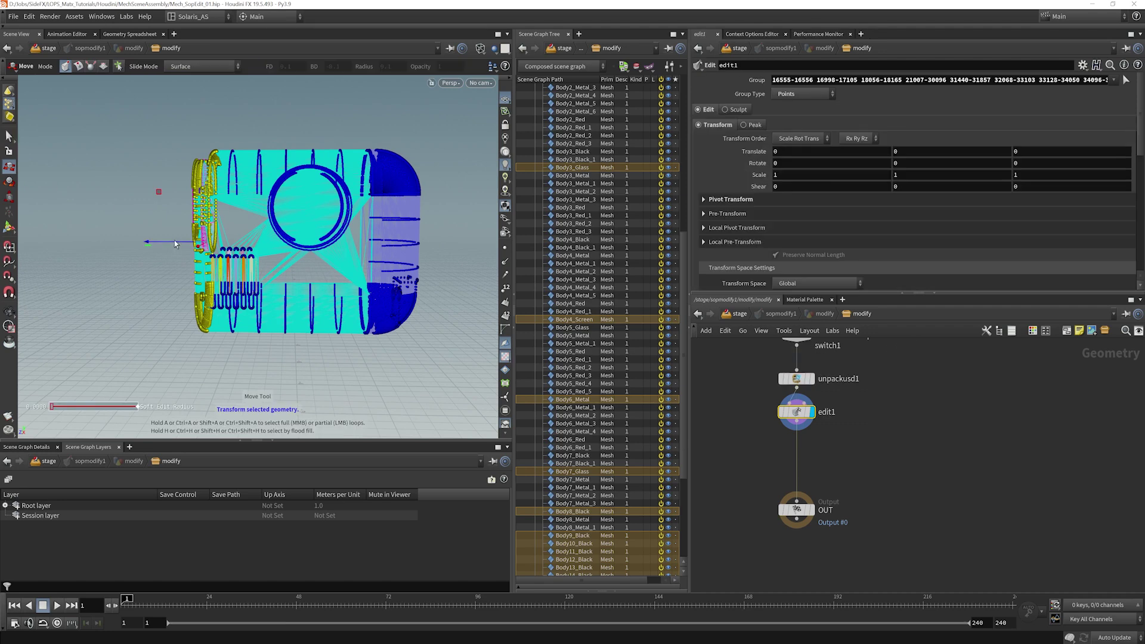
drag(175, 242, 122, 245)
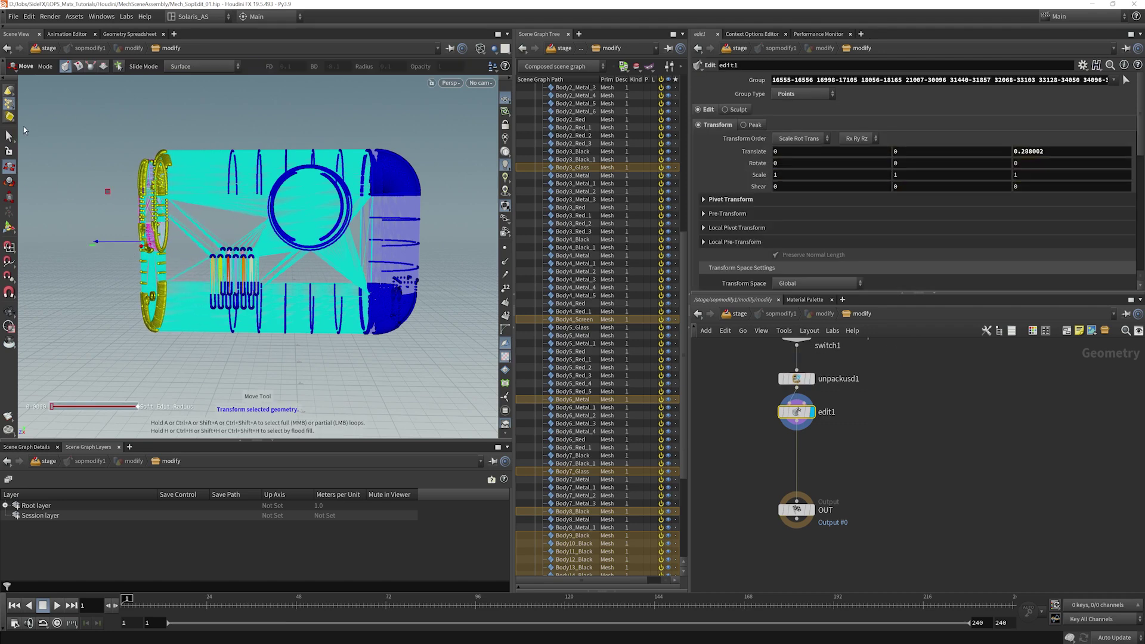
Select all points of the body's rear shell and move them backward about 0.136 along Z
key(s)
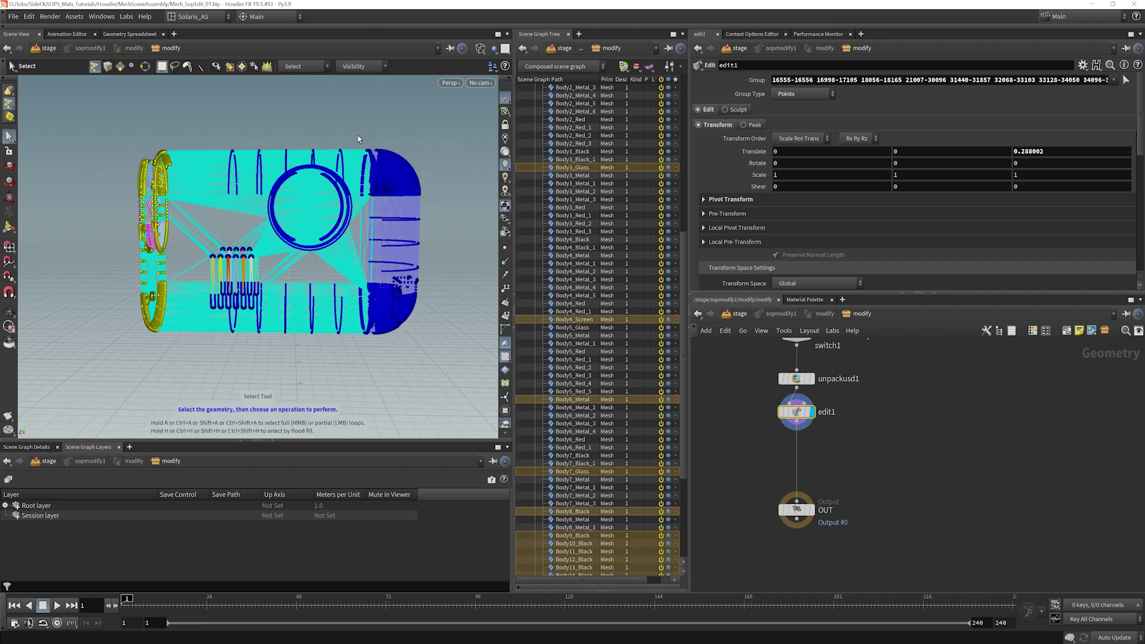
drag(358, 139, 447, 368)
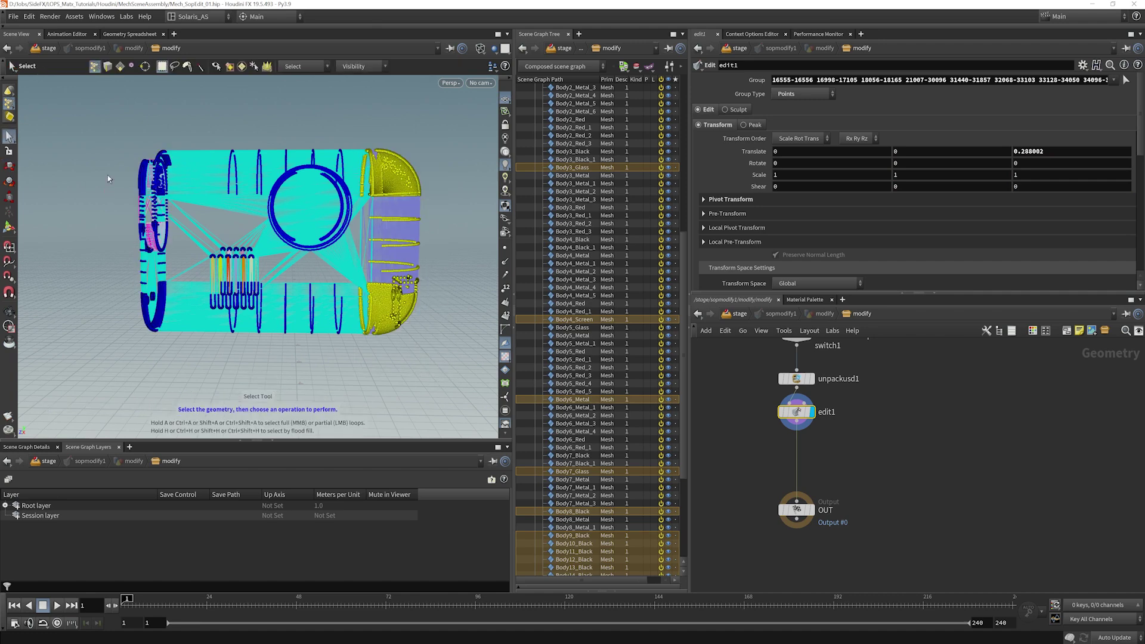
key(t)
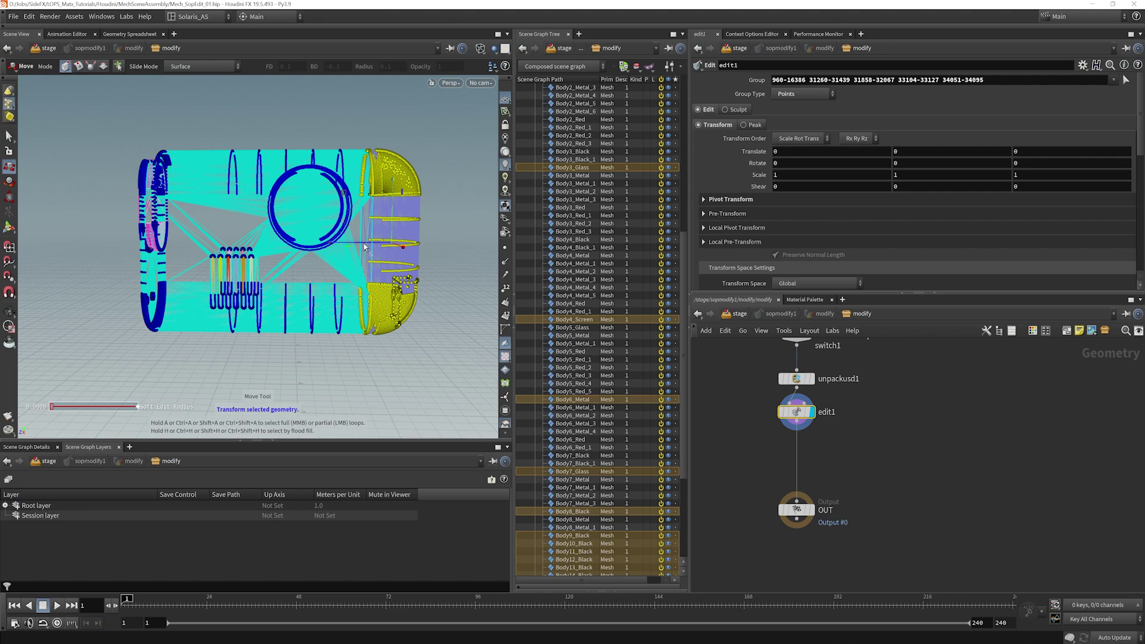
drag(364, 246, 391, 247)
Set the viewport shading to Smooth Shaded and examine the stretched body from an angled view
alt+right_drag(359, 274, 345, 311)
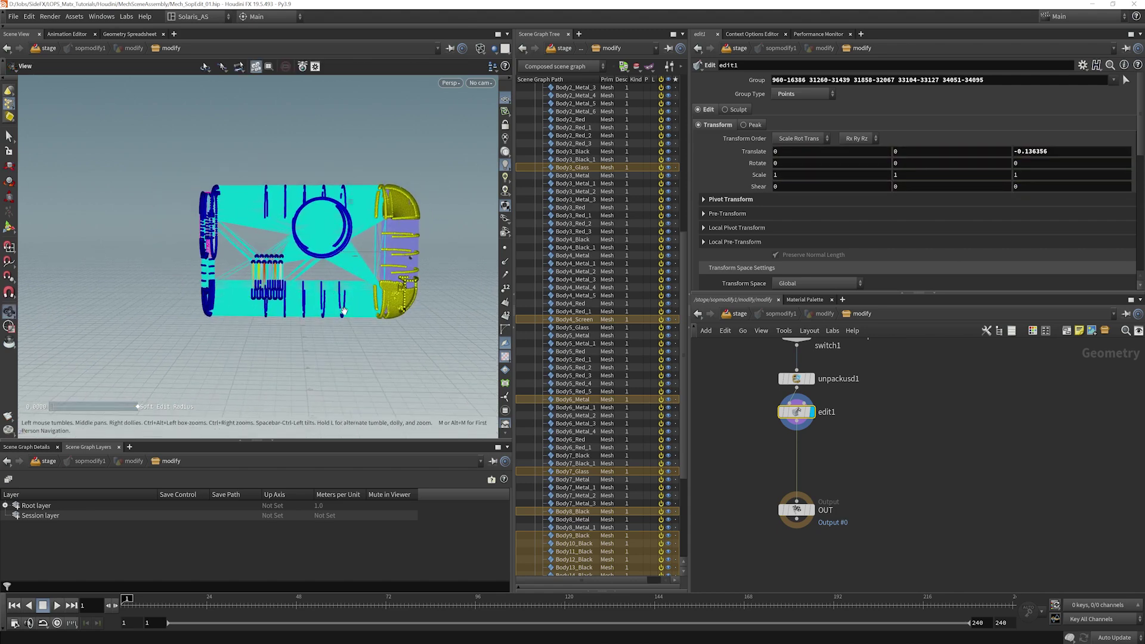
mouse_move(345, 311)
mouse_down()
mouse_move(361, 257)
mouse_move(455, 174)
mouse_up()
key(t)
click(480, 48)
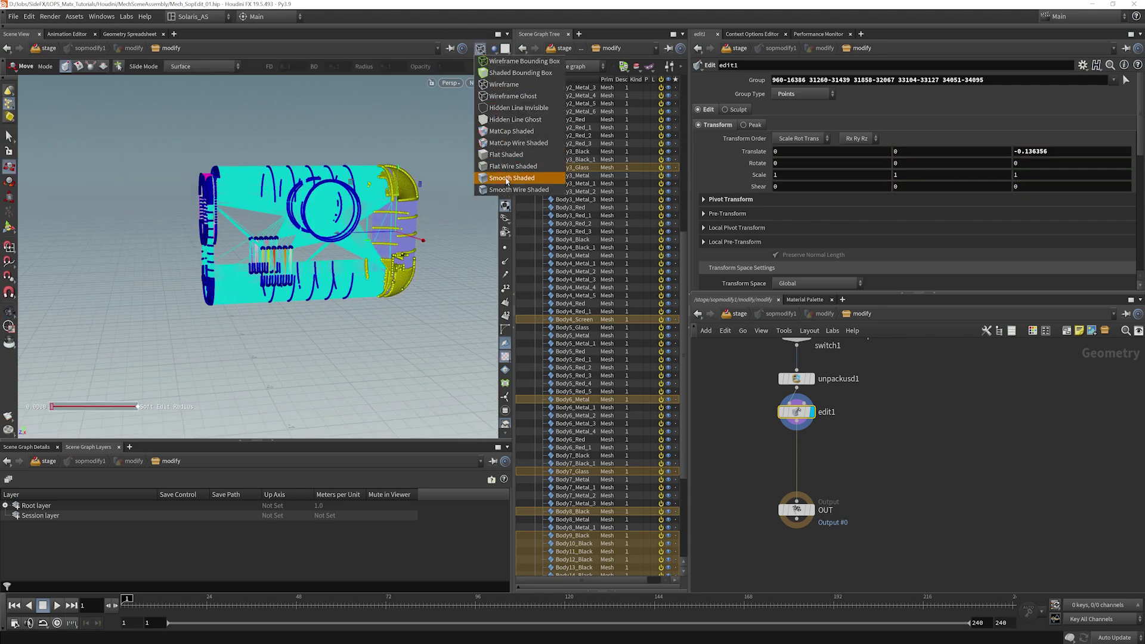
click(506, 178)
key(Escape)
mouse_move(465, 222)
mouse_down()
mouse_move(358, 293)
mouse_move(381, 268)
mouse_move(388, 225)
mouse_move(341, 295)
mouse_up()
Set the display flag on the OUT node and return to the stage to view the lengthened body on the mech
middle_drag(902, 527, 867, 459)
click(778, 445)
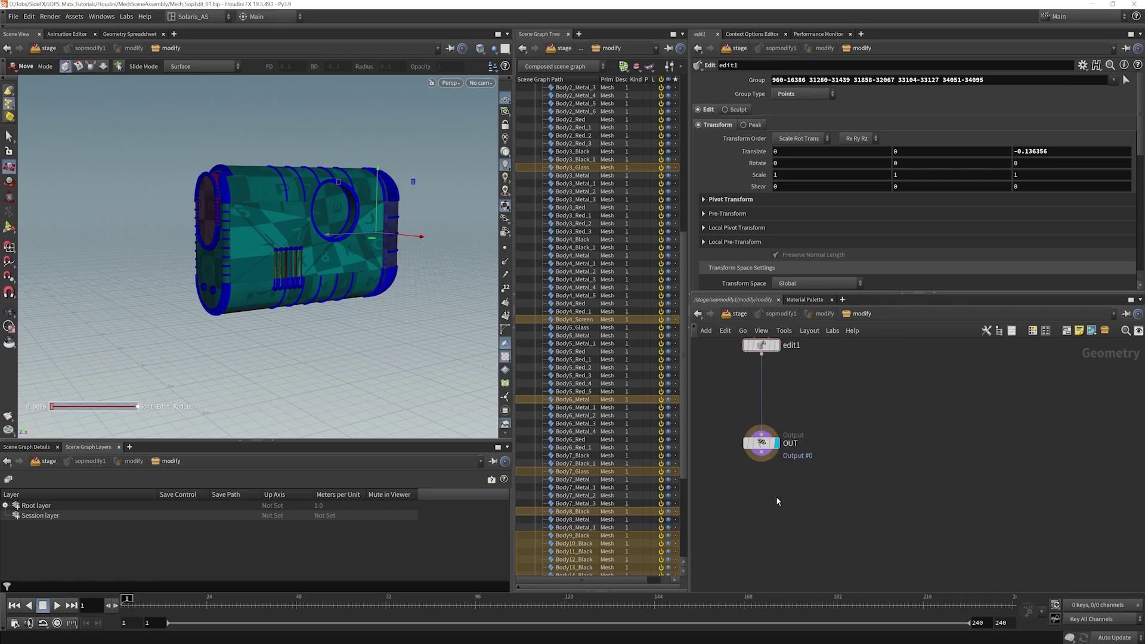
key(u)
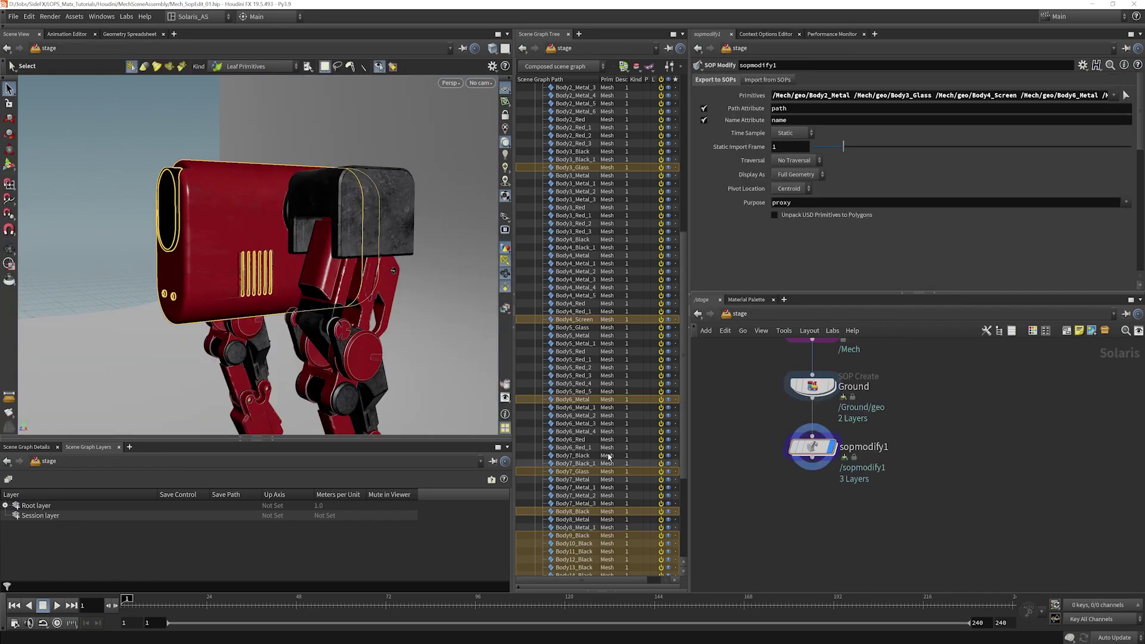
alt+drag(338, 272, 376, 273)
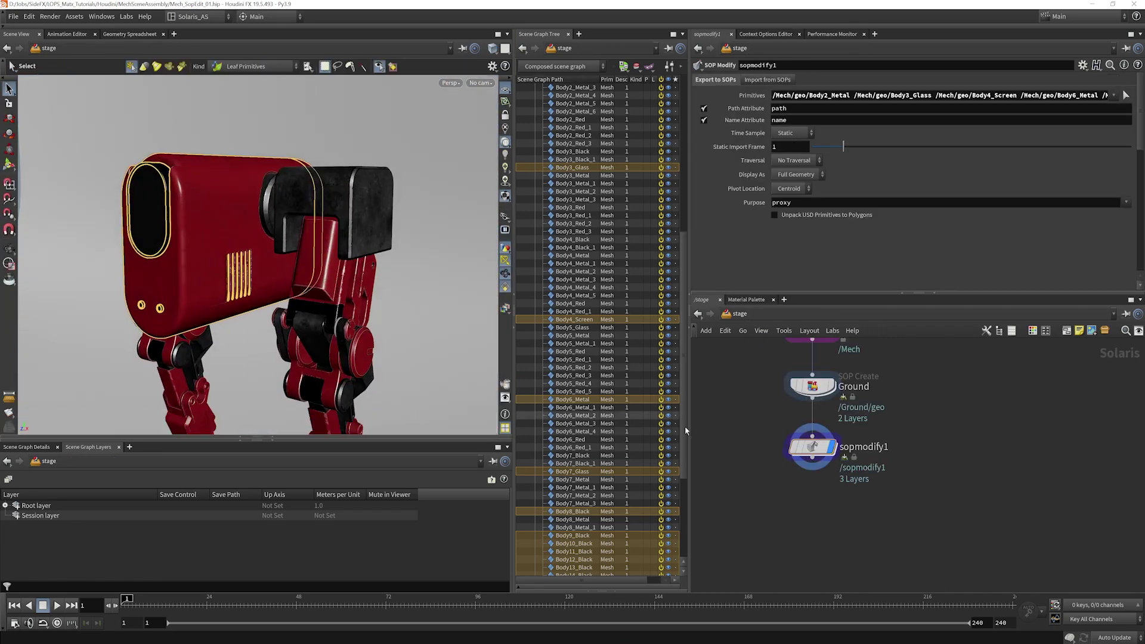
Clear the body part selection and view the whole mech from its side
alt+right_drag(346, 299, 36, 210)
alt+middle_drag(36, 210, 127, 213)
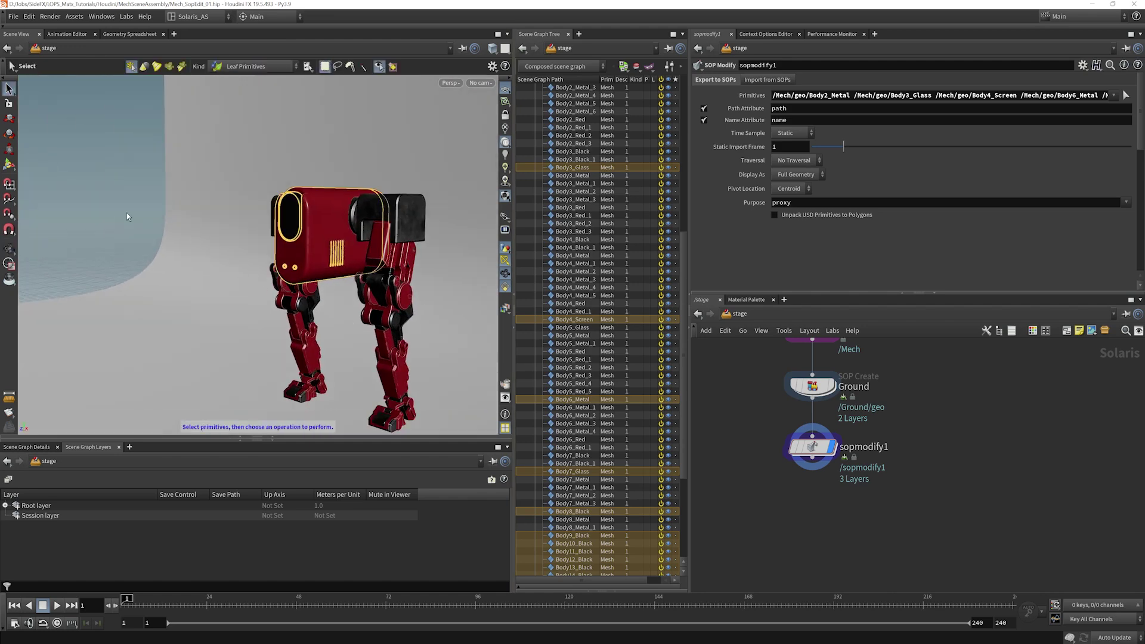
click(127, 213)
alt+drag(406, 286, 331, 312)
Toggle the bypass of sopmodify1 several times to compare the original and lengthened body, and view the mech from the opposite side
mouse_move(813, 444)
click(791, 425)
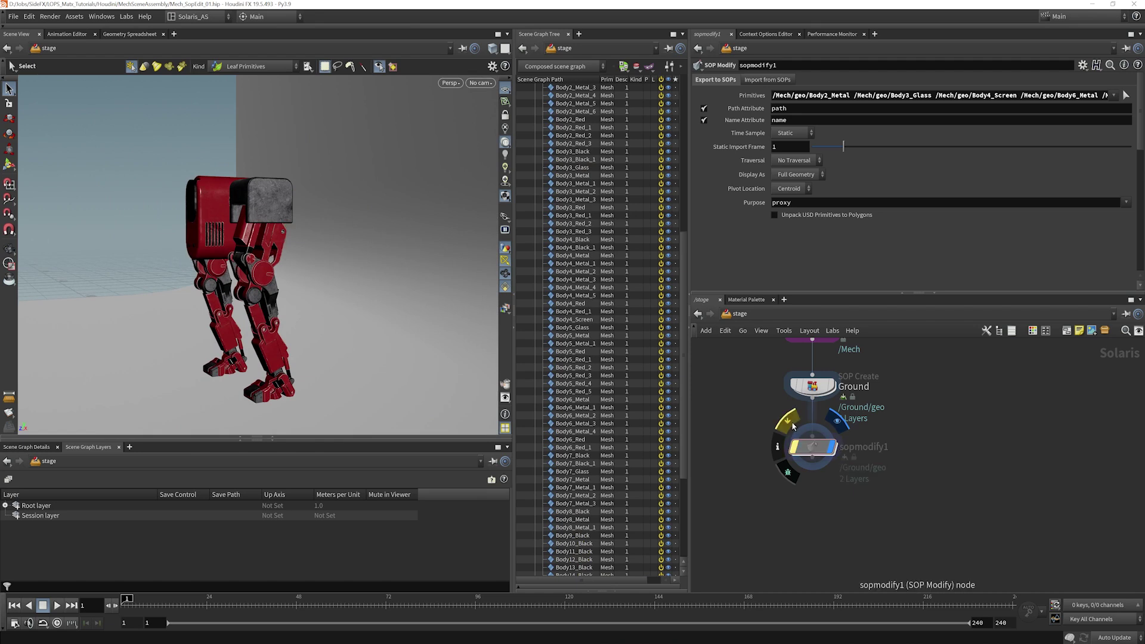
click(793, 422)
click(791, 423)
click(791, 423)
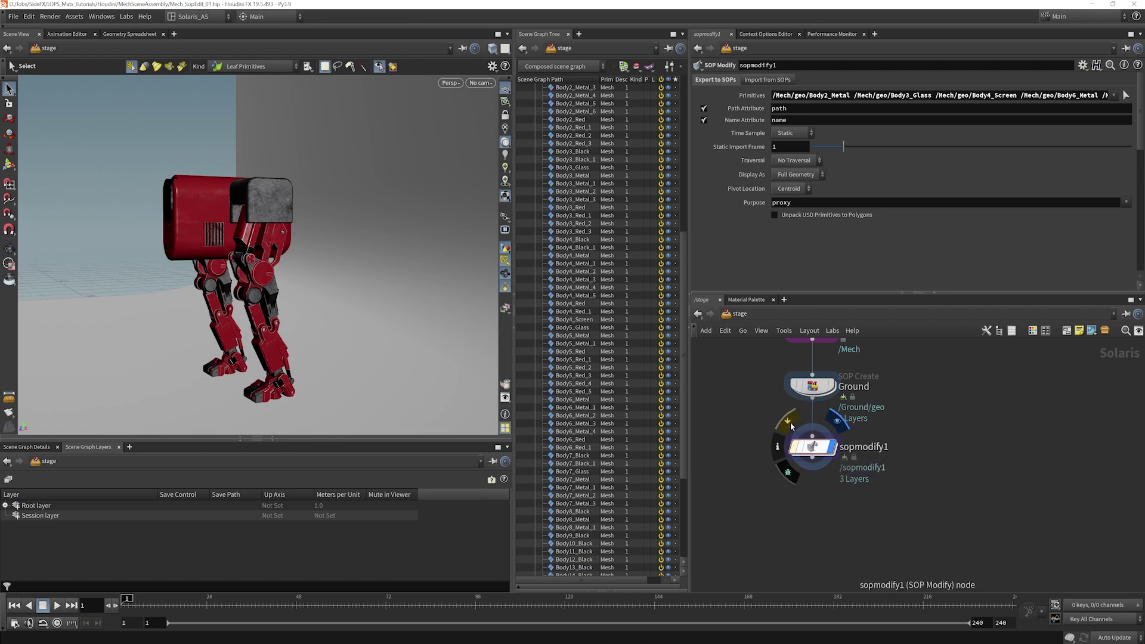
click(792, 427)
click(792, 426)
alt+drag(286, 330, 331, 245)
key(s)
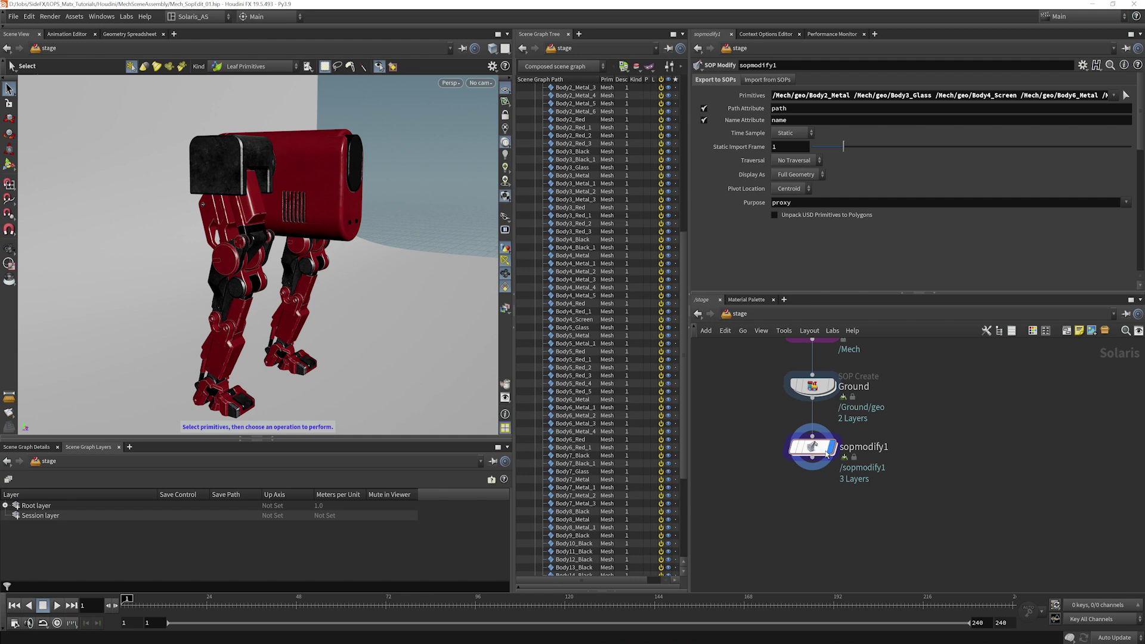
mouse_move(825, 450)
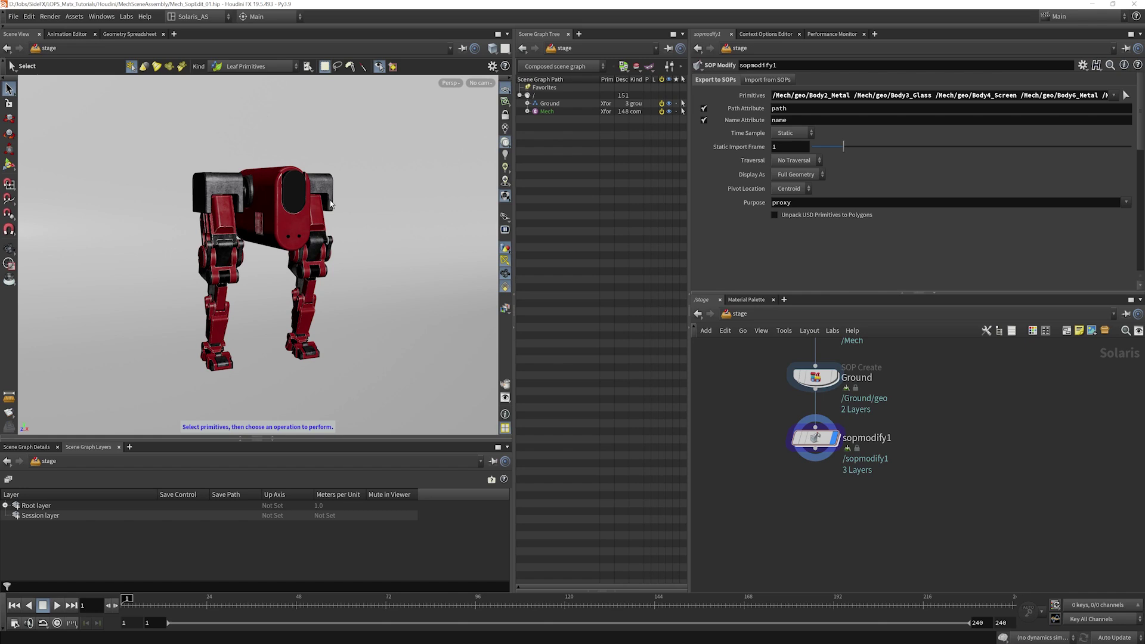
Add a SOP Create node named Cloth after sopmodify1 and switch the viewport lighting so the mech is lit
key(Tab)
text(sop)
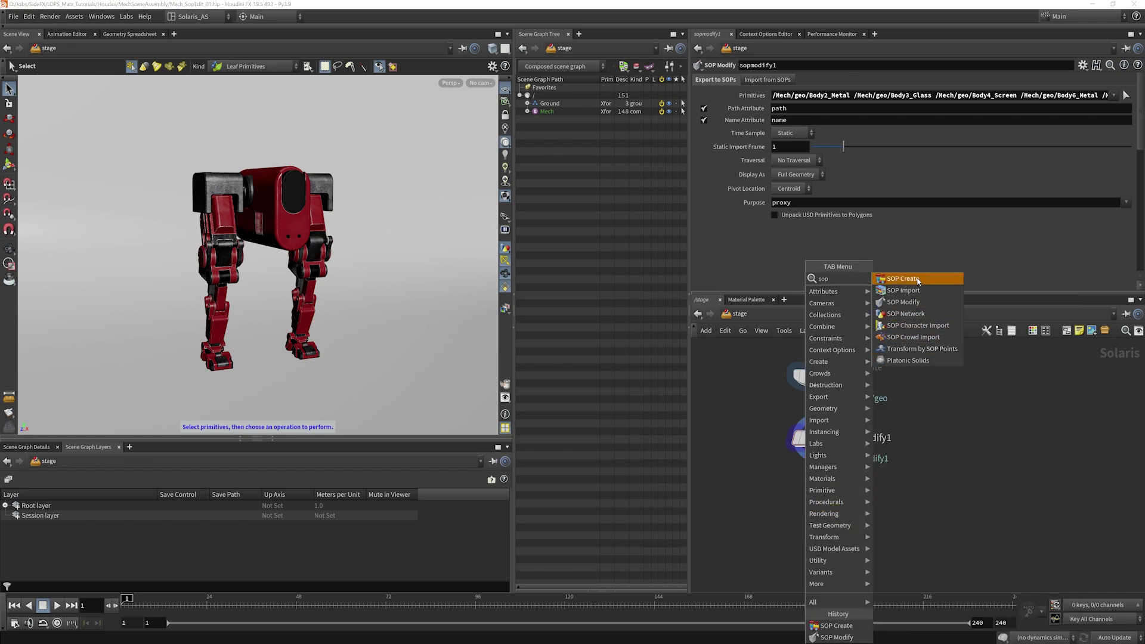
key(Return)
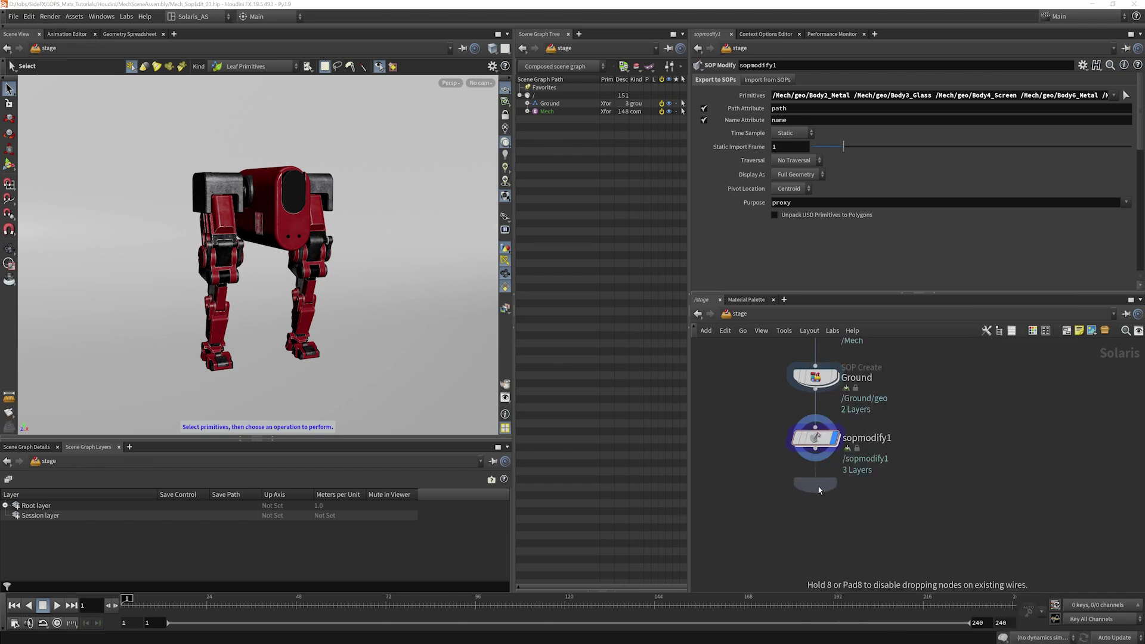
click(822, 459)
click(816, 504)
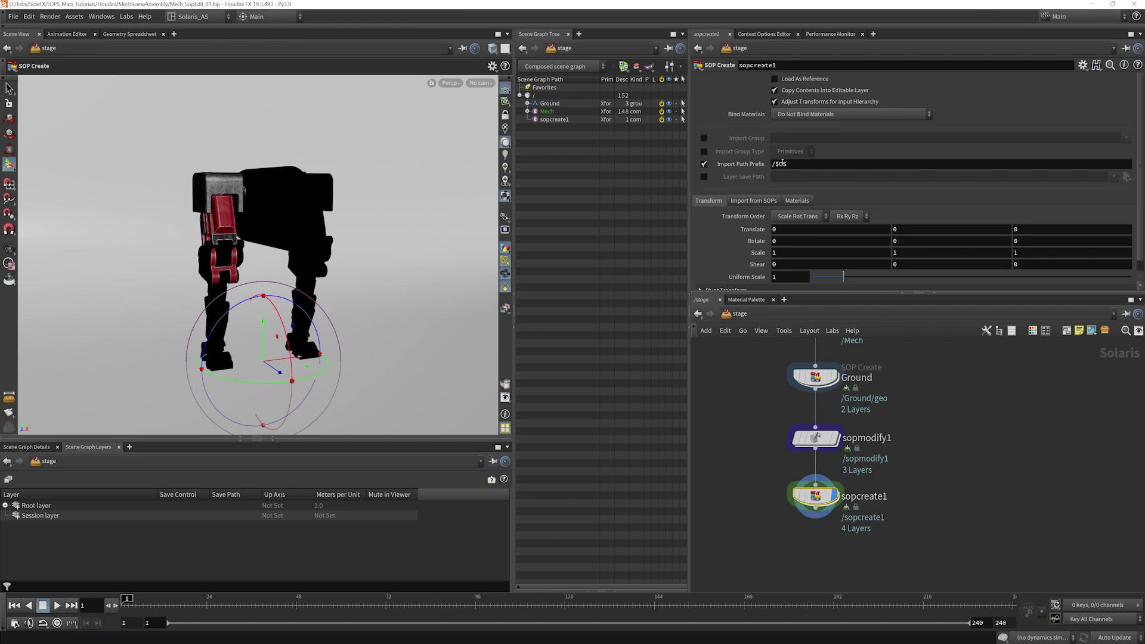
double_click(864, 496)
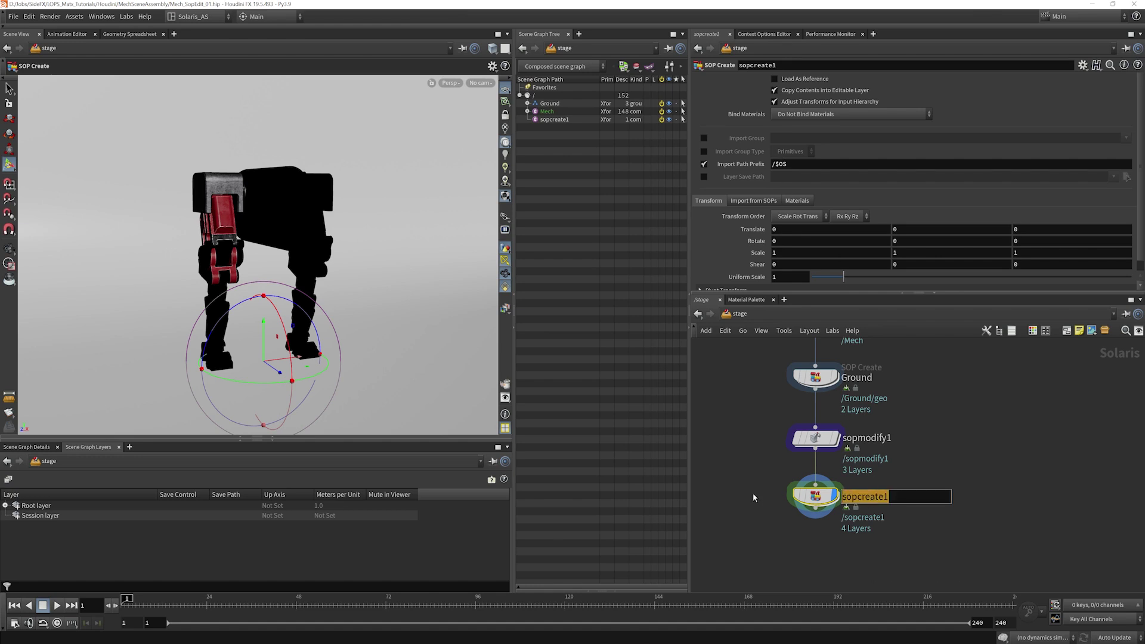
text(Cloth)
key(Return)
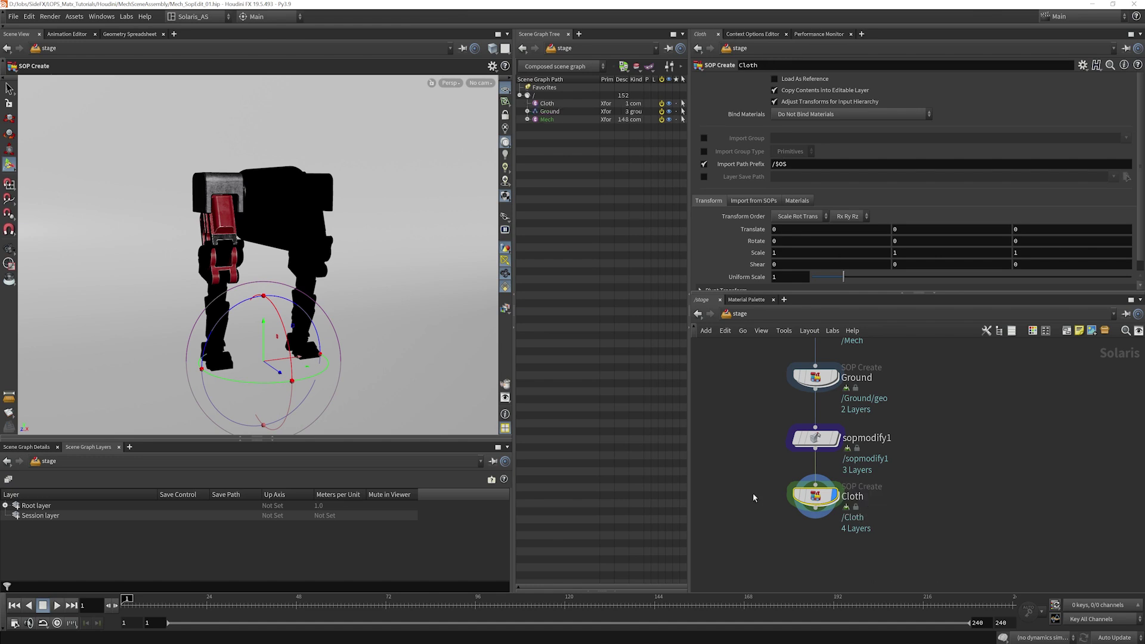
click(504, 132)
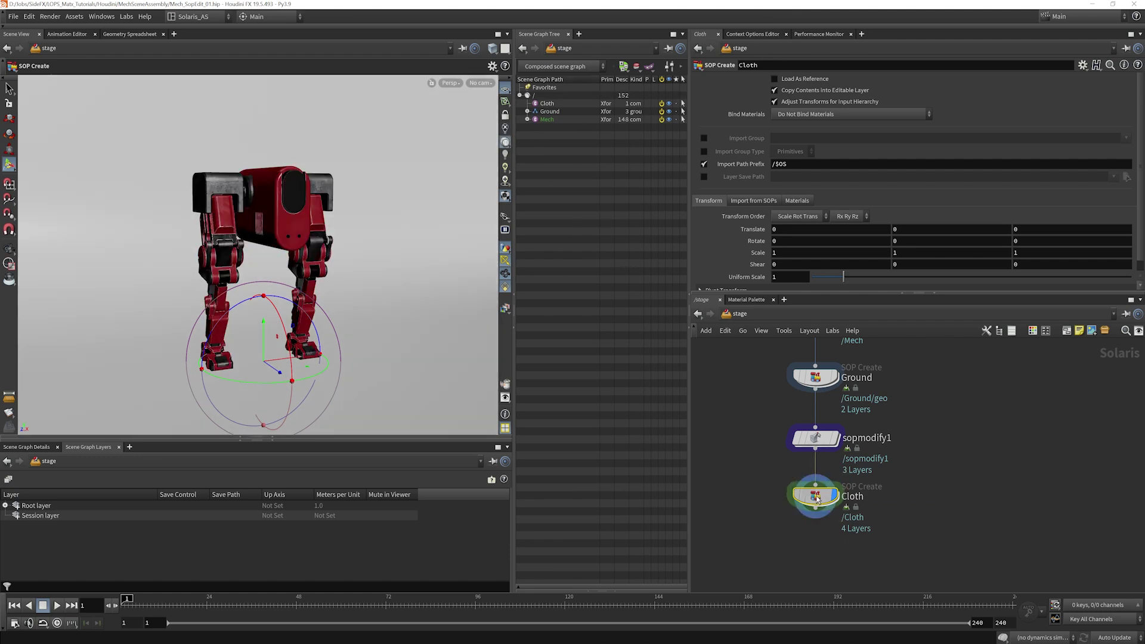
Enter the Cloth node's geometry network and add a Grid node
double_click(817, 498)
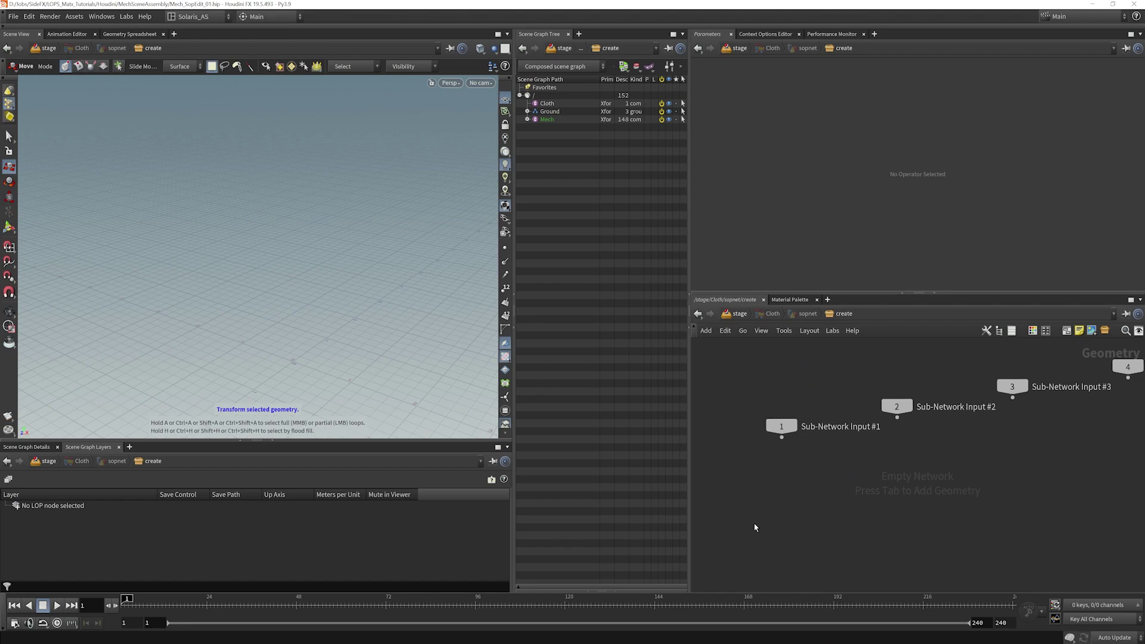
key(Tab)
mouse_move(756, 517)
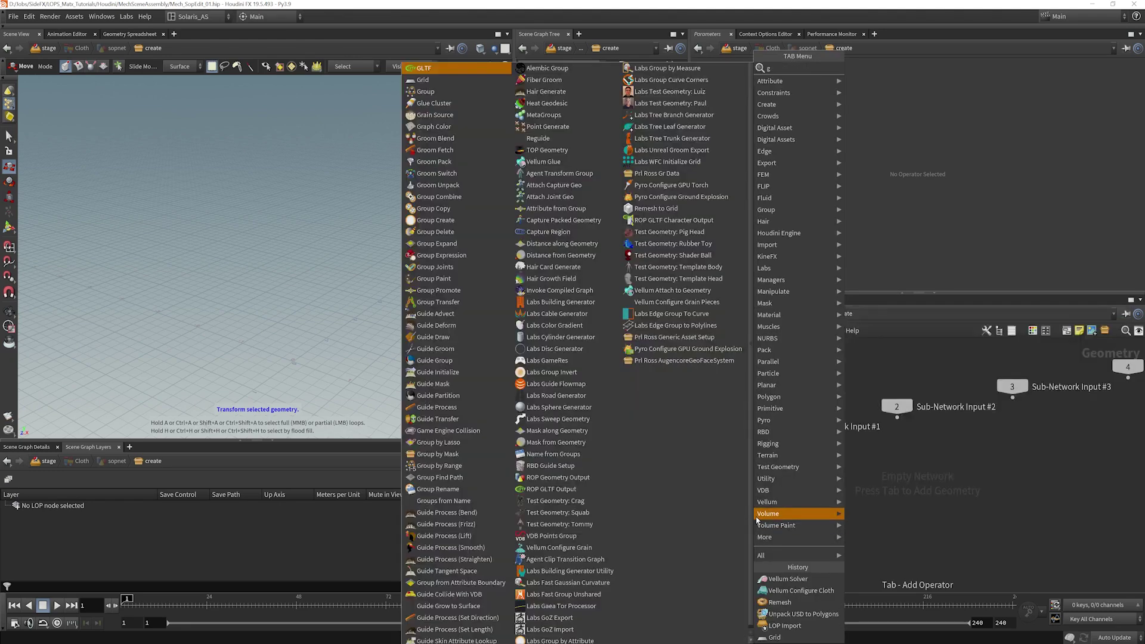
text(grid)
click(885, 70)
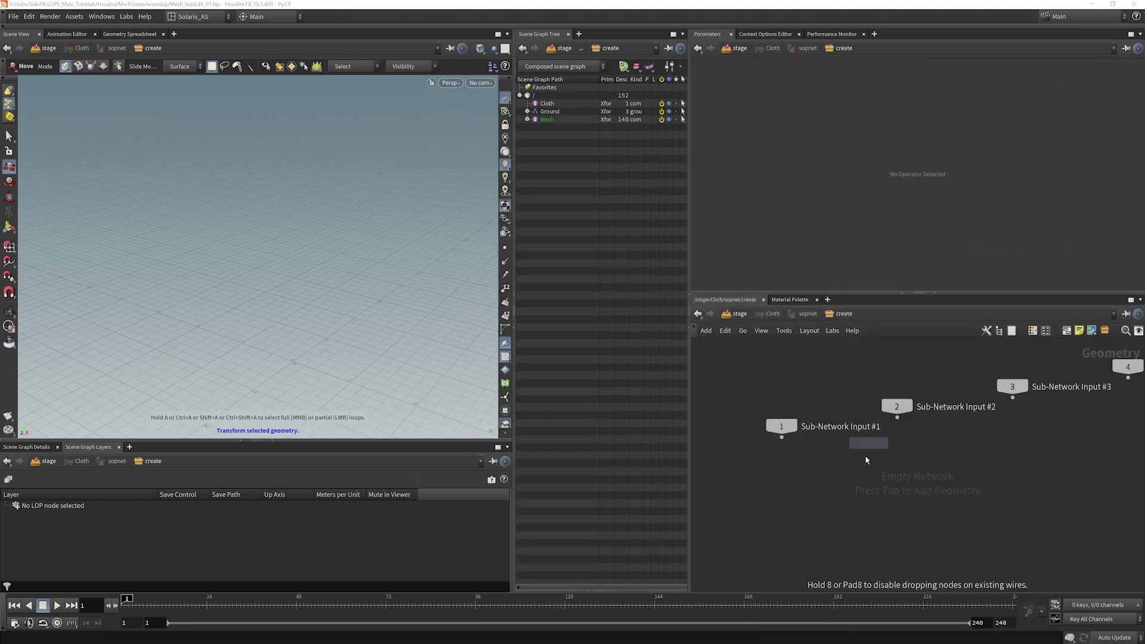
click(786, 485)
Set the grid's size to 5 by 5 with 2 rows and 2 columns, and tidy its place in the network
click(792, 121)
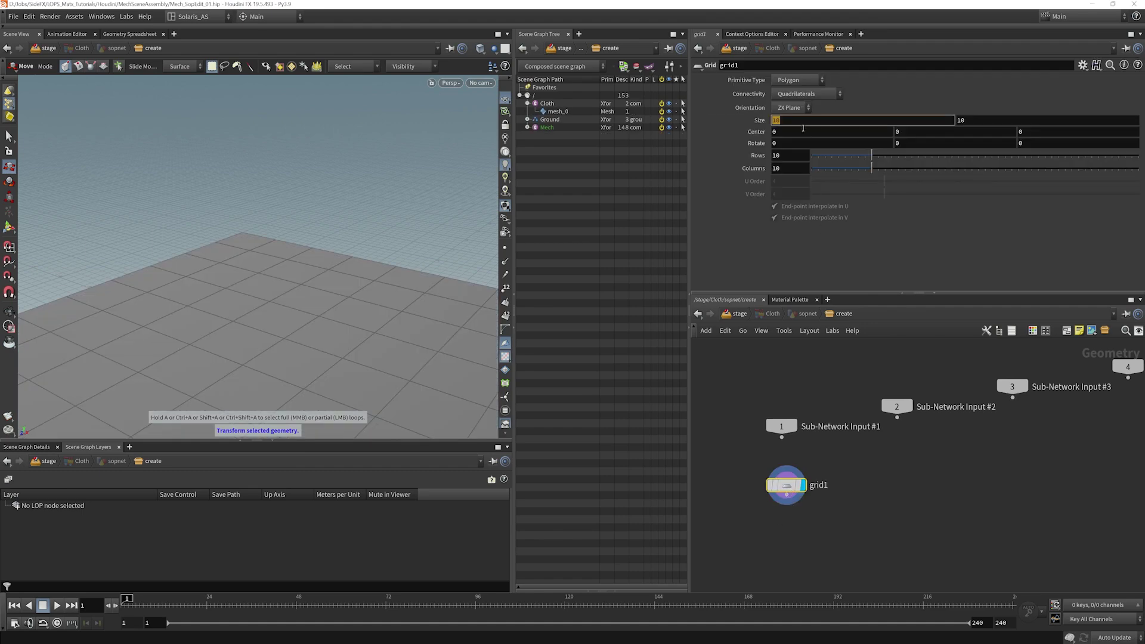
text(5)
key(Tab)
text(5)
click(792, 156)
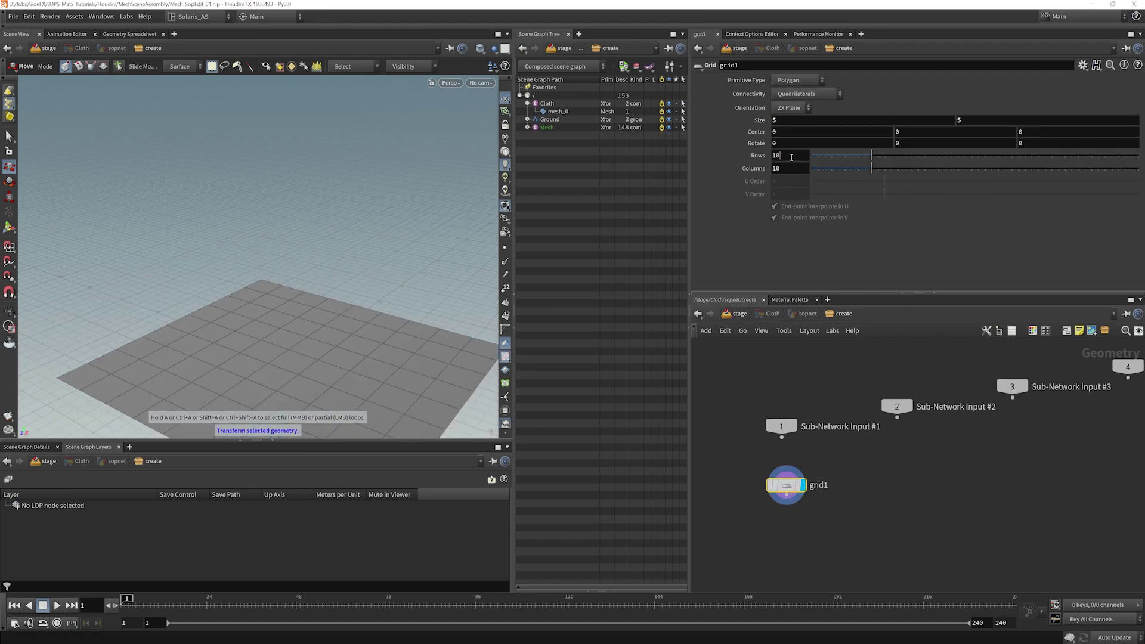
text(2)
key(Tab)
text(2)
key(Return)
middle_drag(869, 521, 867, 475)
drag(789, 442, 780, 444)
middle_drag(862, 451, 870, 442)
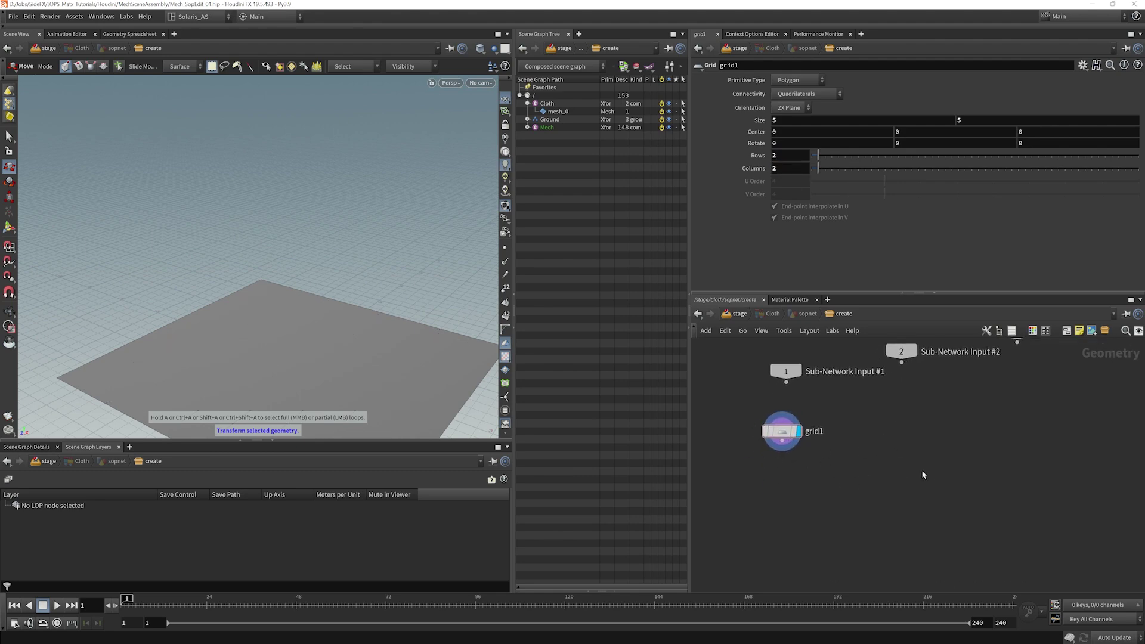
Add a LOP Import node beside grid1 and set its LOP path to the stage using a relative path
key(Tab)
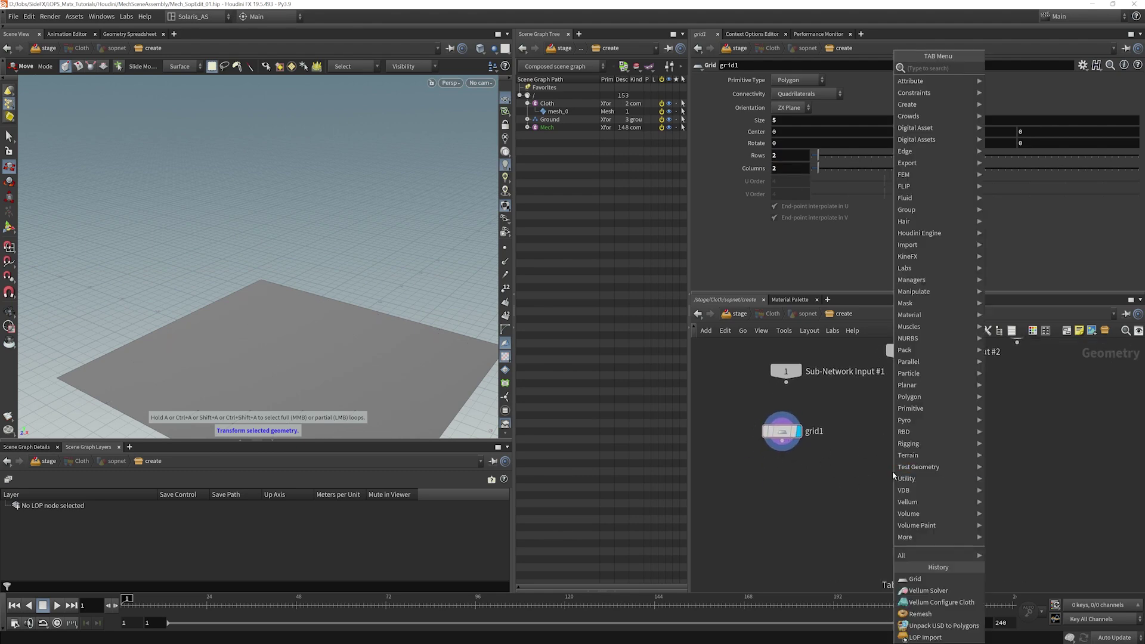
text(lopim)
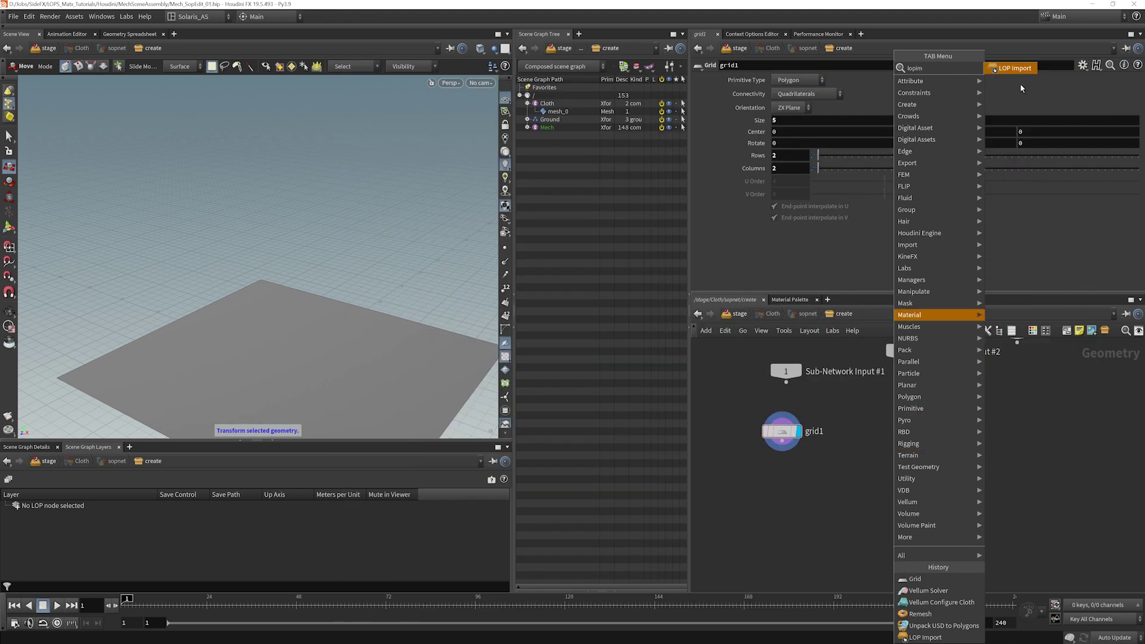
click(1014, 68)
click(917, 441)
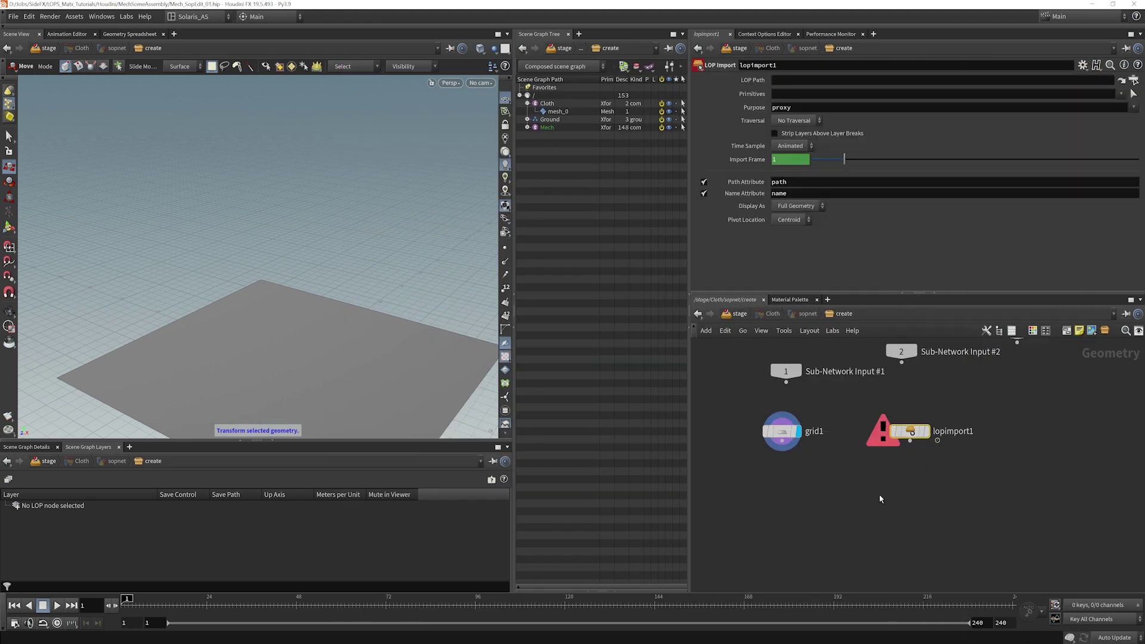
click(1121, 80)
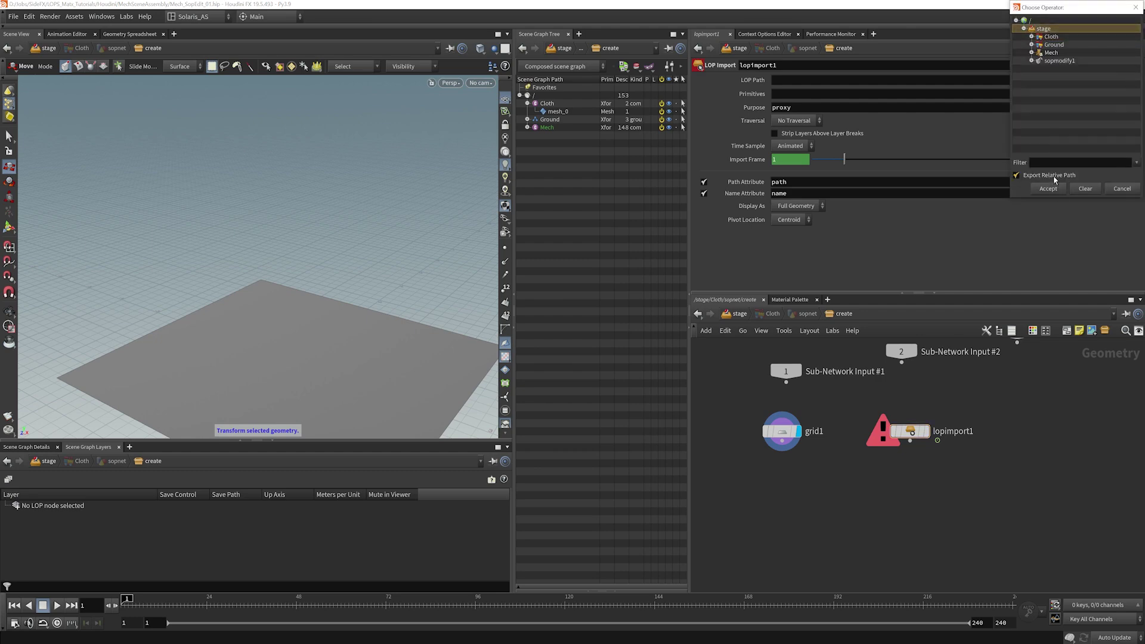
click(1047, 189)
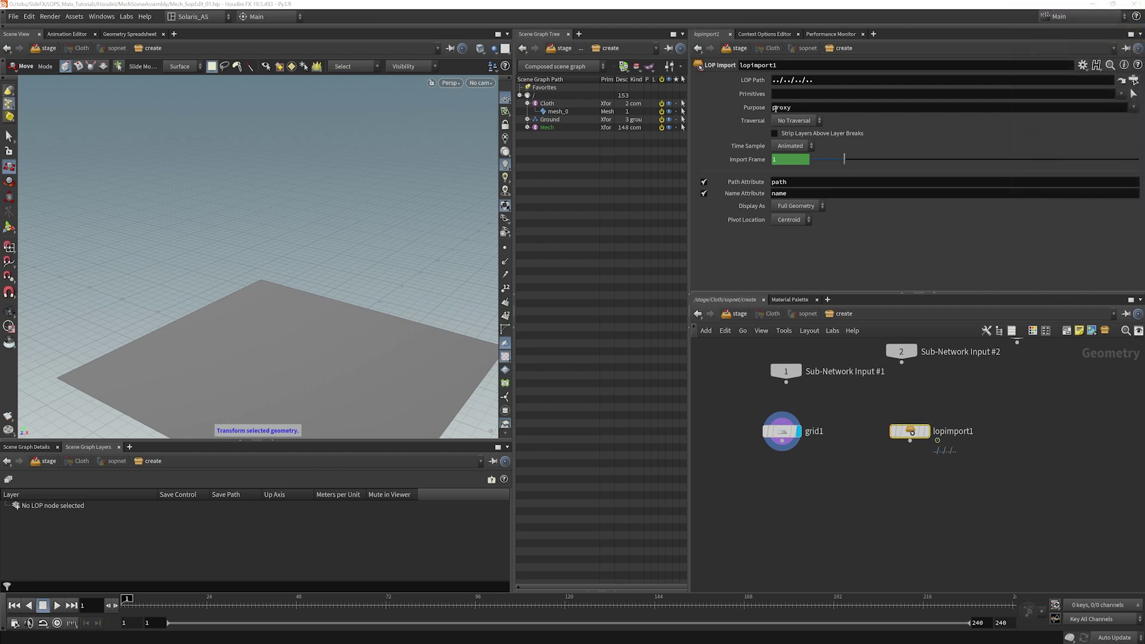
Set the LOP Import's primitives to /Ground/geo and /Mech/geo, and its time sample to Static
click(527, 121)
click(528, 143)
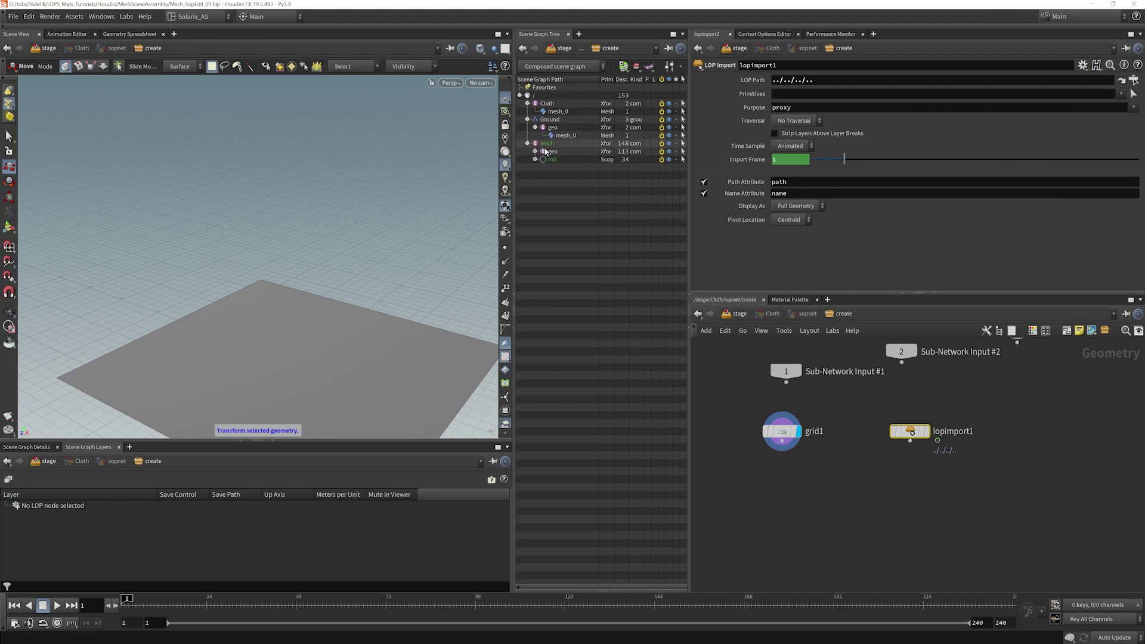
click(553, 128)
ctrl+click(572, 151)
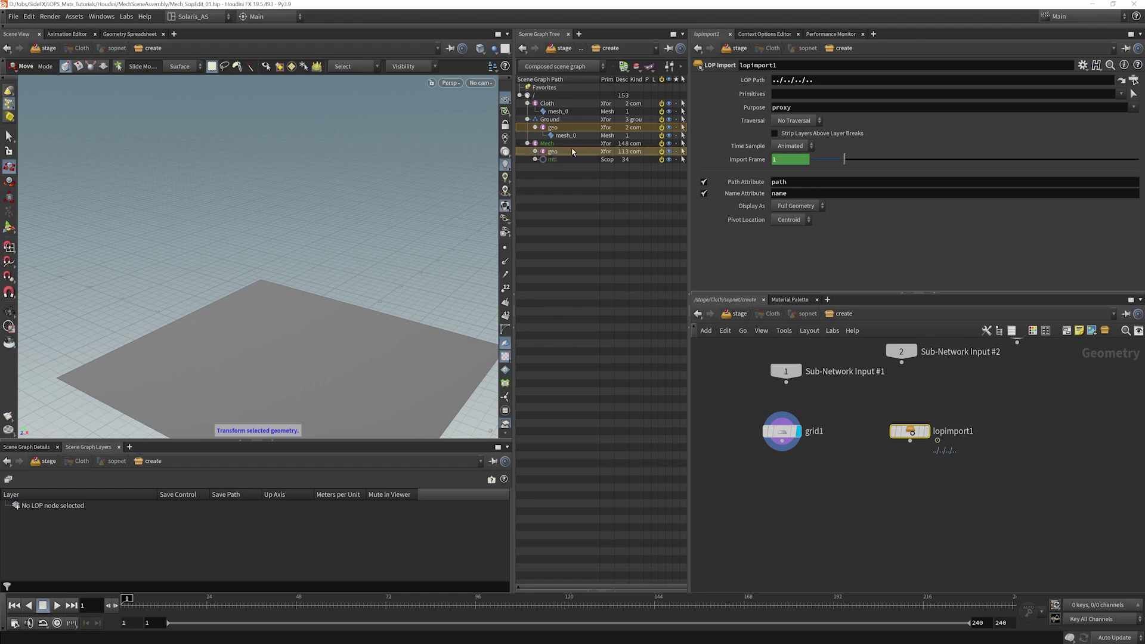
drag(584, 130, 807, 94)
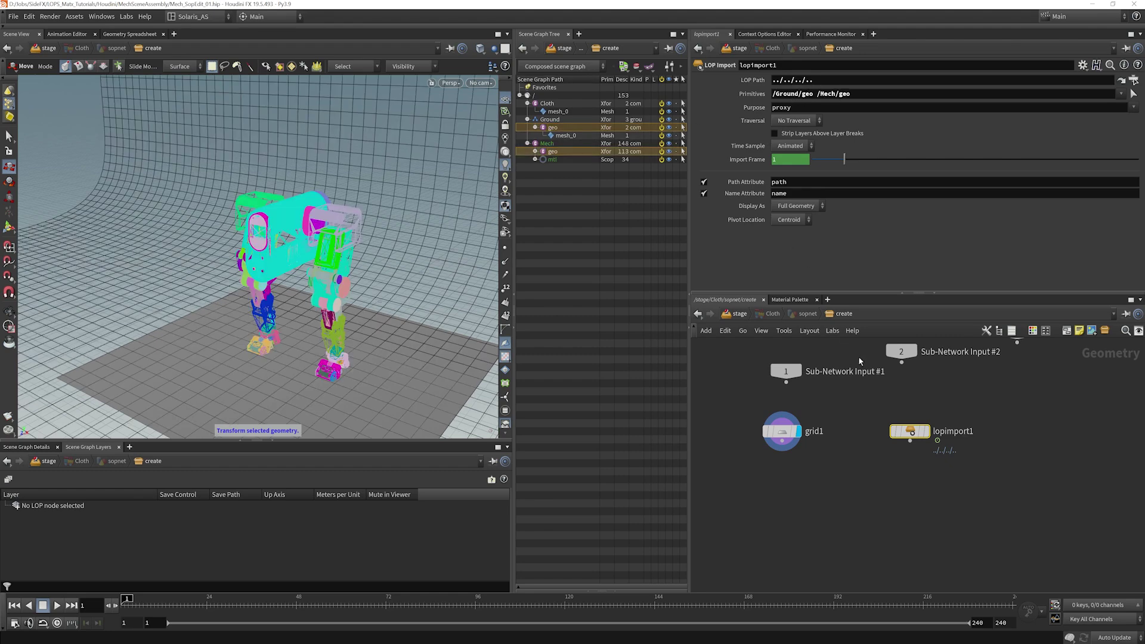
click(792, 146)
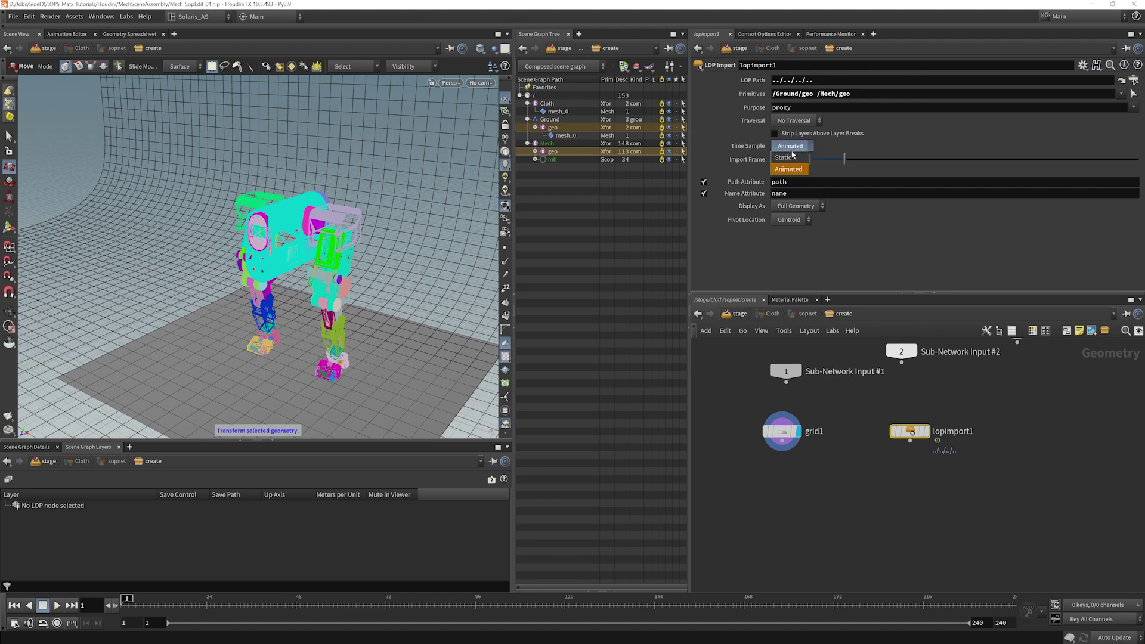
click(793, 157)
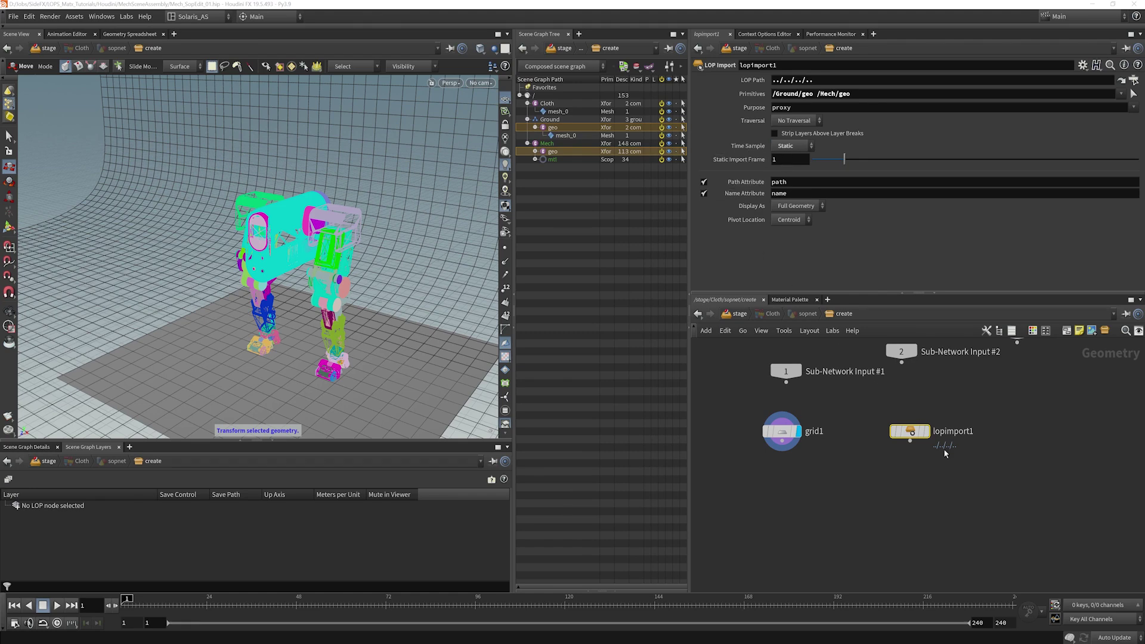
Display lopimport1 in the viewport and examine the imported mech and ground together with the node's geometry information
middle_drag(936, 477, 901, 456)
drag(900, 463, 859, 480)
scroll(862, 451, up, 2)
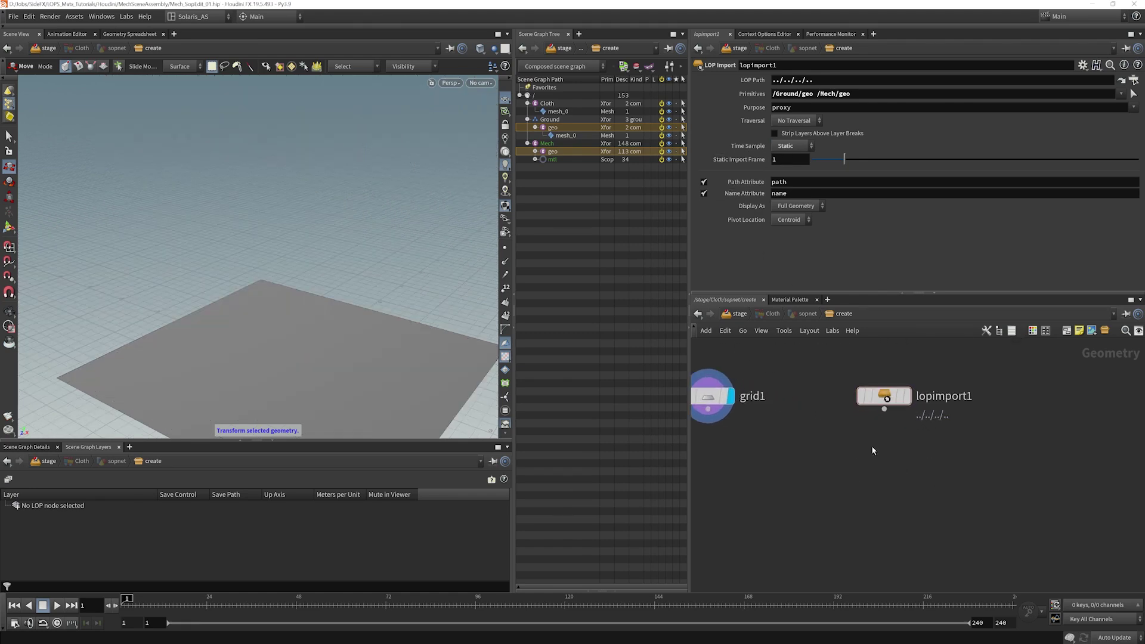
click(910, 398)
middle_click(890, 408)
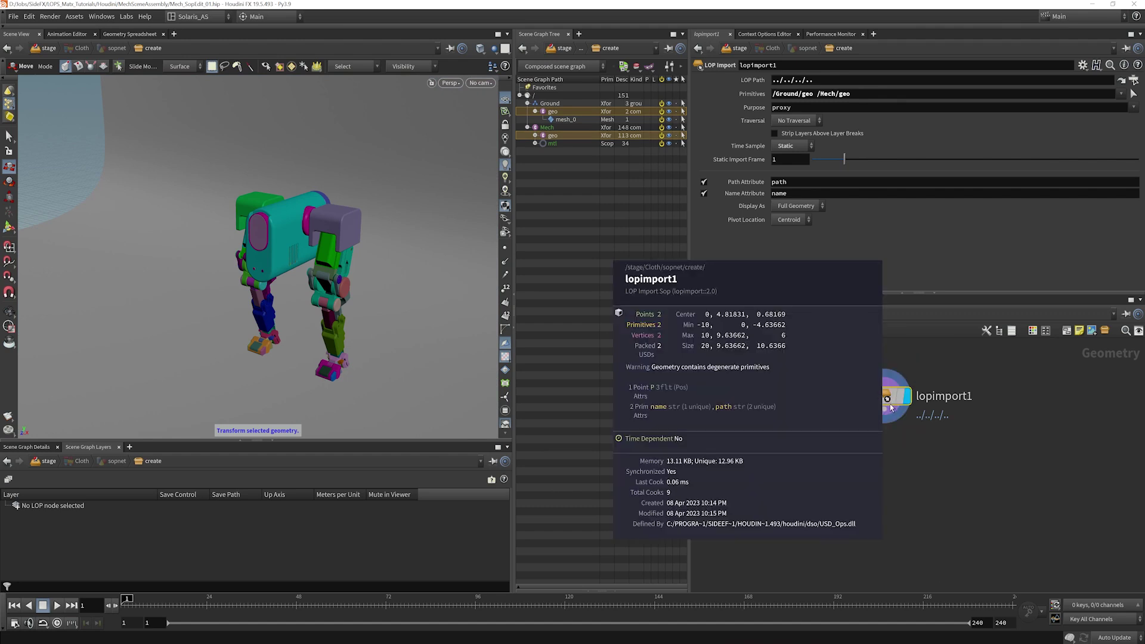
middle_drag(892, 452, 933, 438)
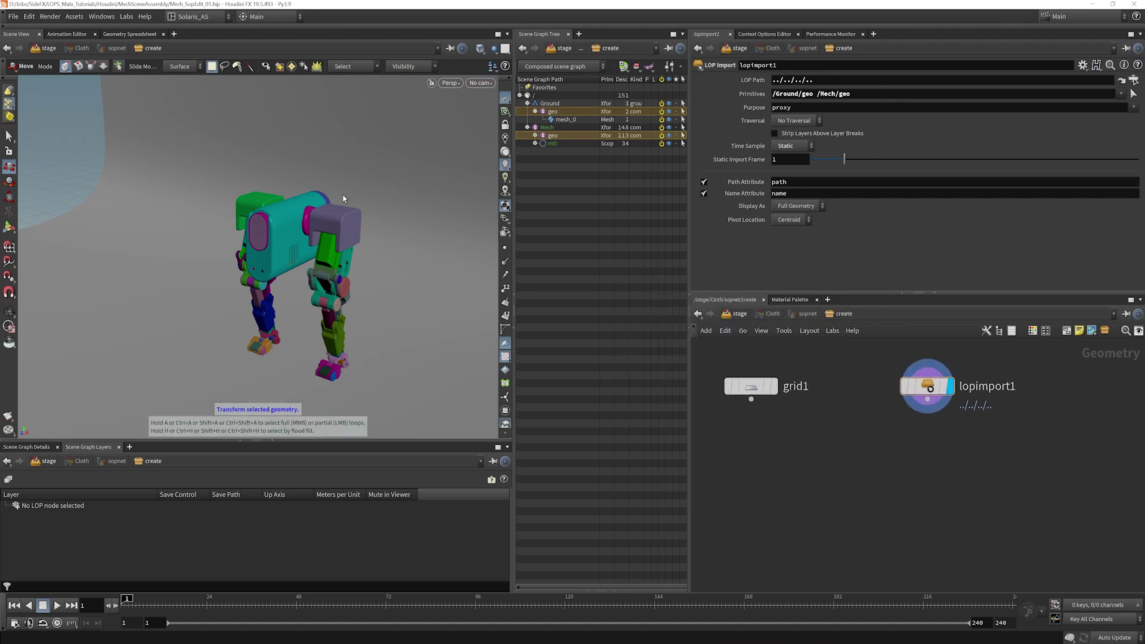
alt+drag(342, 266, 370, 250)
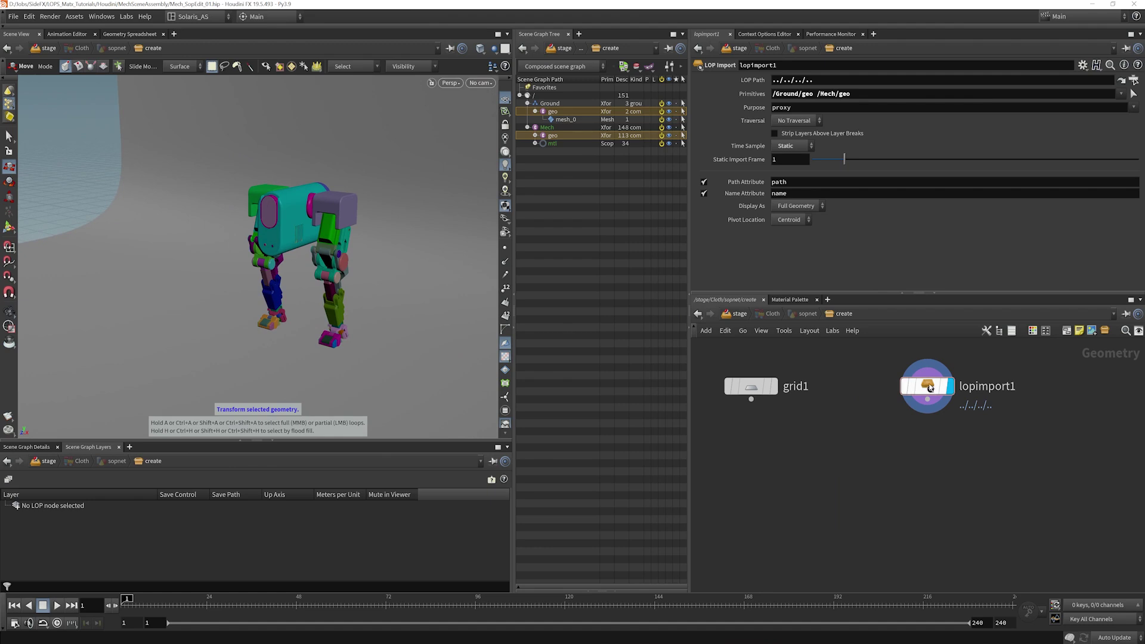
middle_click(929, 388)
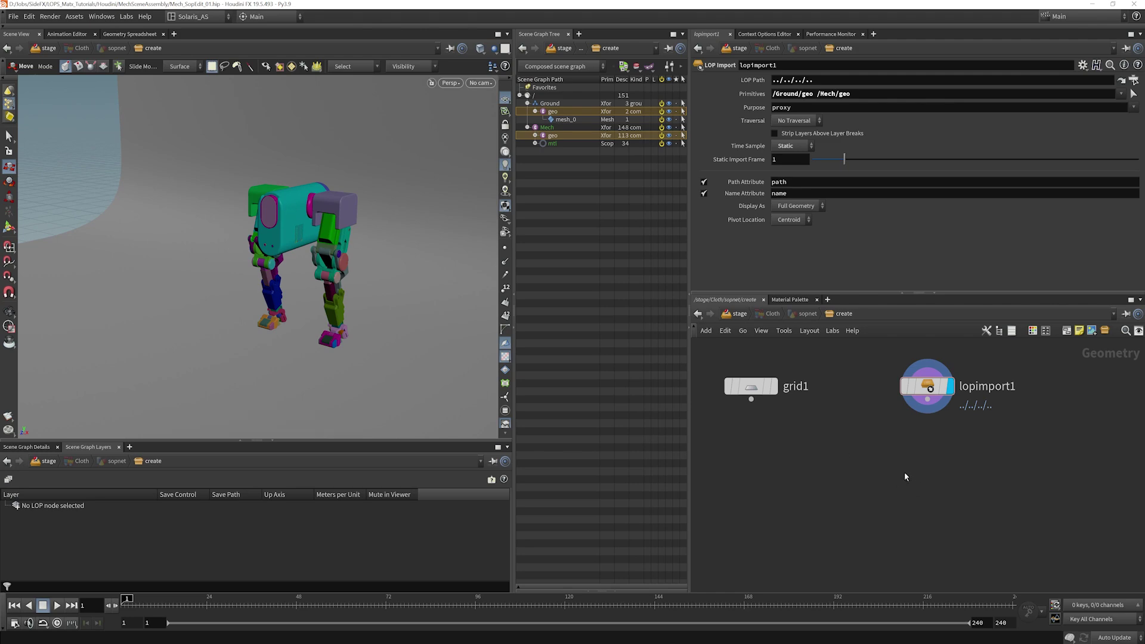
Add an Unpack USD to Polygons node connected below lopimport1
key(Tab)
text(unpac)
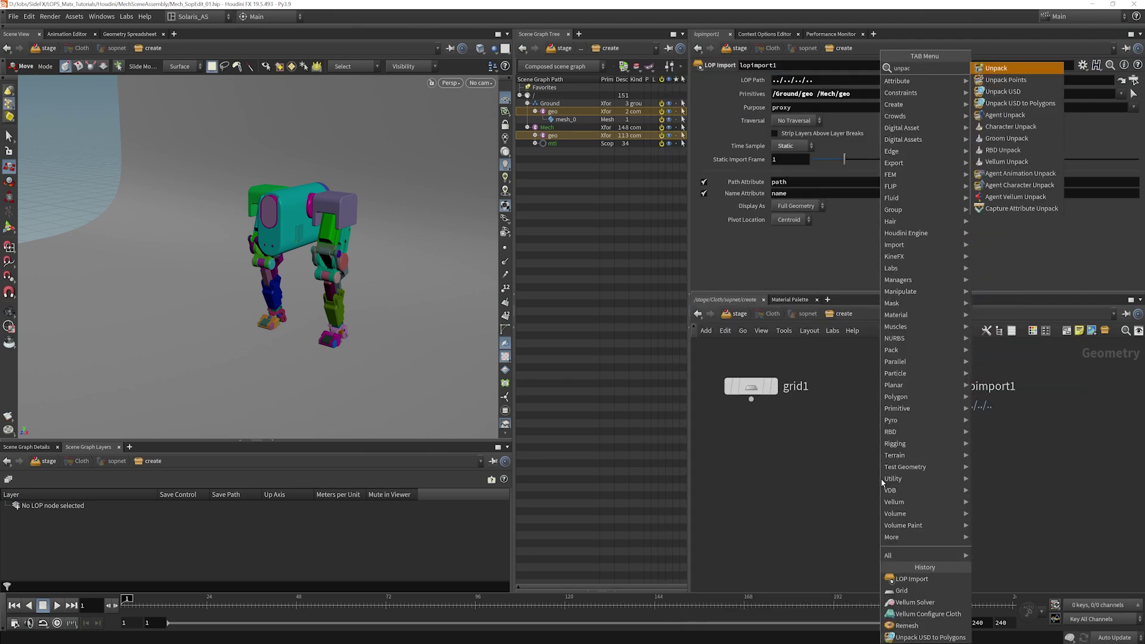
click(1015, 104)
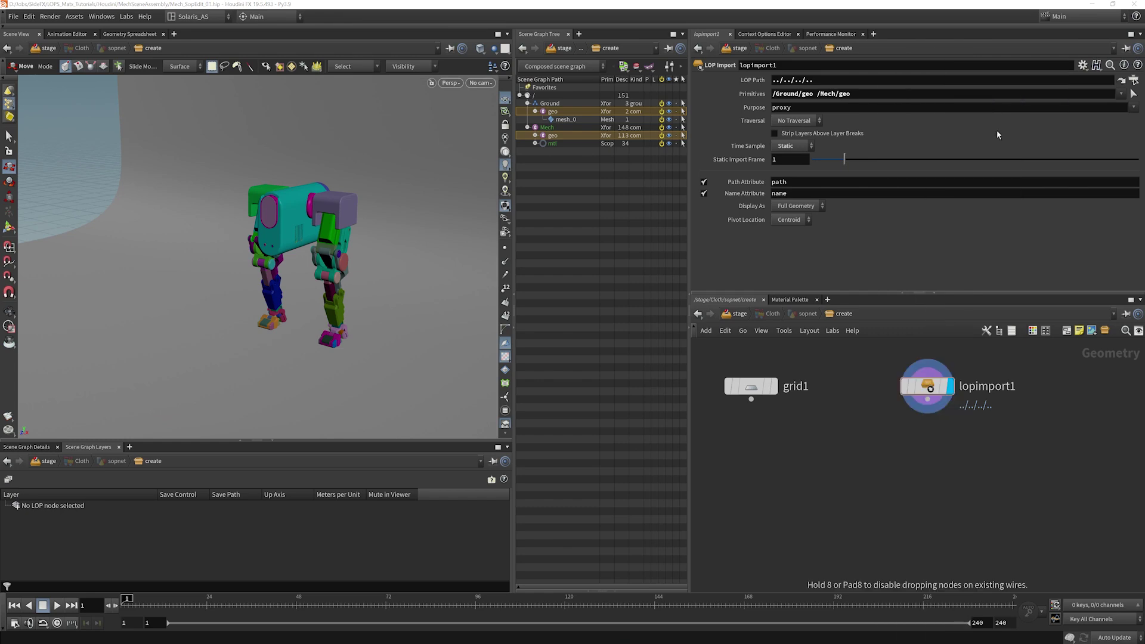
click(939, 447)
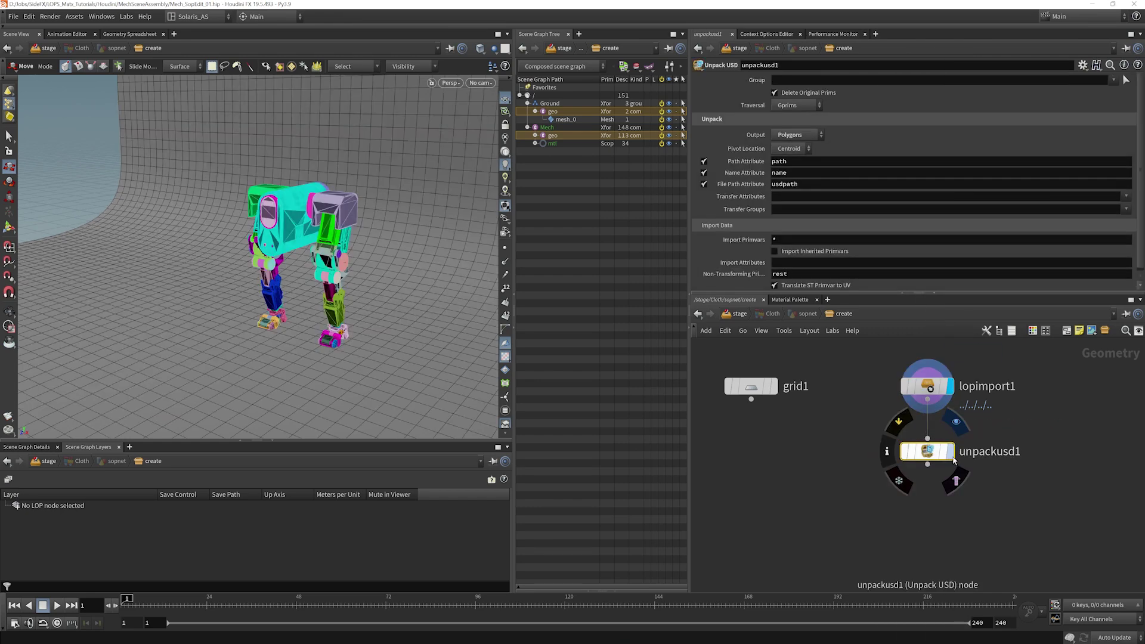
Display unpackusd1 in the viewport and examine its geometry information
middle_click(935, 457)
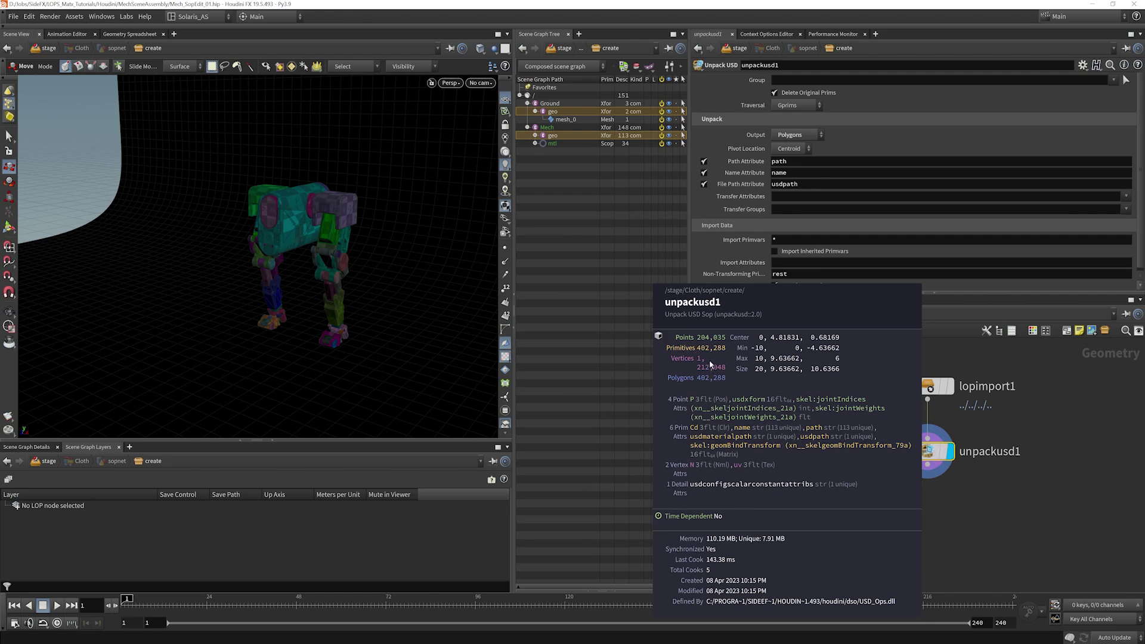
middle_drag(865, 491, 847, 465)
scroll(865, 468, down, 1)
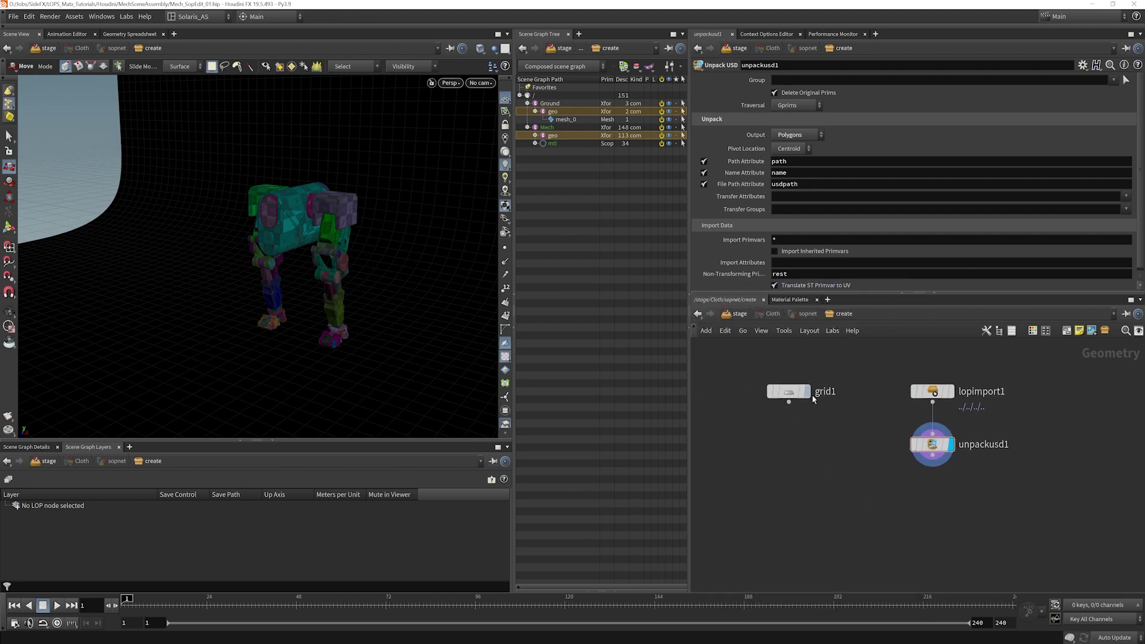
Display grid1 with unpackusd1 templated for reference, and set the grid's Center Y to 3 so it sits above the mech
click(807, 395)
click(953, 484)
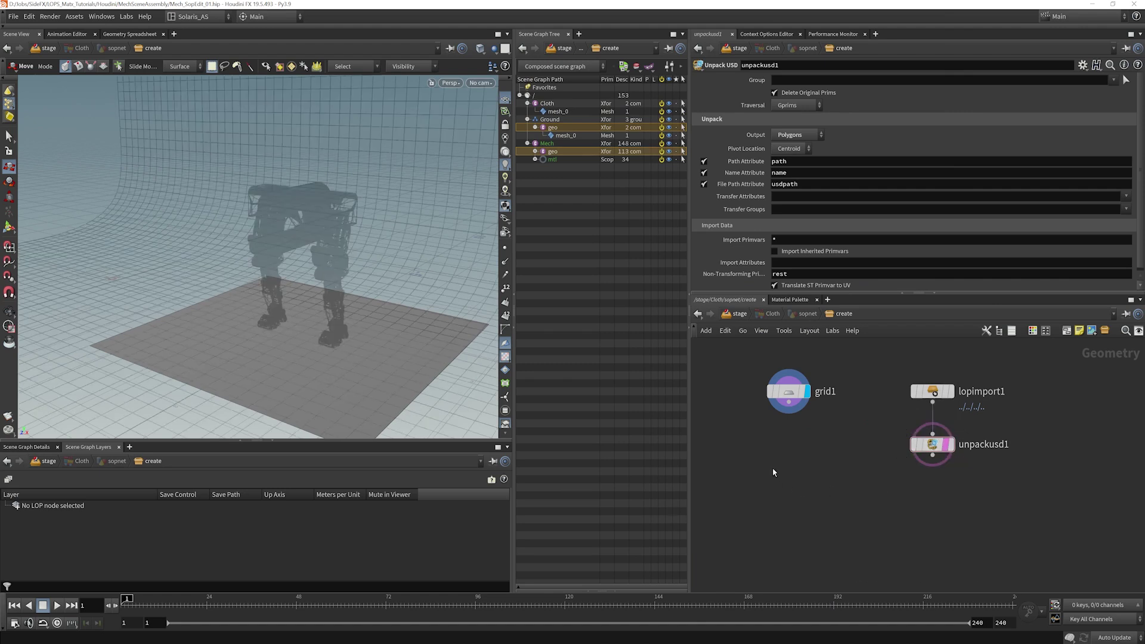
click(787, 392)
middle_drag(906, 136, 1028, 89)
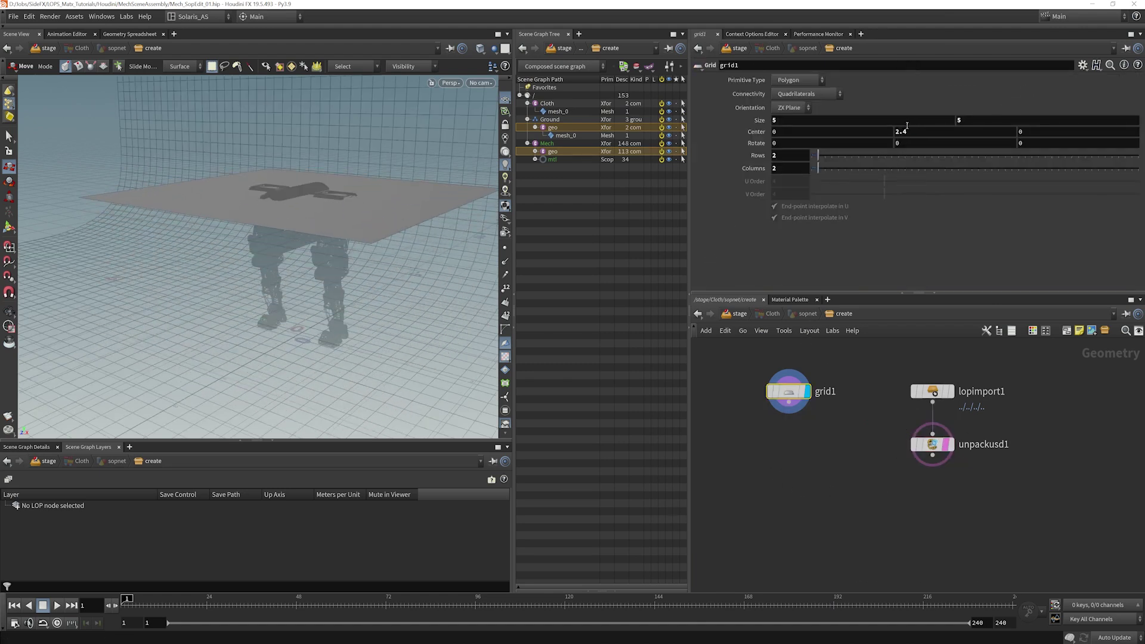
click(907, 126)
click(853, 492)
Add a Remesh node connected below grid1 and display its result
middle_drag(806, 449, 815, 467)
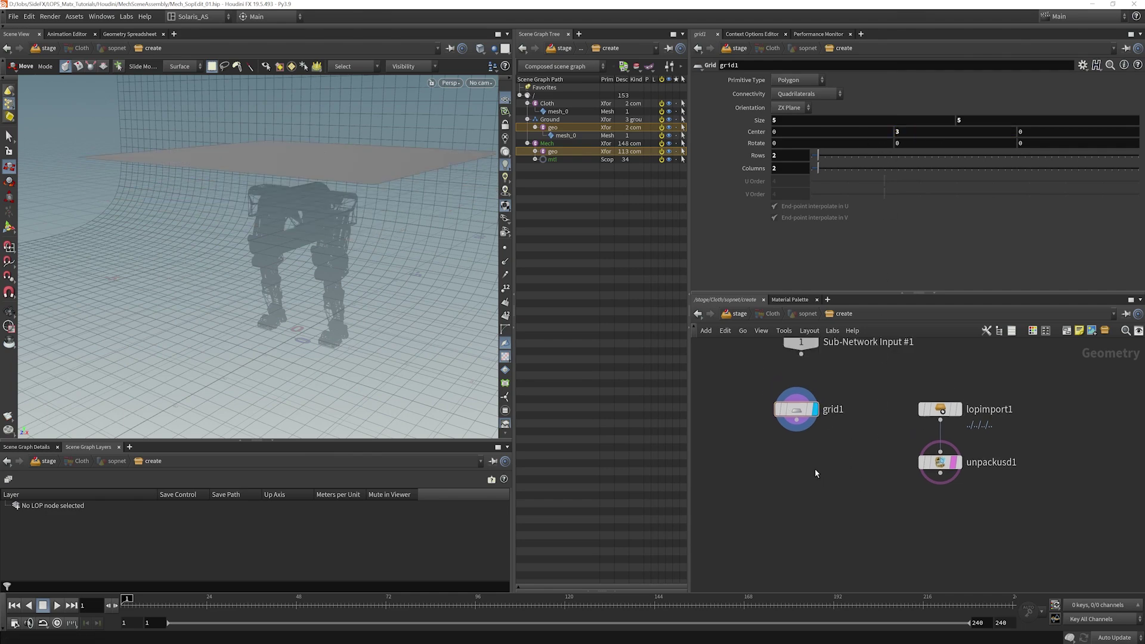
mouse_move(325, 242)
alt+mouse_down()
mouse_move(356, 239)
mouse_move(296, 261)
mouse_move(322, 262)
alt+mouse_up()
key(Tab)
text(remes)
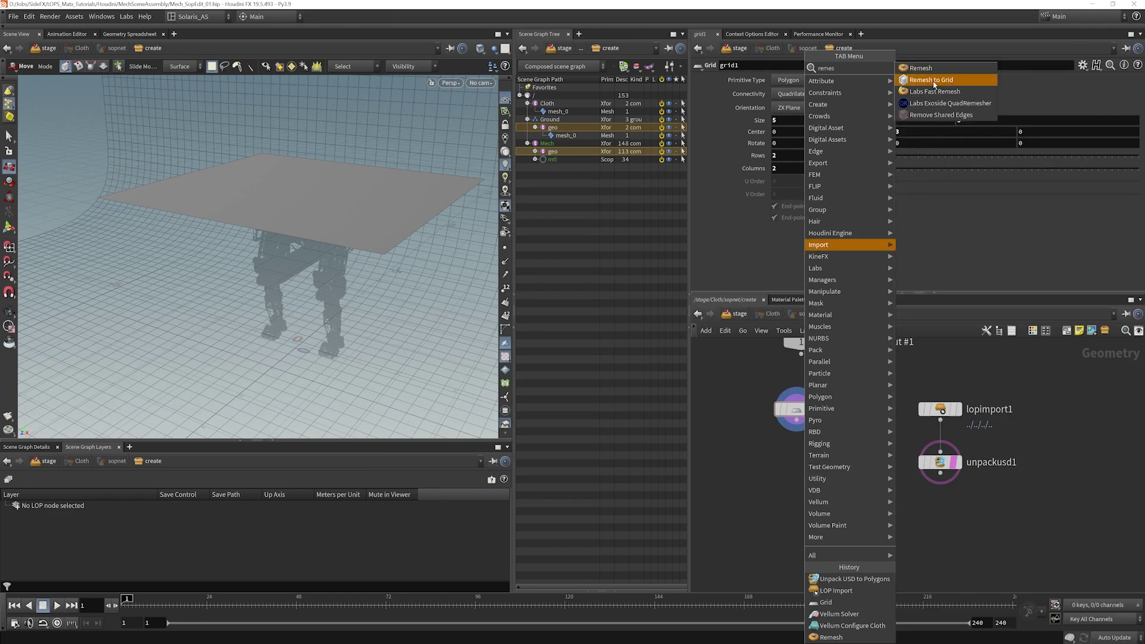
click(934, 80)
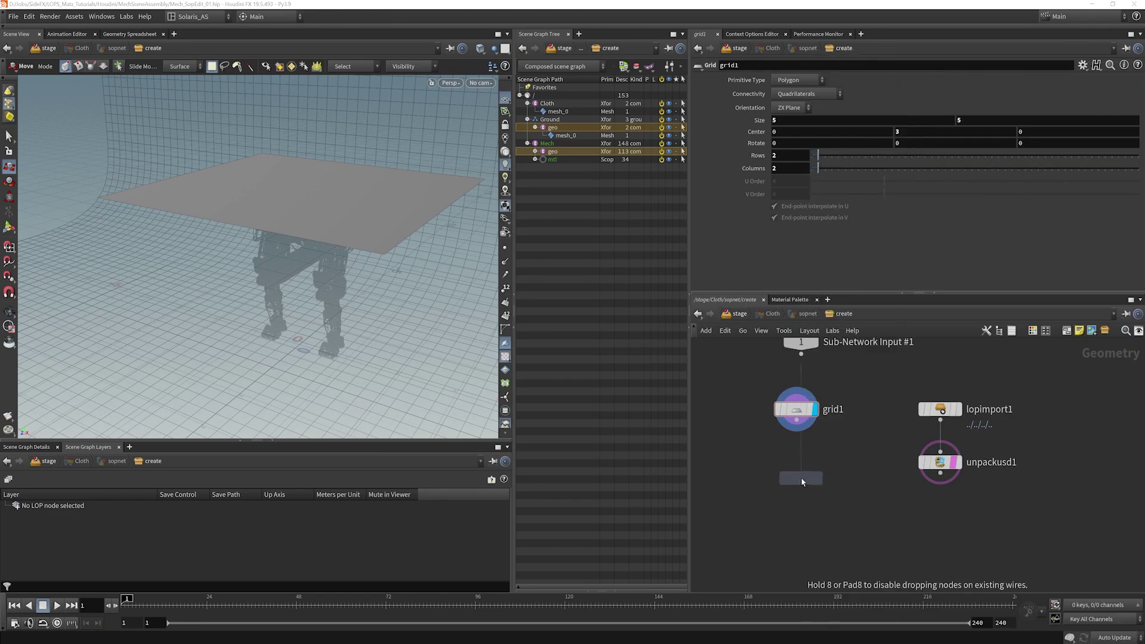
click(800, 477)
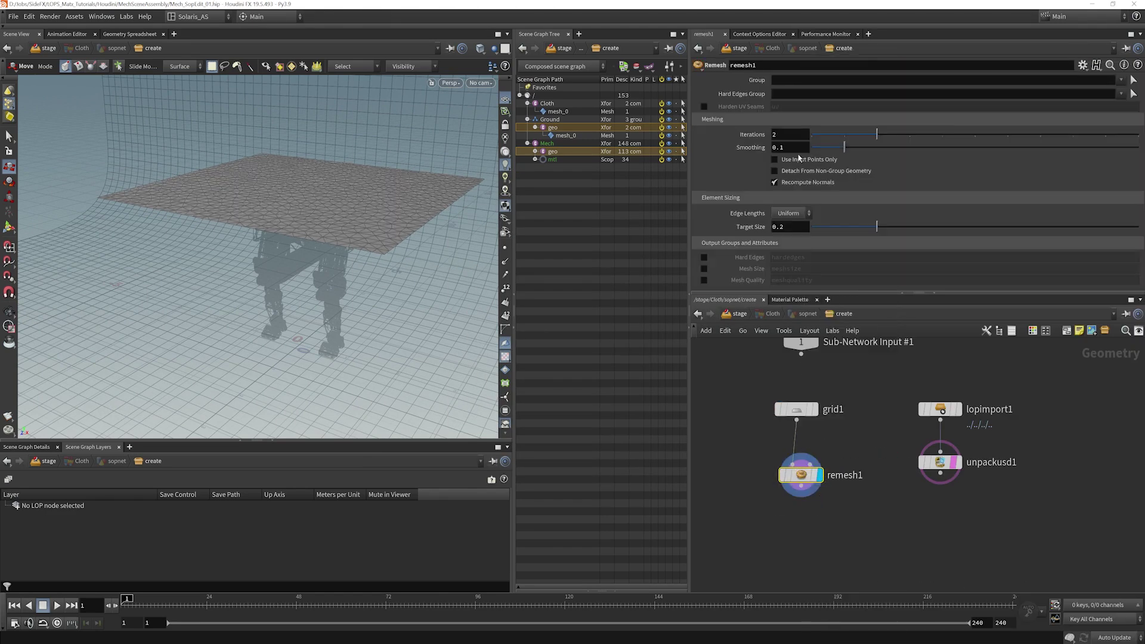
Set the Target Size of remesh1 to 0.04 for a denser cloth mesh
double_click(781, 227)
text(0)
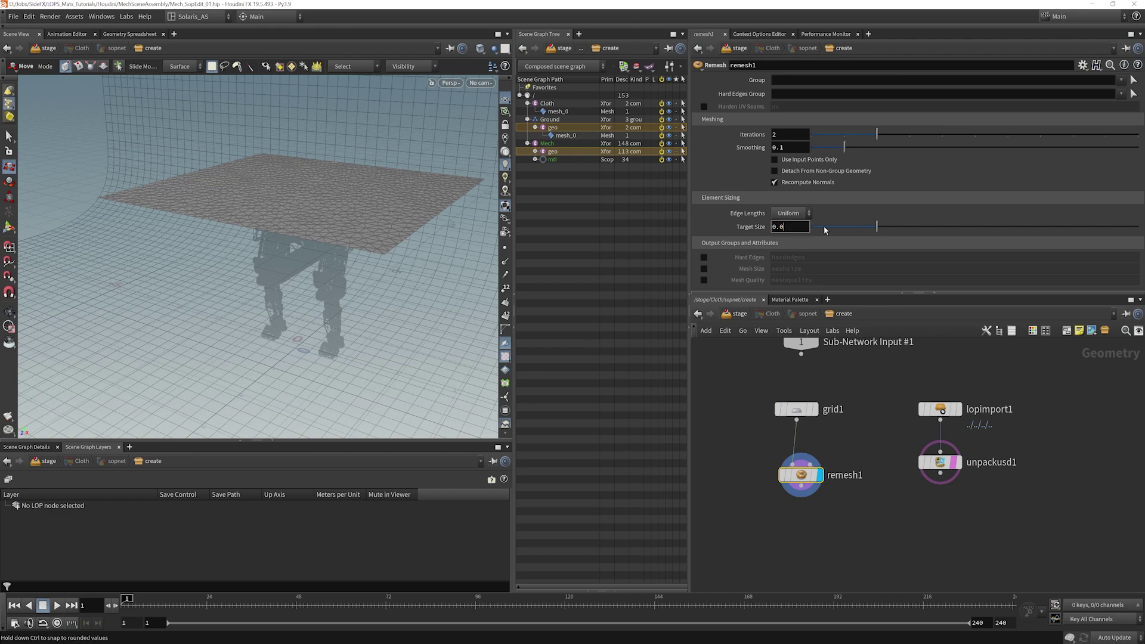
text(4)
key(Return)
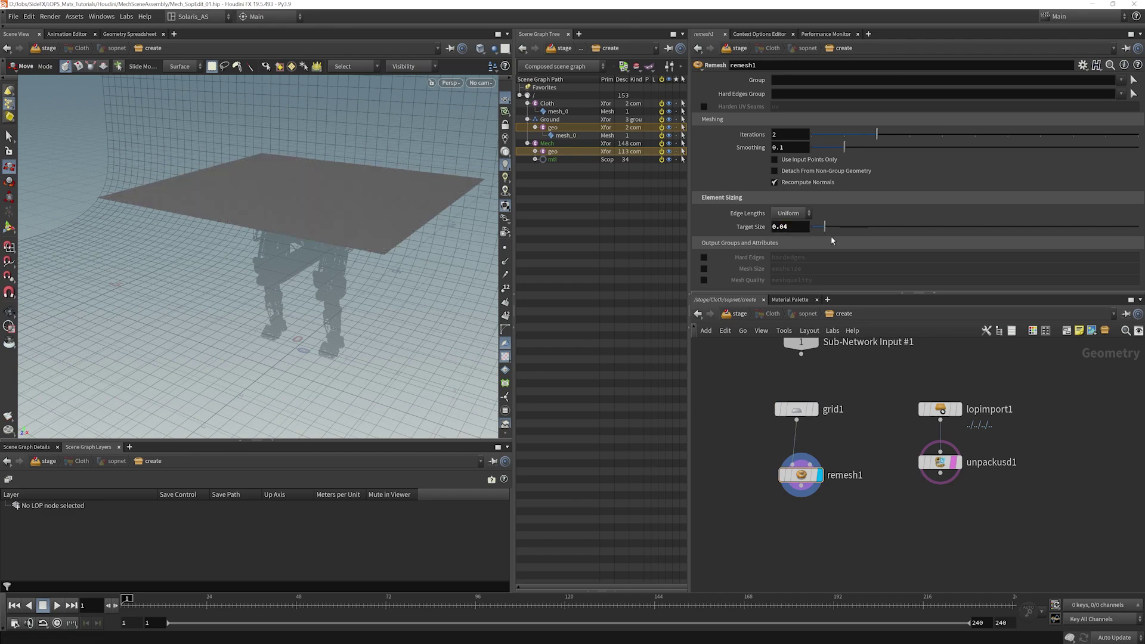
Add a Vellum Configure Cloth node below remesh1, display it, and set its Mass to Calculate Uniform
middle_drag(772, 501, 755, 481)
drag(774, 455, 769, 443)
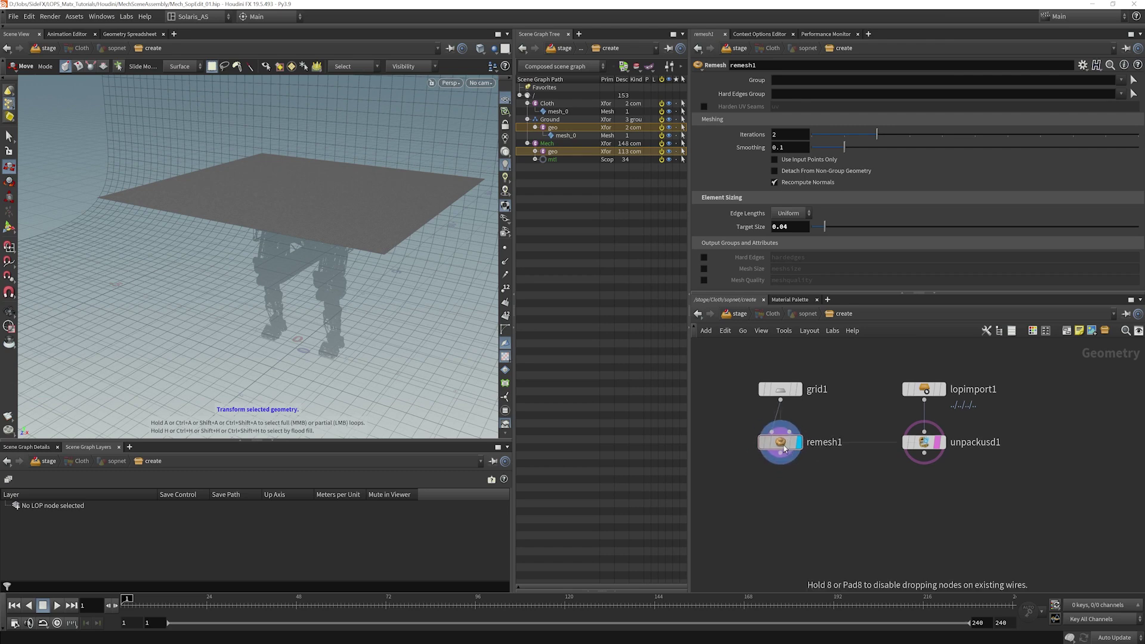
key(Tab)
text(vellu)
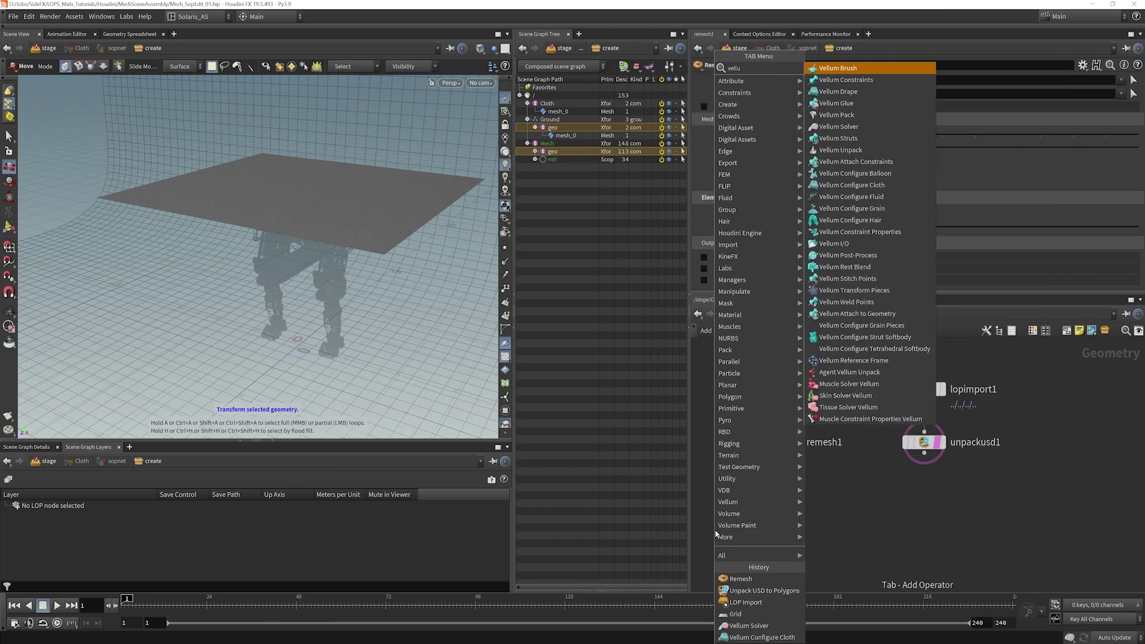
text(mclo)
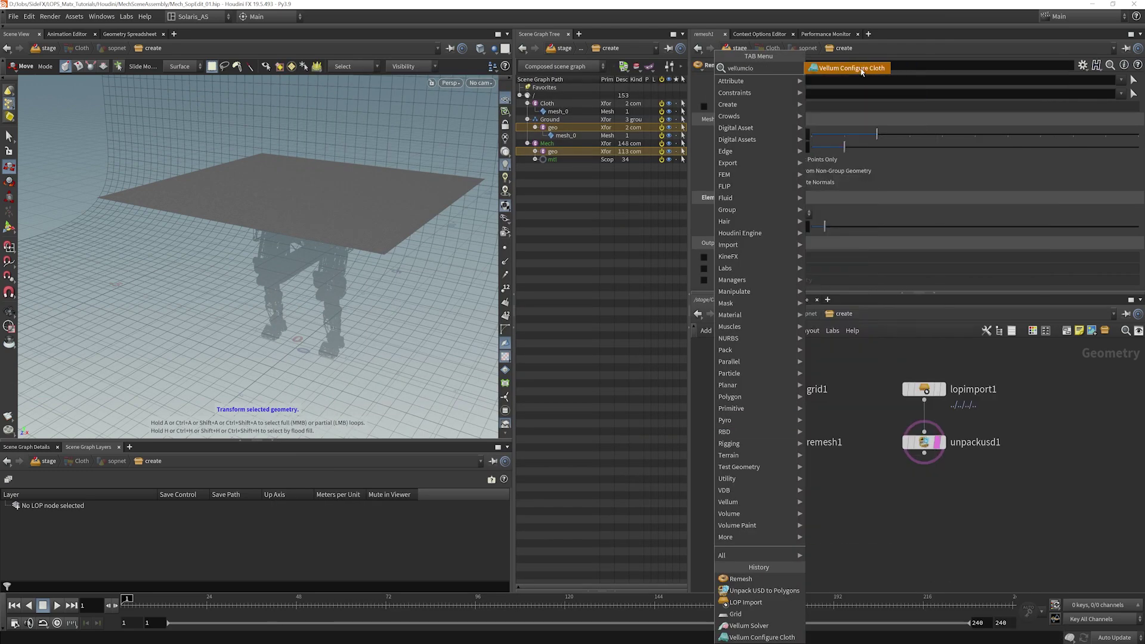
click(861, 70)
click(806, 515)
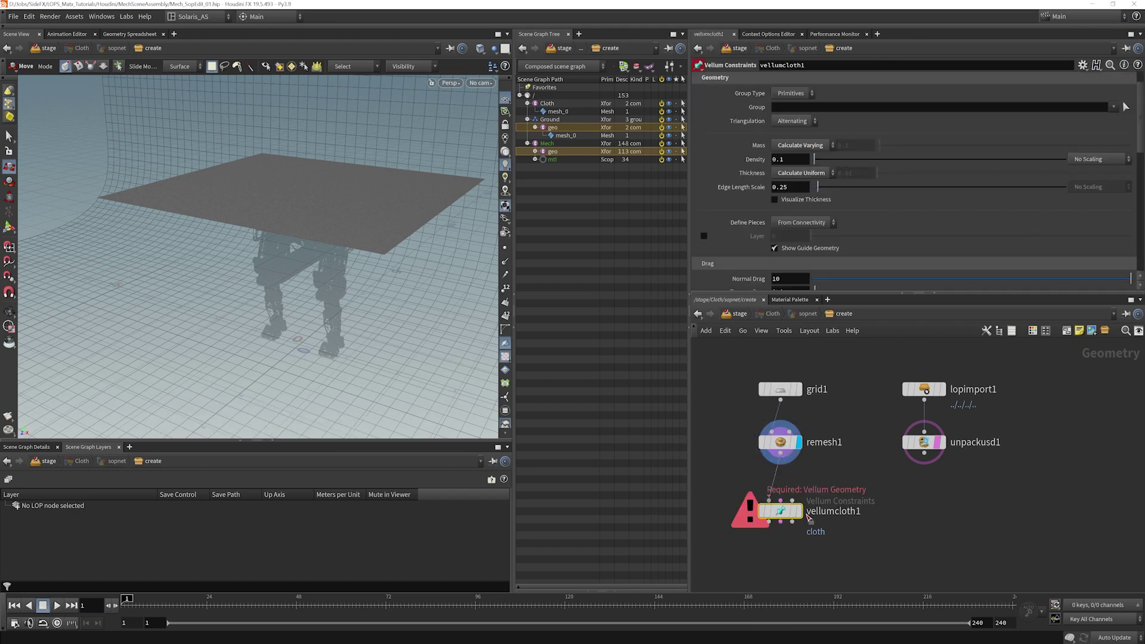
click(793, 147)
click(793, 150)
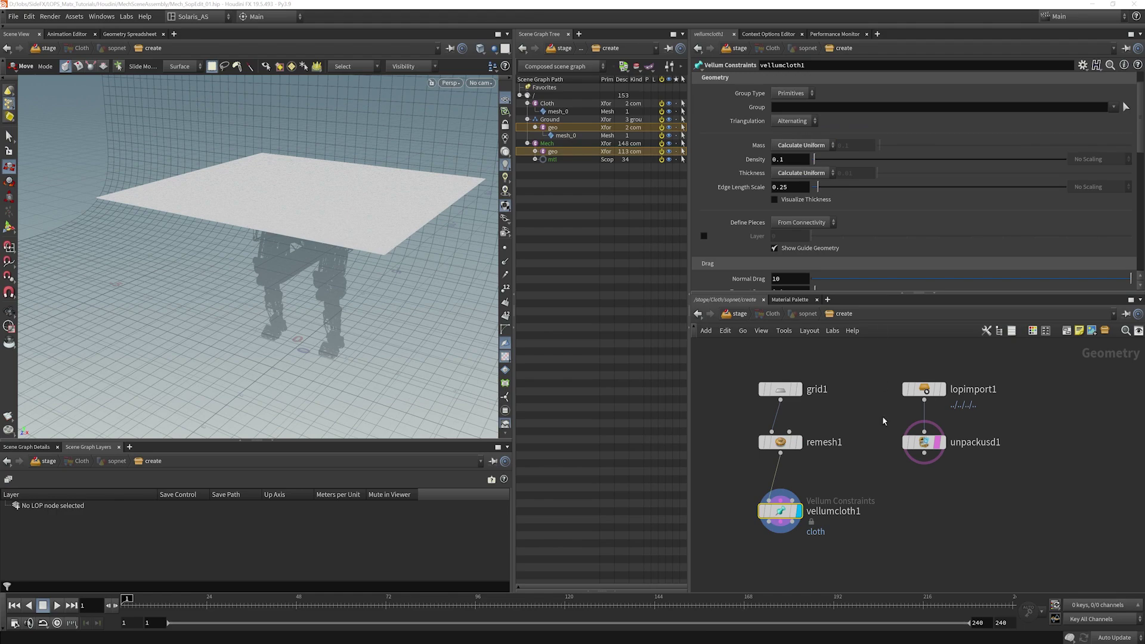
Add a Vellum Solver node below vellumcloth1
middle_drag(882, 416, 896, 380)
drag(790, 476, 791, 462)
middle_drag(777, 531, 774, 517)
key(Tab)
text(ve)
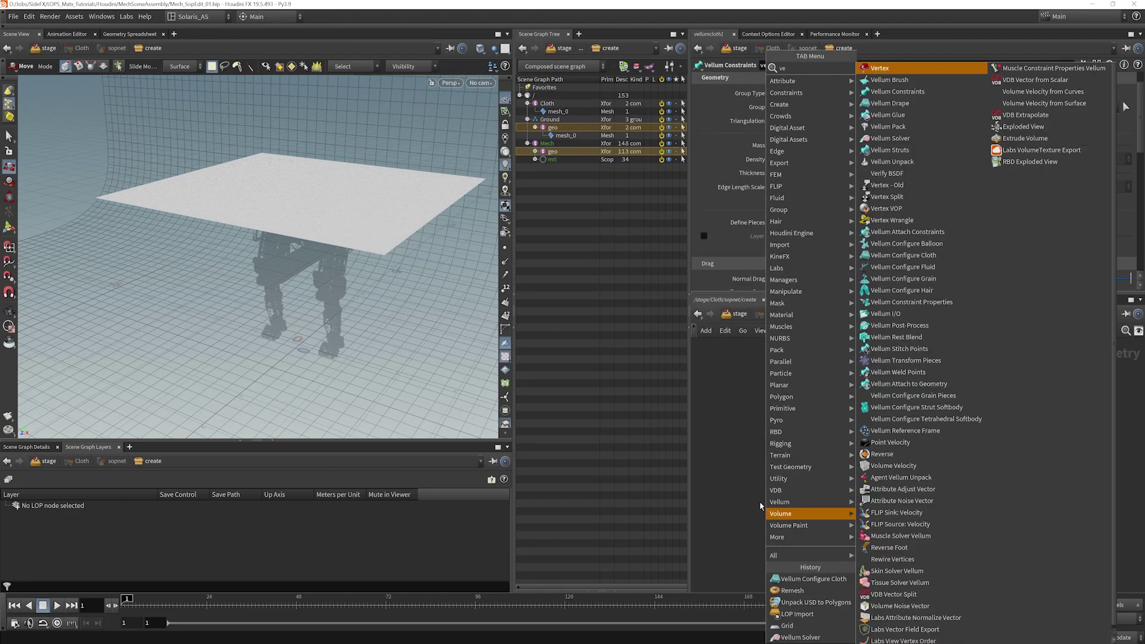
text(llum sol)
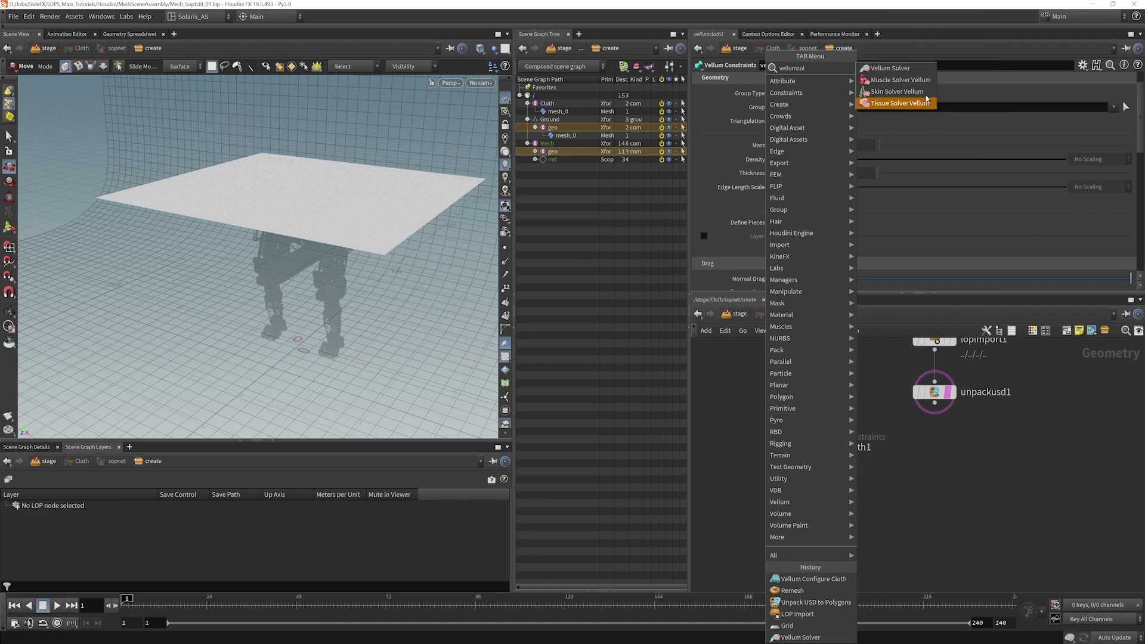
click(909, 69)
click(865, 528)
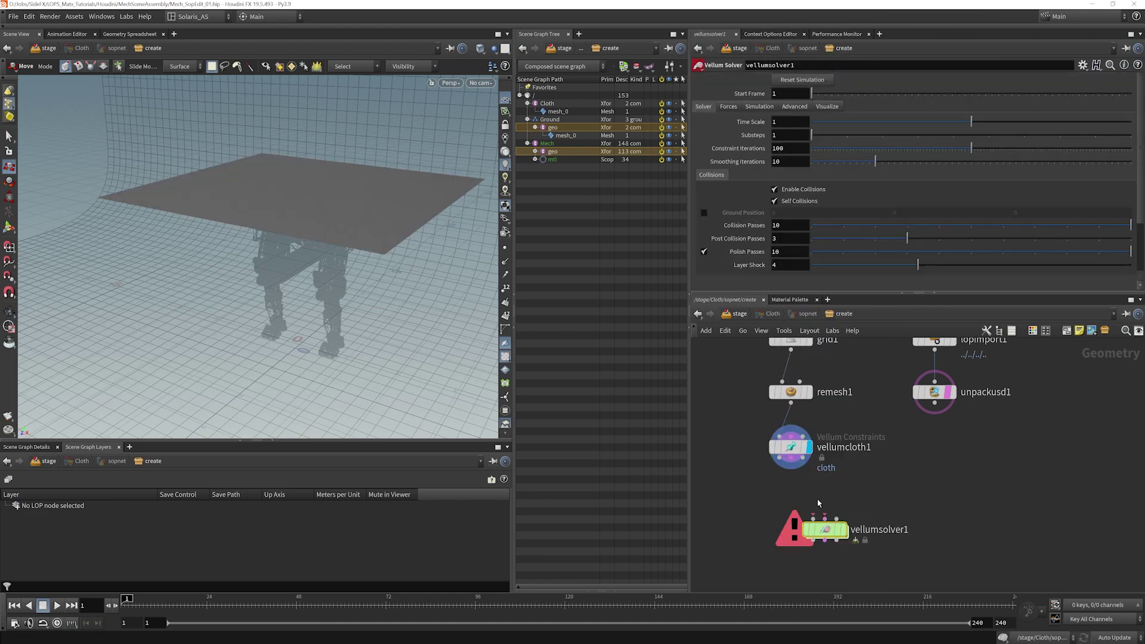
Wire vellumcloth1's geometry and constraints plus unpackusd1 as collision geometry into vellumsolver1, and display the solver
click(793, 464)
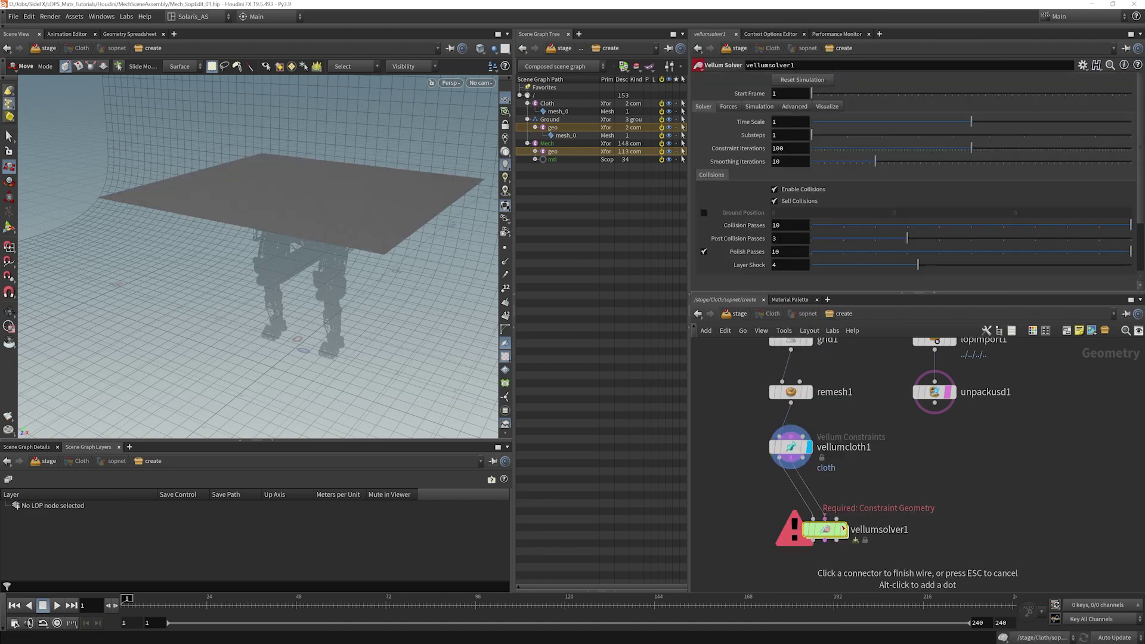
click(843, 526)
click(836, 518)
click(937, 411)
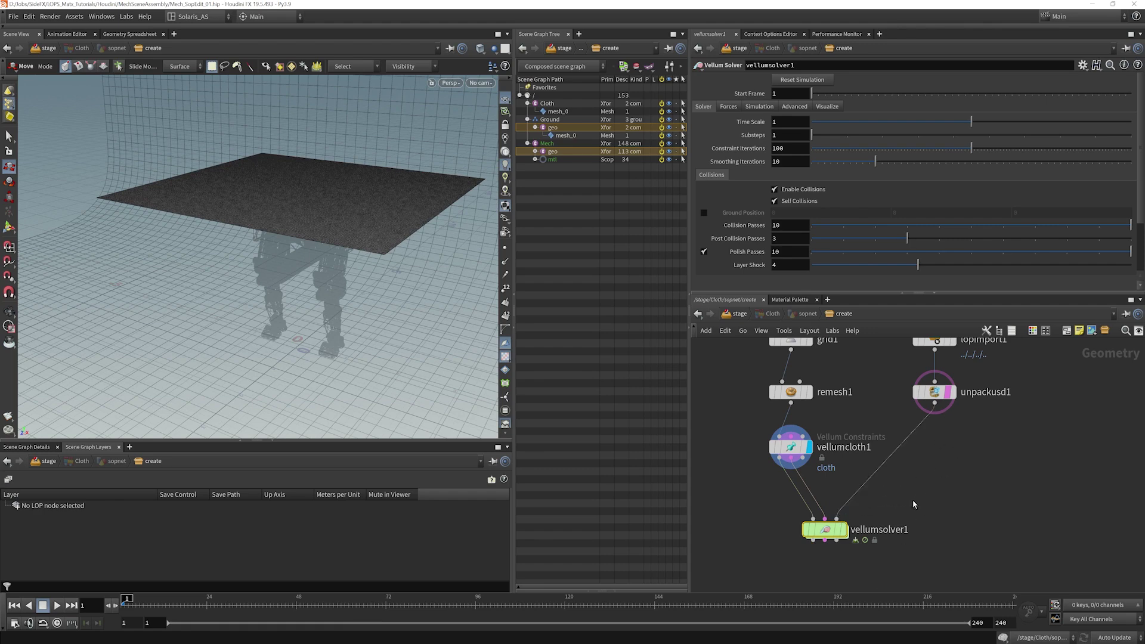
click(852, 468)
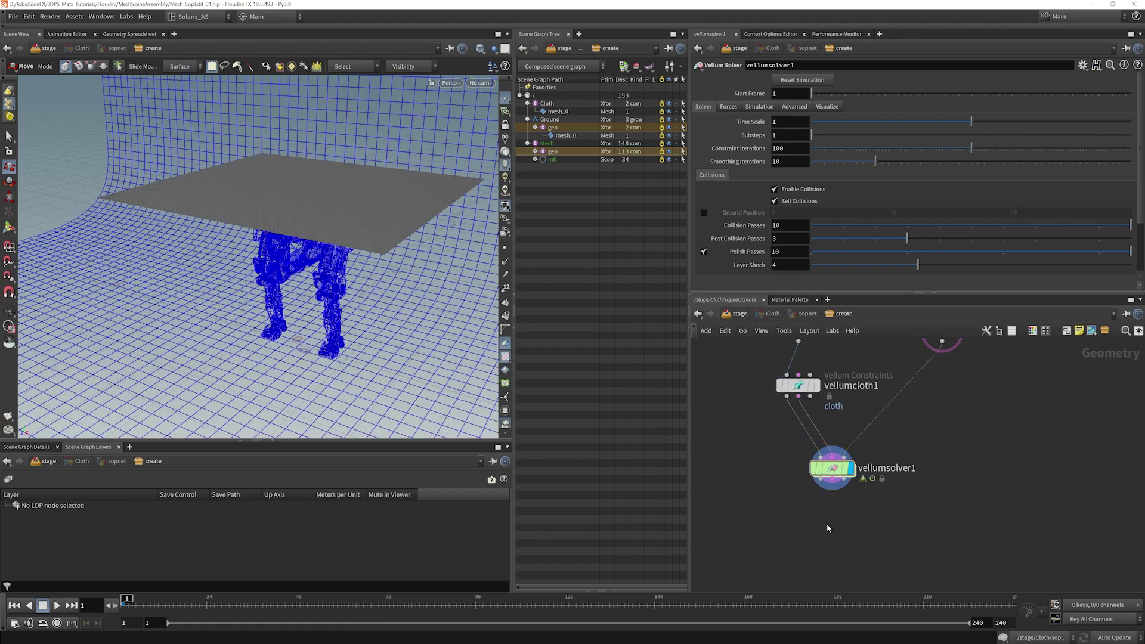
Add an Output node connected below vellumsolver1 and display it
key(Tab)
text(outp)
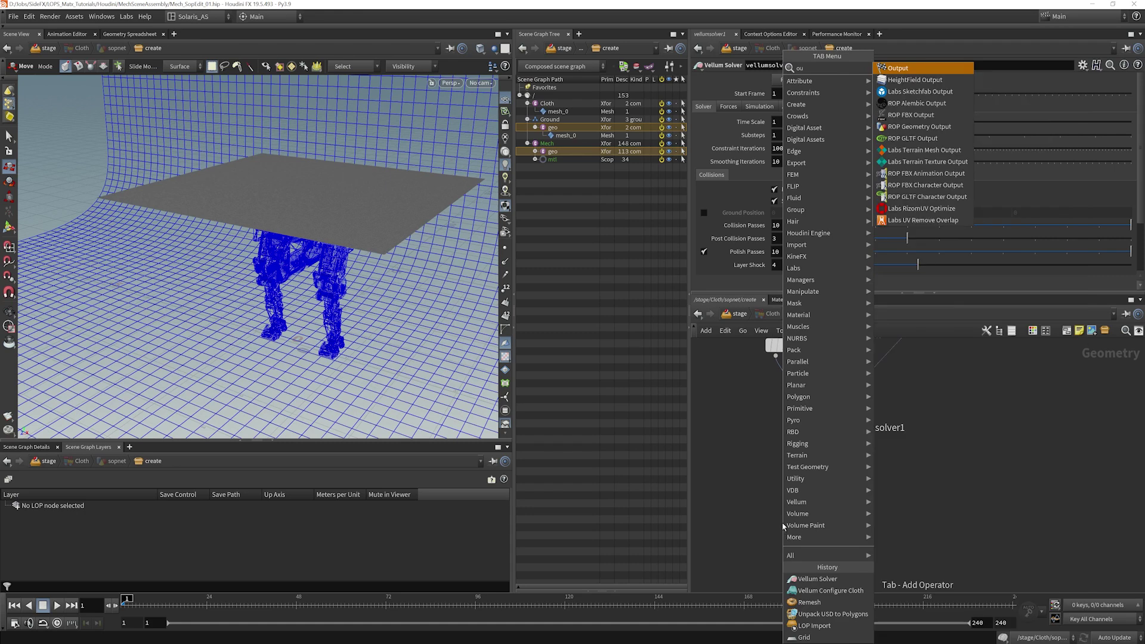
click(895, 69)
click(812, 507)
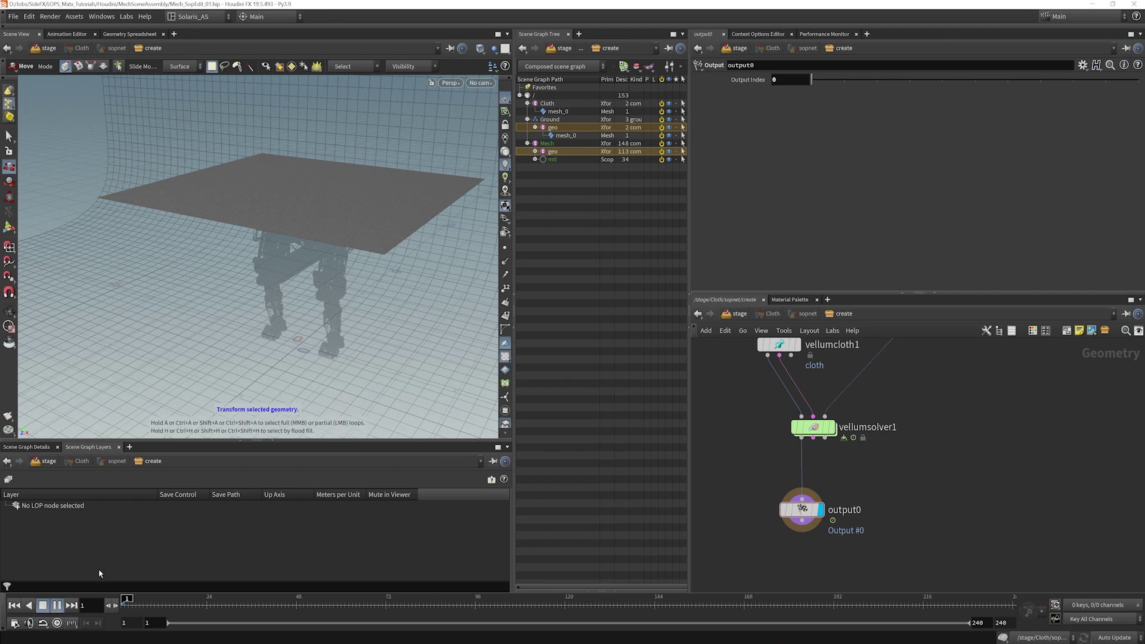
Play the cloth simulation to about frame 21, stop it, and return to frame 1
key(Up)
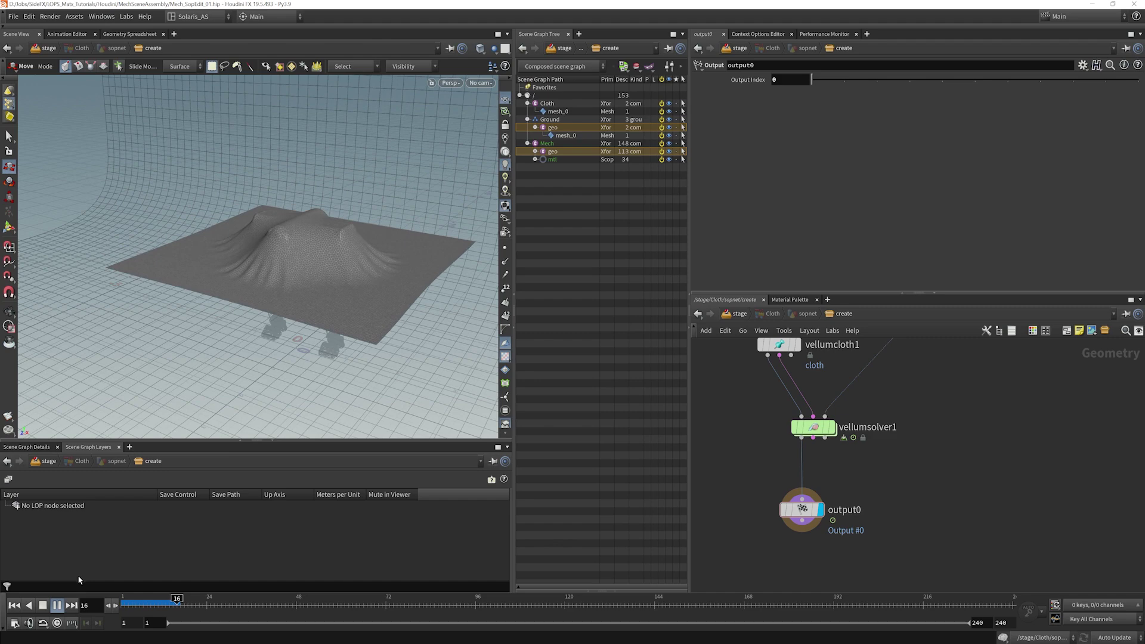
click(43, 605)
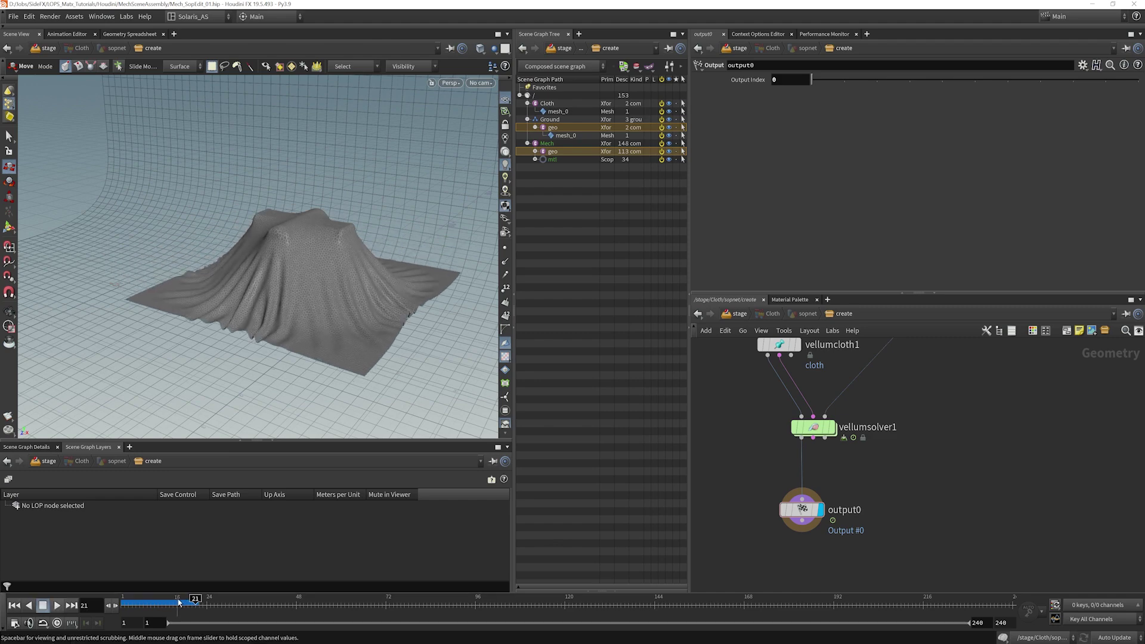
drag(179, 603, 122, 603)
Set the viewport's drawing mode for Template Model Geometry to Smooth Shaded in the display options
key(space)
drag(305, 313, 296, 215)
key(t)
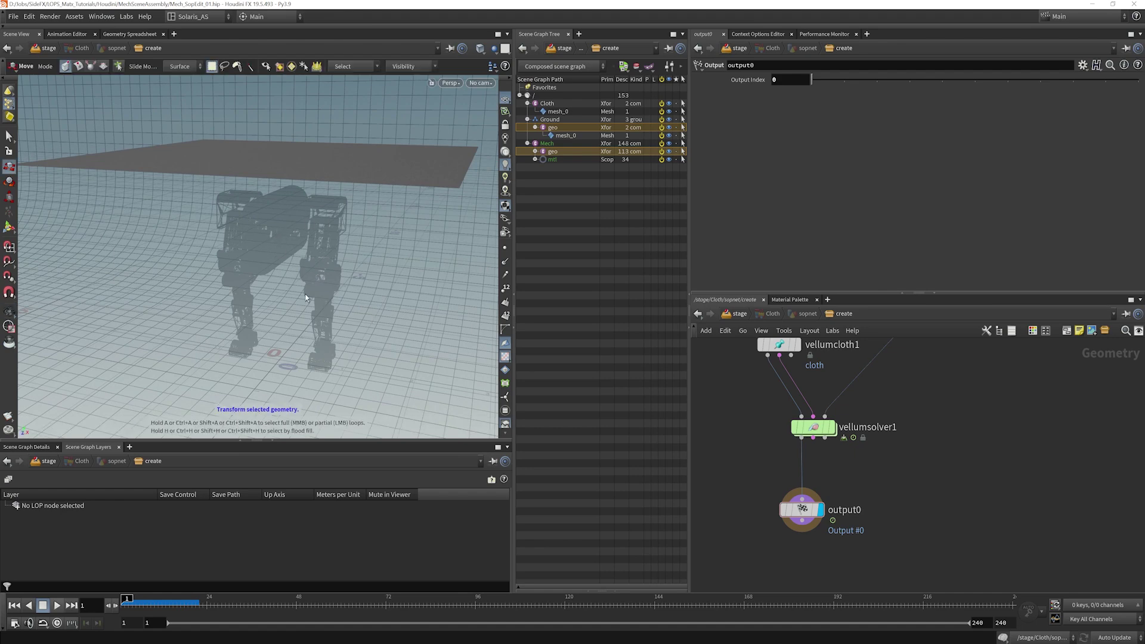
key(d)
click(236, 209)
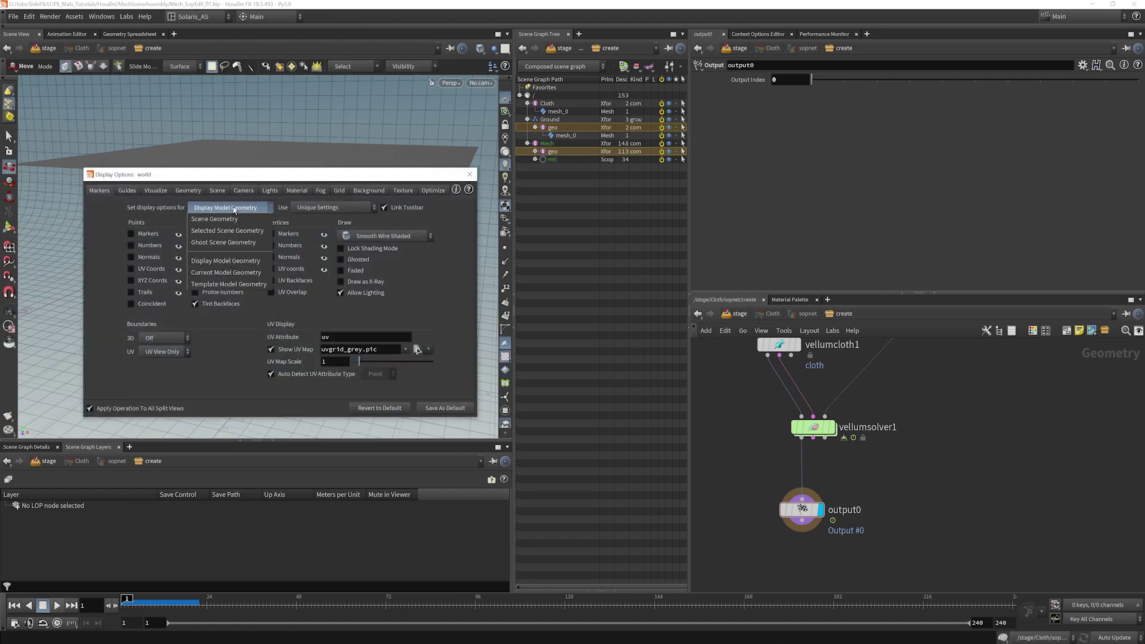
click(223, 285)
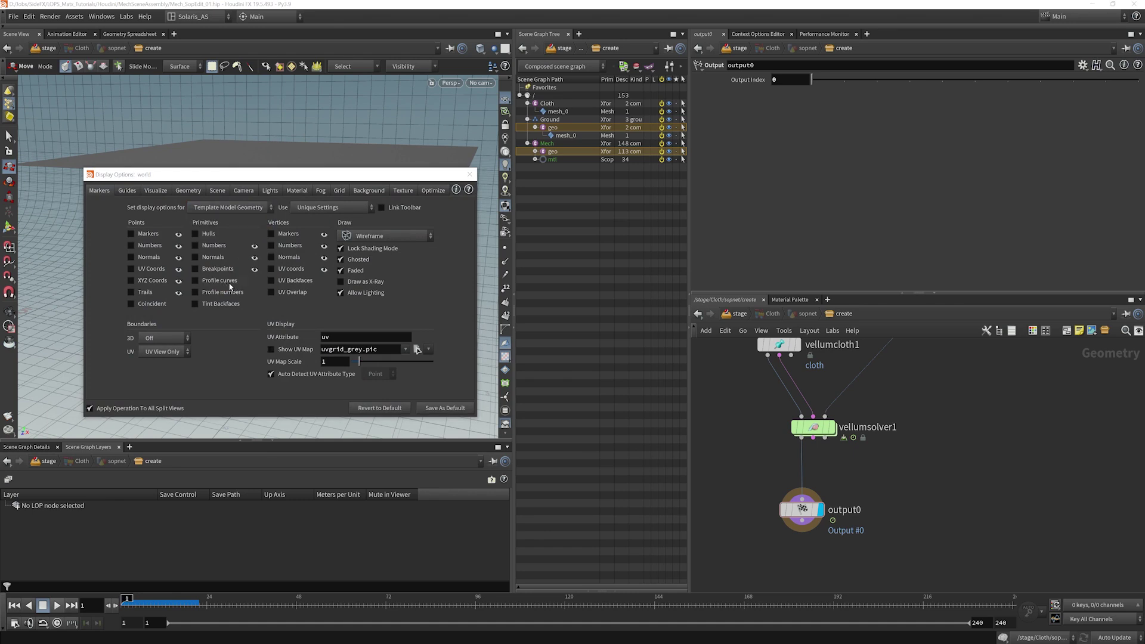
click(367, 238)
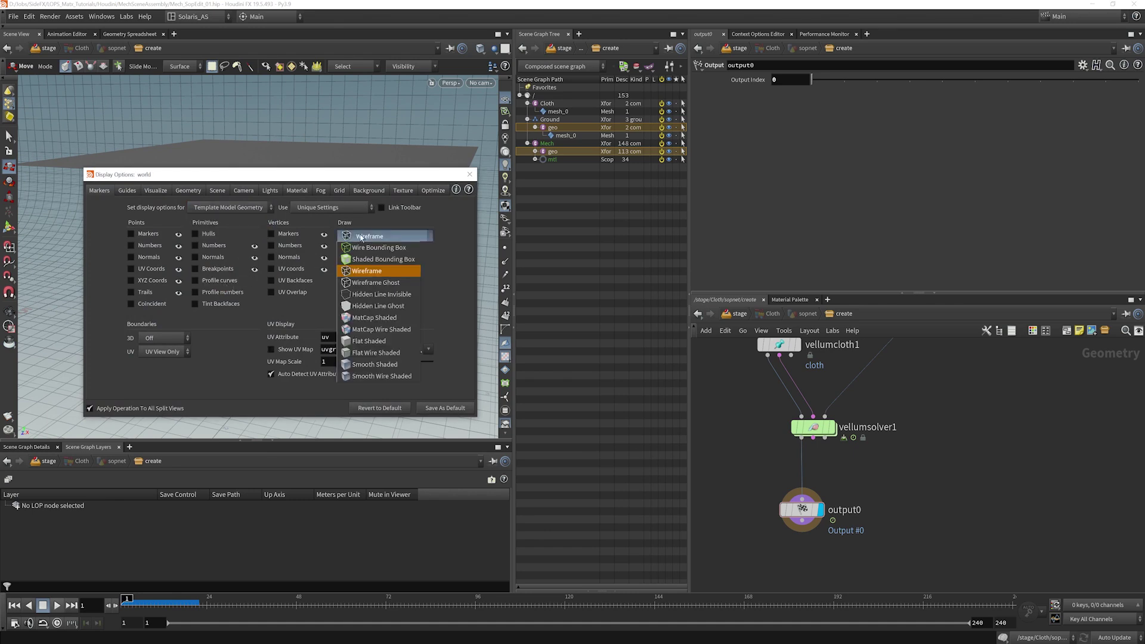
click(370, 365)
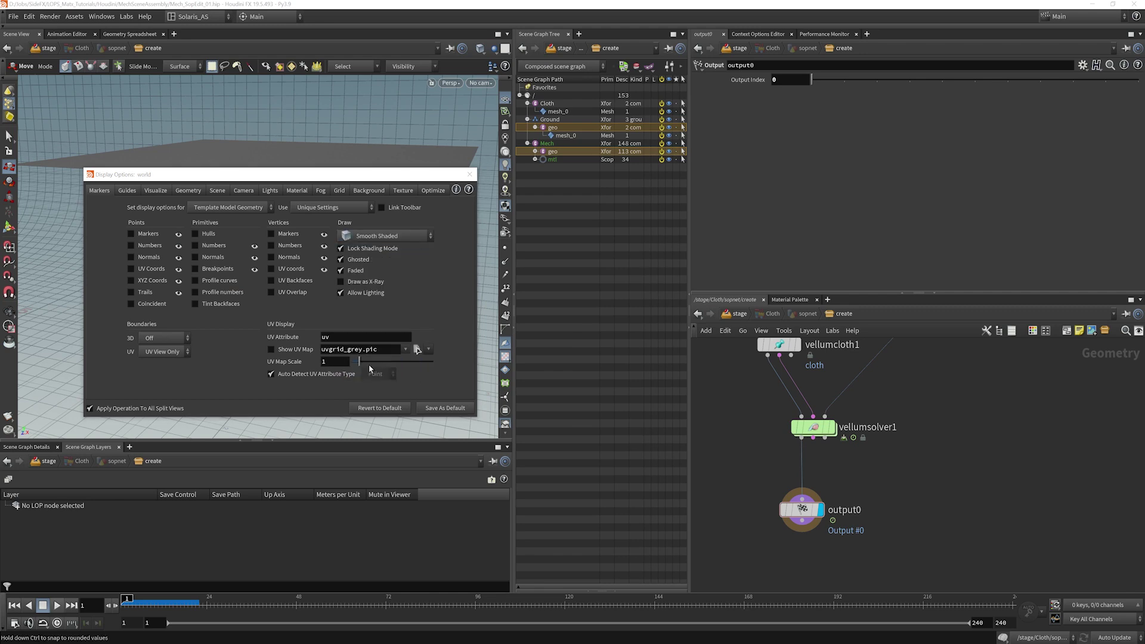
Turn off Ghosted and Faded for template geometry and close the display options
drag(378, 174, 694, 122)
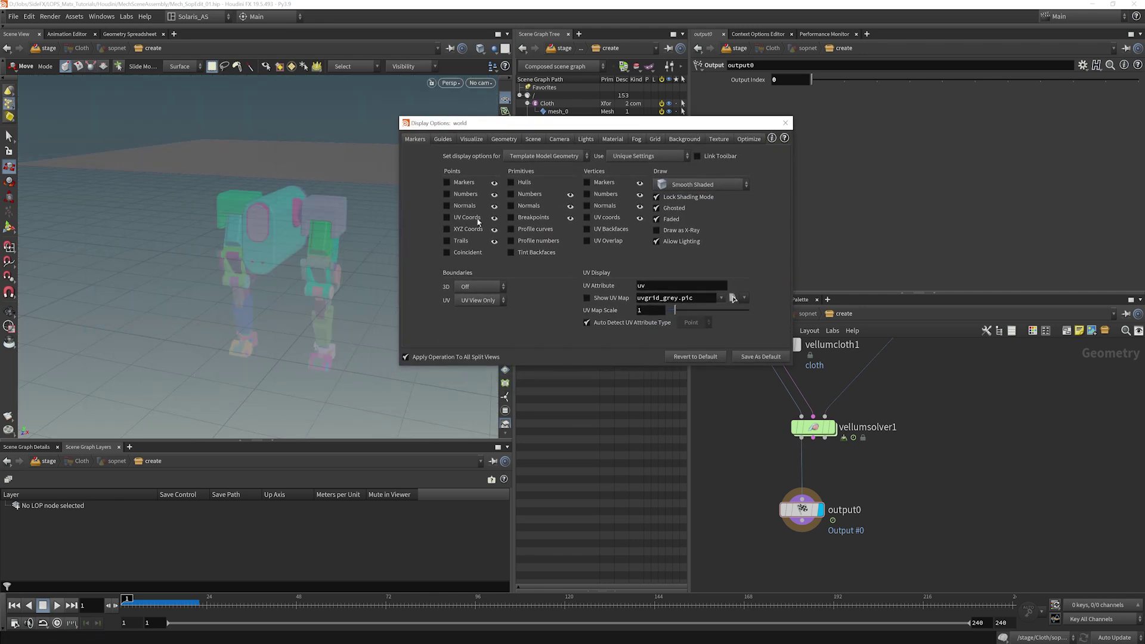
click(657, 208)
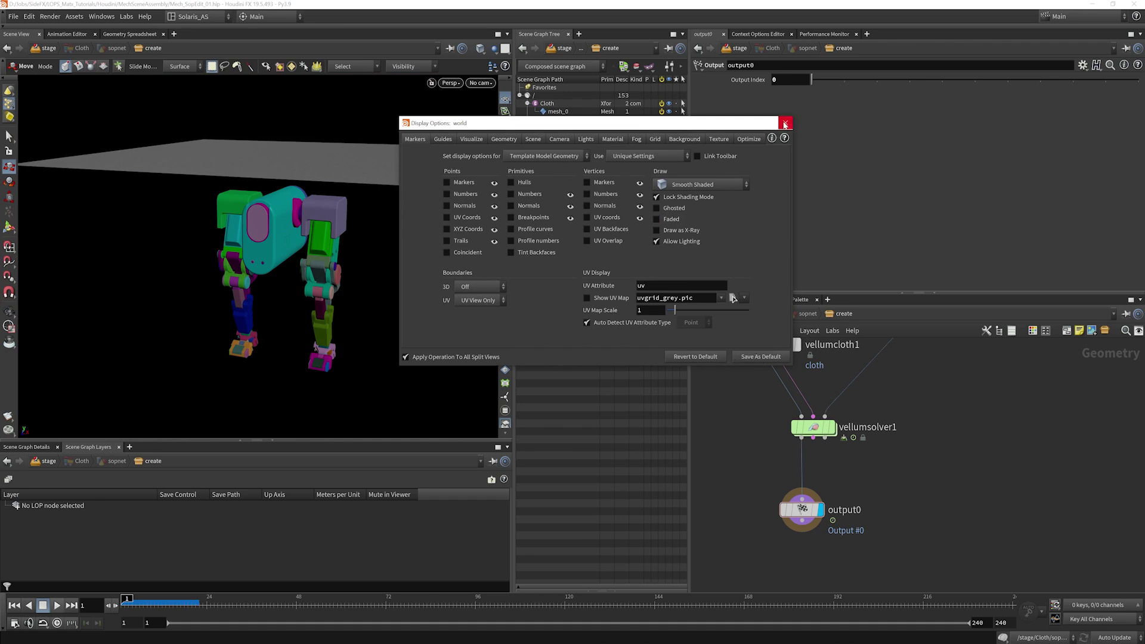
click(786, 123)
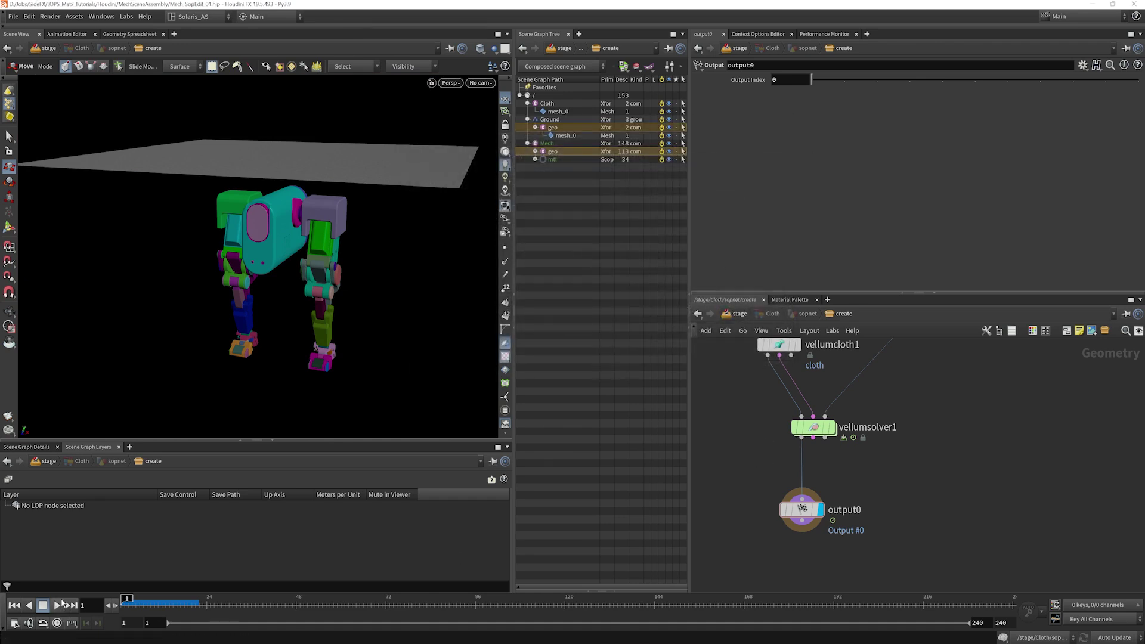
Replay the cloth draping over the shaded mech to about frame 39 and return to frame 1
click(61, 604)
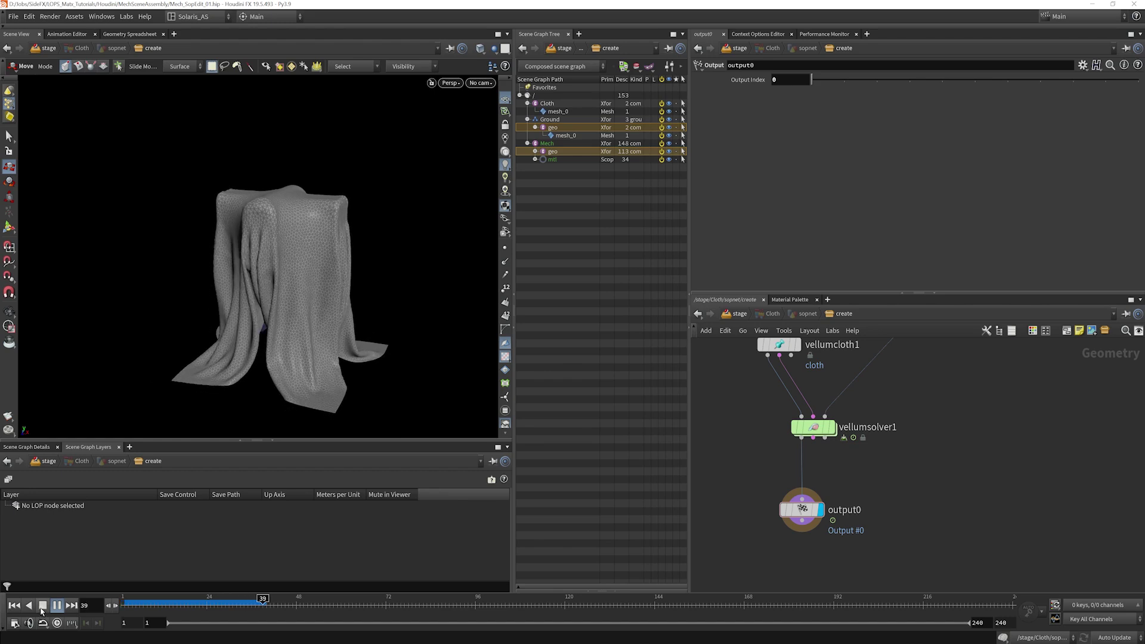
click(126, 606)
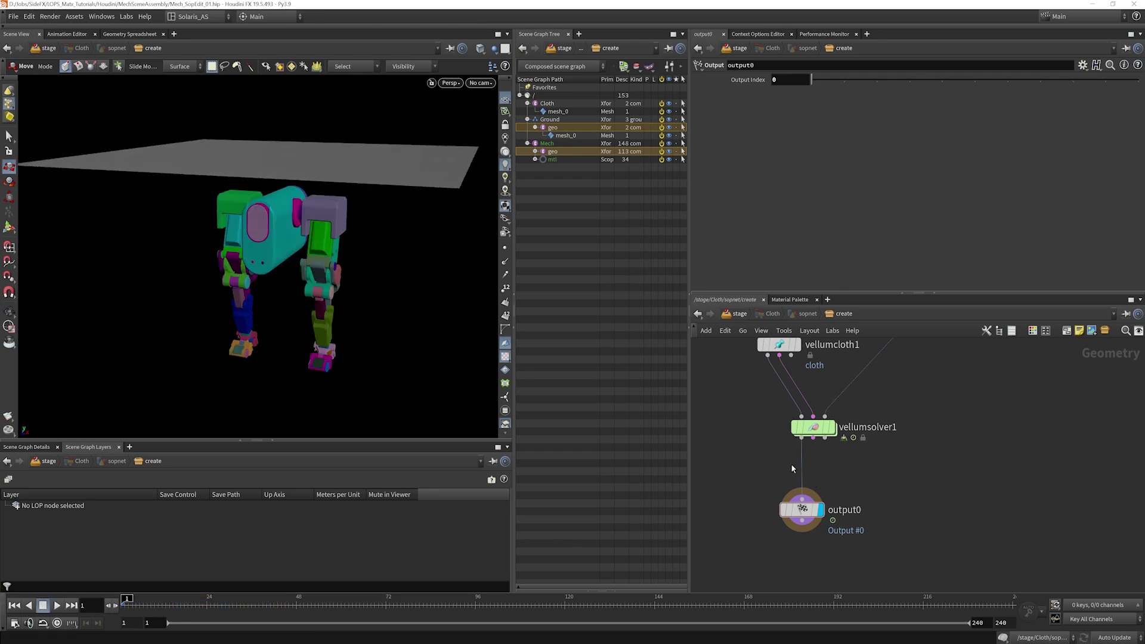
Set the Vellum solver's cache memory to 50000 MB and run the cloth simulation to about frame 74
click(812, 427)
click(774, 108)
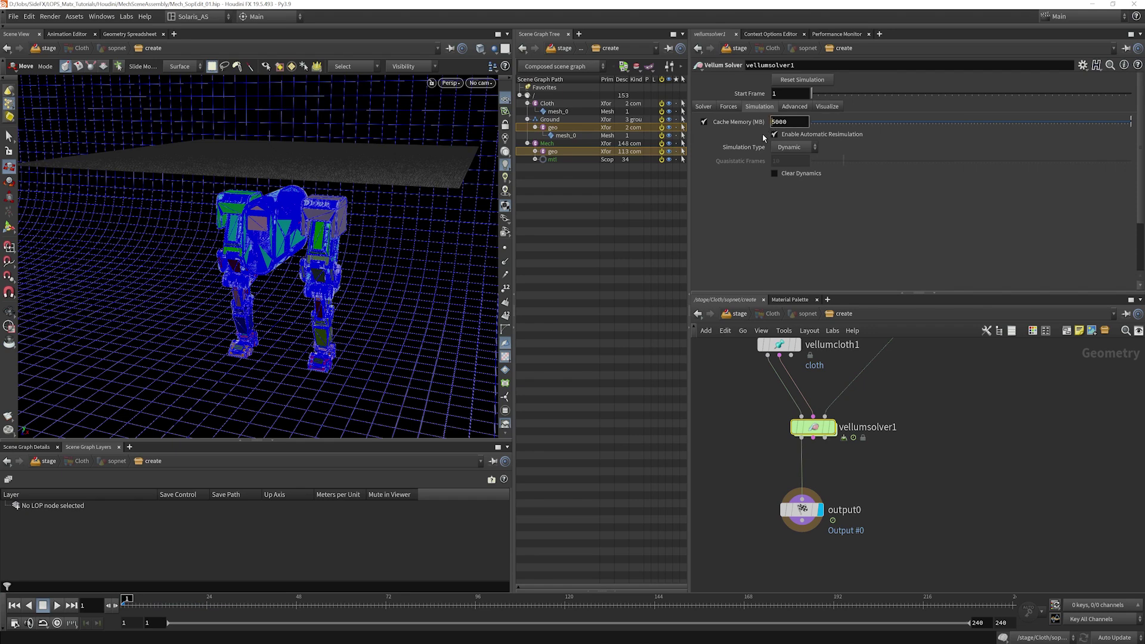
key(Return)
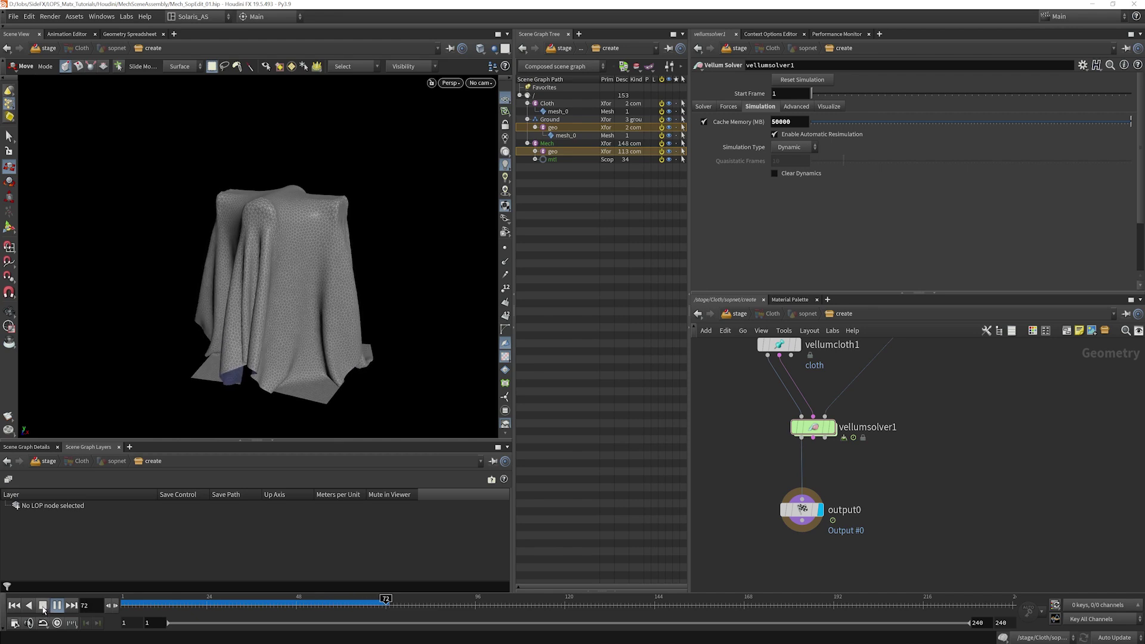
click(43, 606)
Return to the stage network level and scrub the draped cloth back to frame 71
drag(746, 469, 712, 503)
key(u)
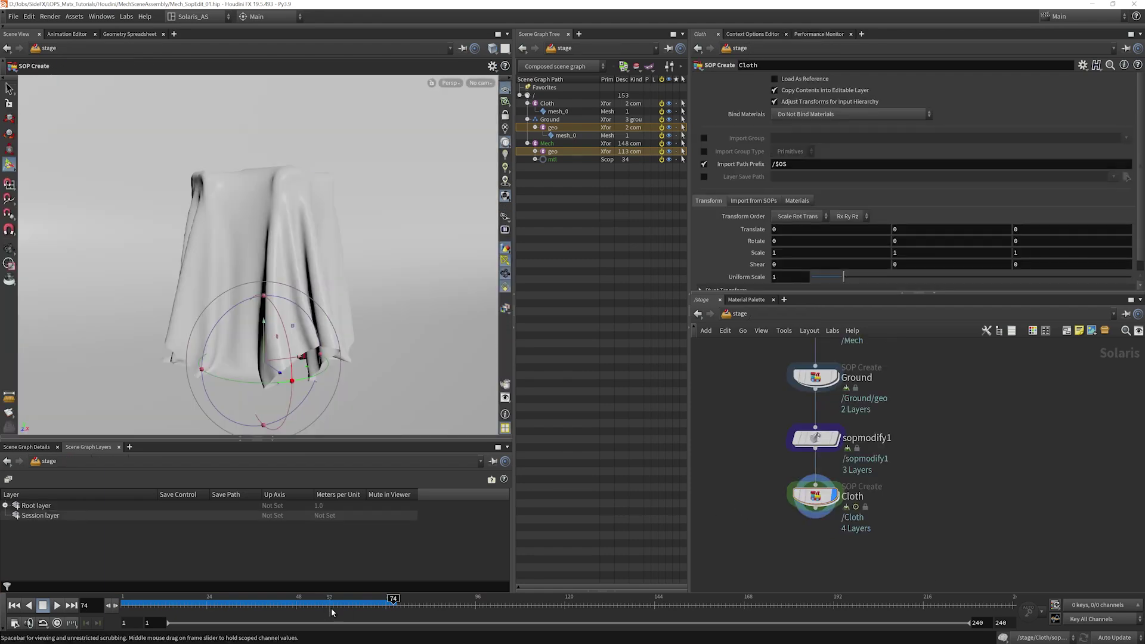
mouse_move(393, 603)
mouse_down()
mouse_move(138, 606)
mouse_move(382, 600)
mouse_up()
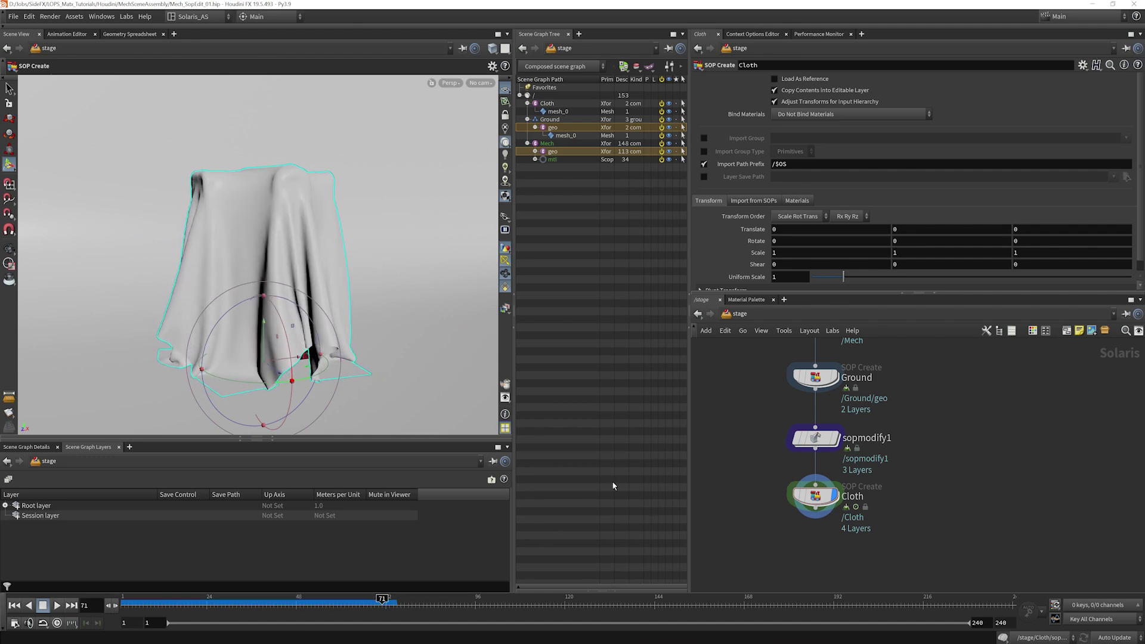
View the draped cloth from another angle and clear the selection of the Ground and Mech geo primitives
alt+drag(334, 310, 247, 238)
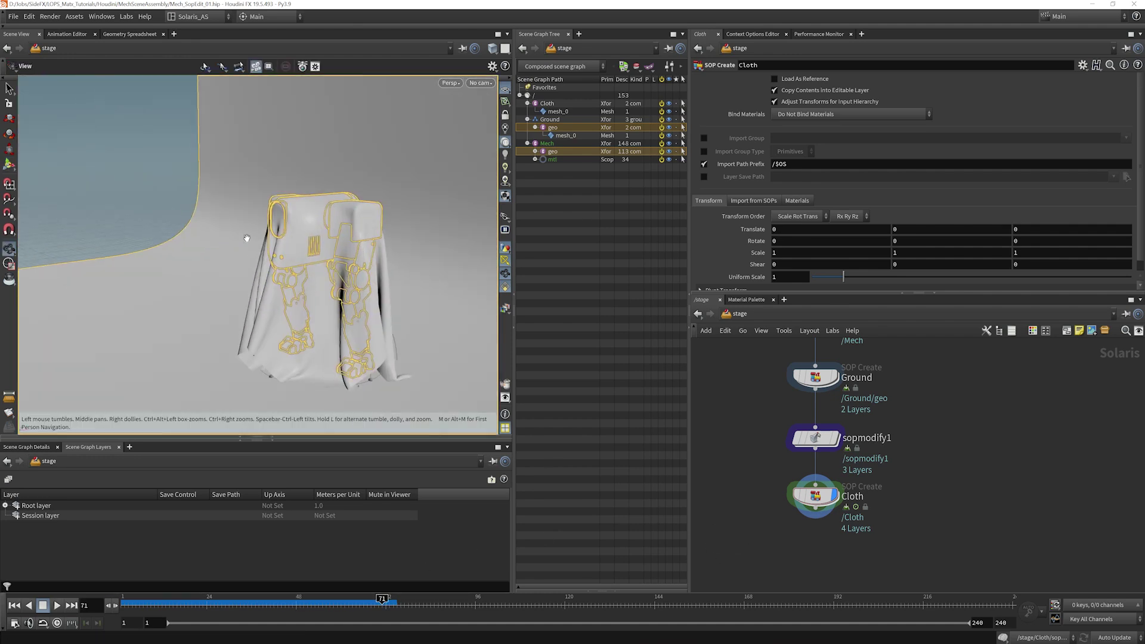
key(Return)
click(557, 175)
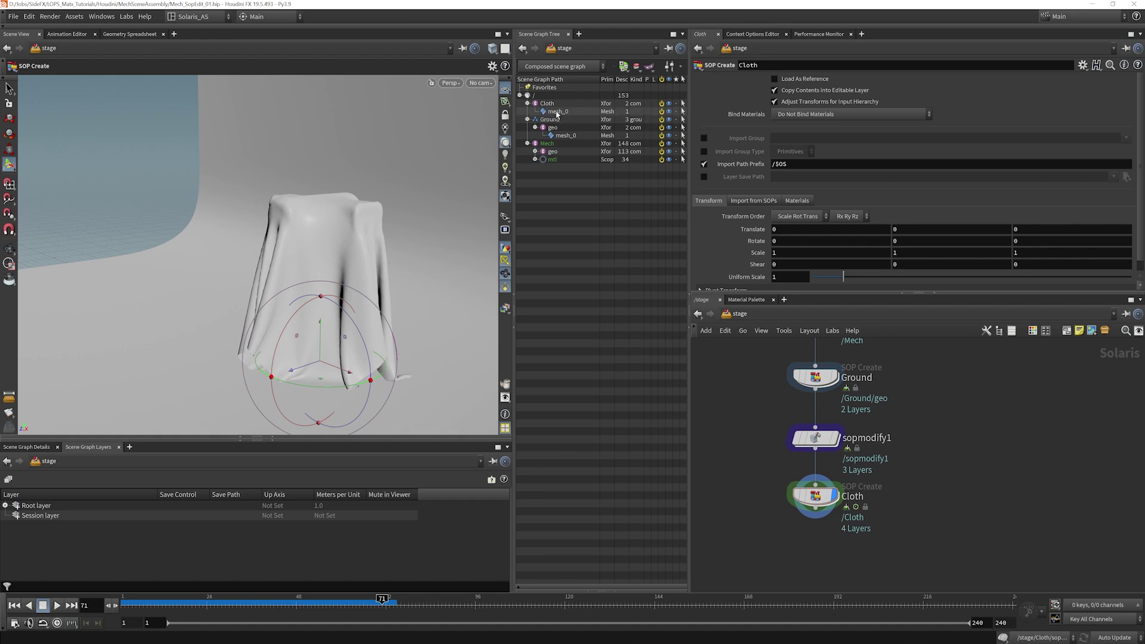
Toggle the Cloth primitive's visibility off and on in the scene graph to compare the mech with and without its cover
click(670, 105)
click(669, 104)
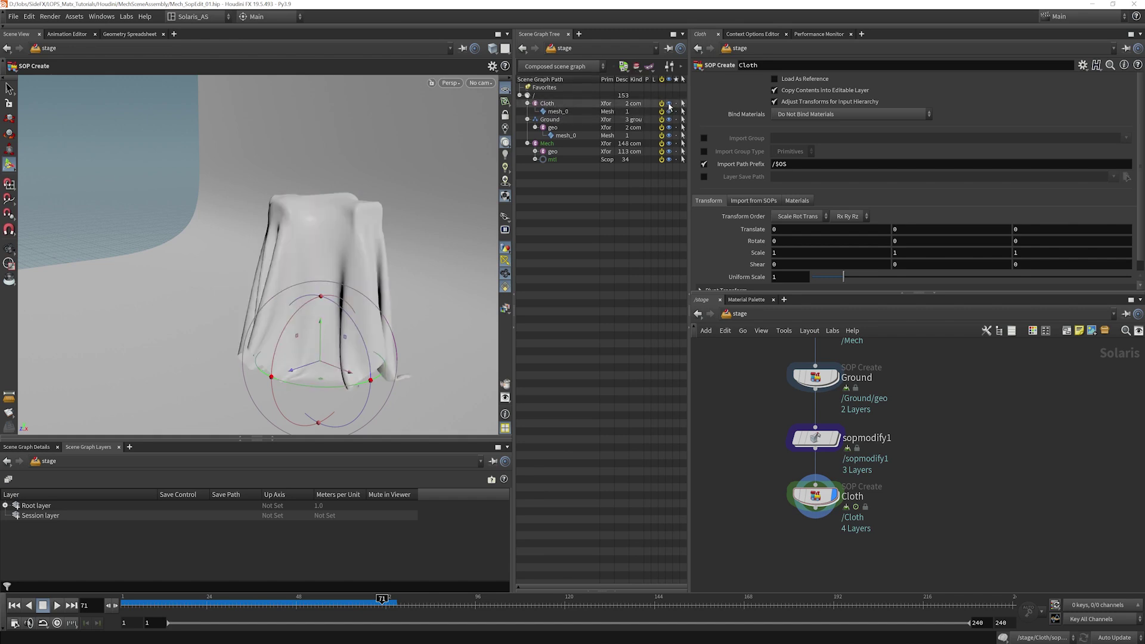
click(669, 105)
click(669, 105)
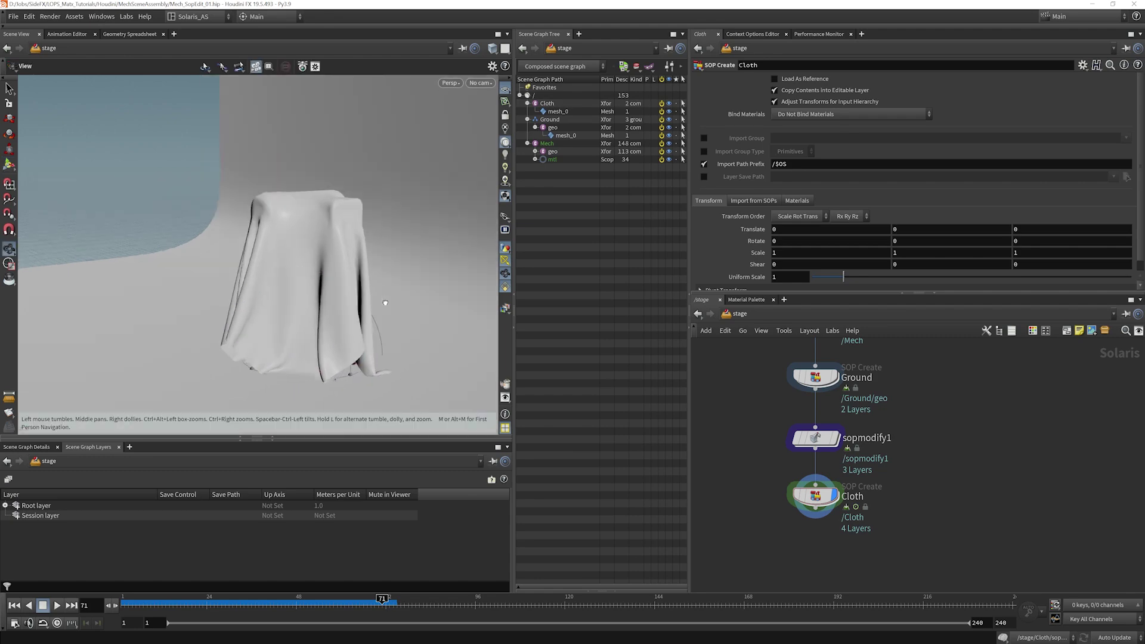